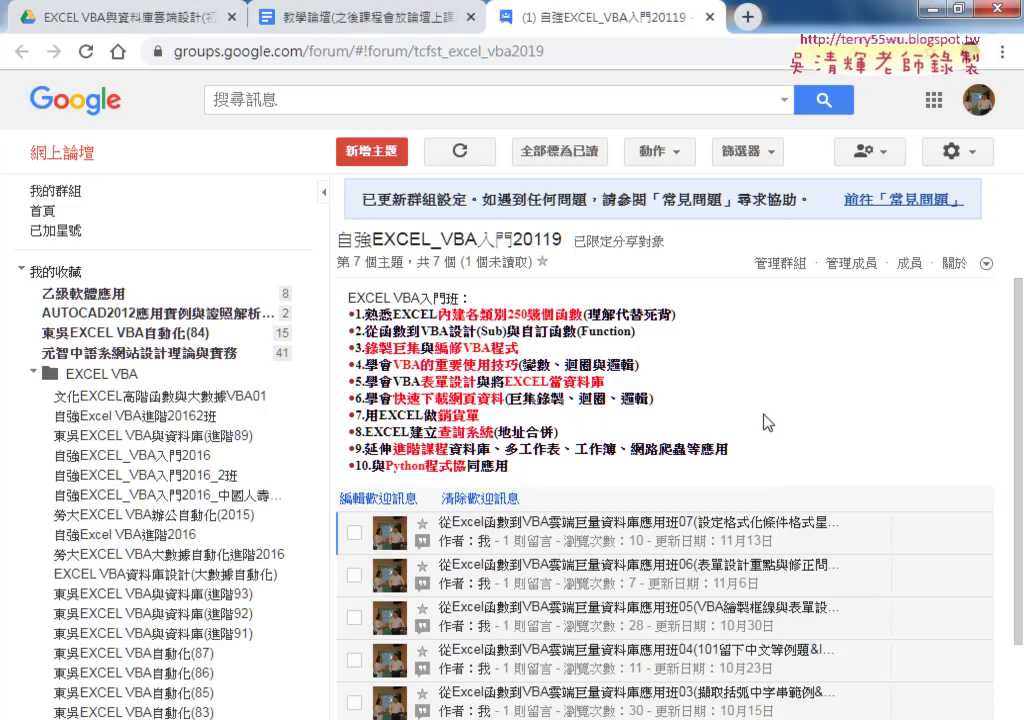
# Scroll through the forum's welcome message, highlighting 死背 and 函數 in its first item
pyautogui.scroll(-1, 745, 485)
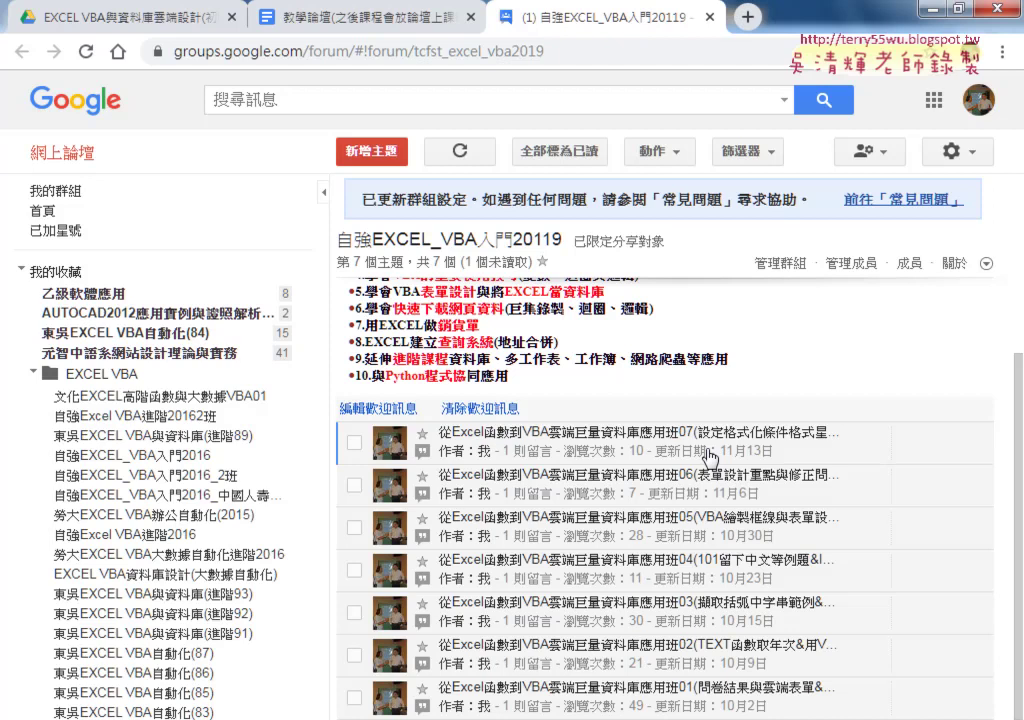
pyautogui.scroll(2, 663, 320)
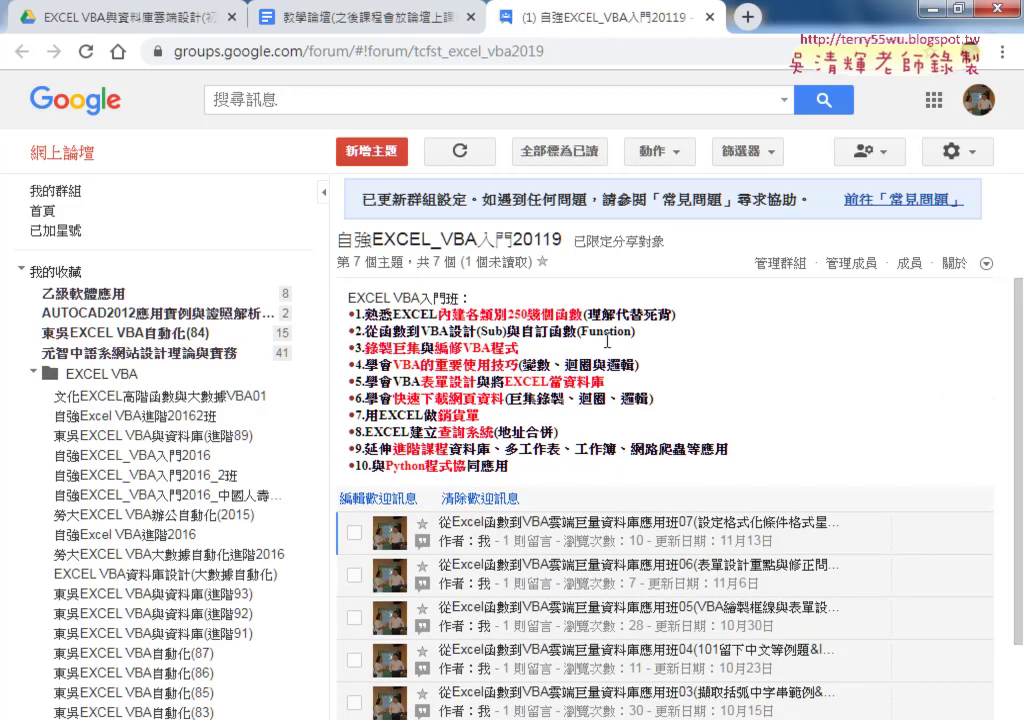
pyautogui.doubleClick(655, 312)
pyautogui.moveTo(655, 312); pyautogui.dragTo(669, 314)
pyautogui.click(564, 309)
pyautogui.doubleClick(564, 309)
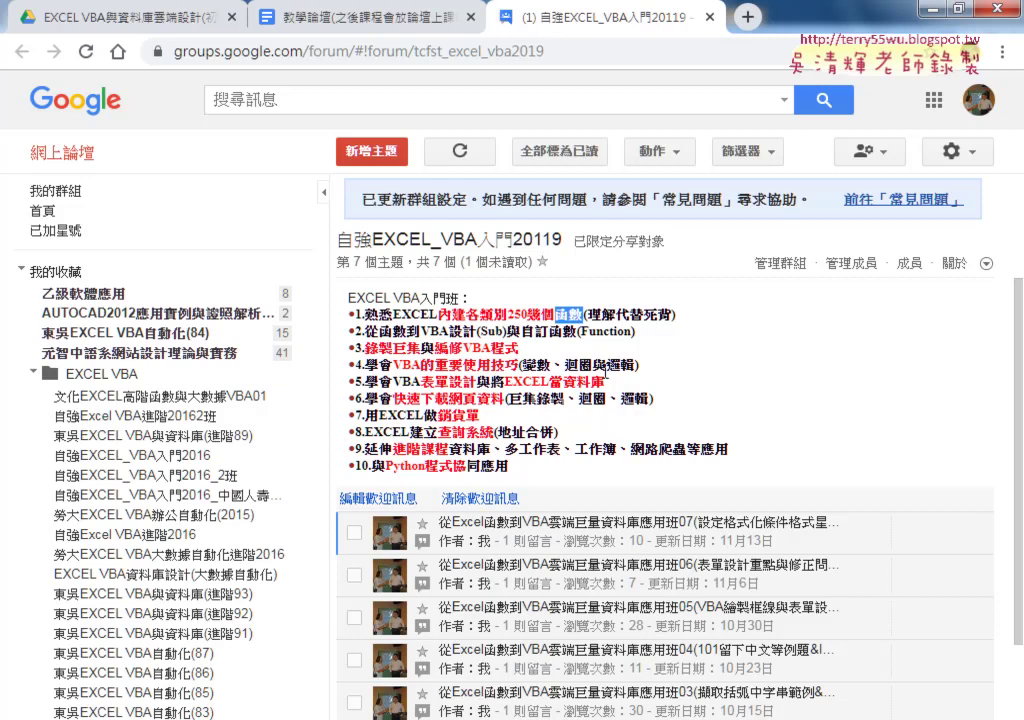
pyautogui.scroll(-2, 615, 432)
# Open the class 07 post, highlight 格式化六日, VBA格式 and 年曆 in its lessons, then show the Drive folder
pyautogui.click(612, 440)
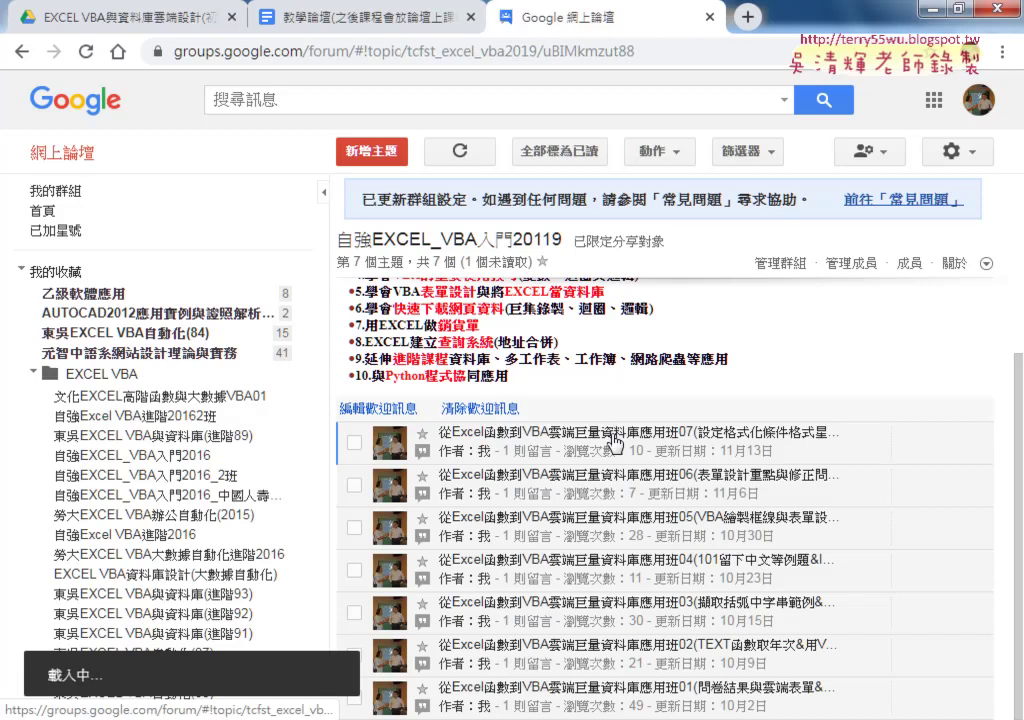
pyautogui.scroll(-2, 610, 443)
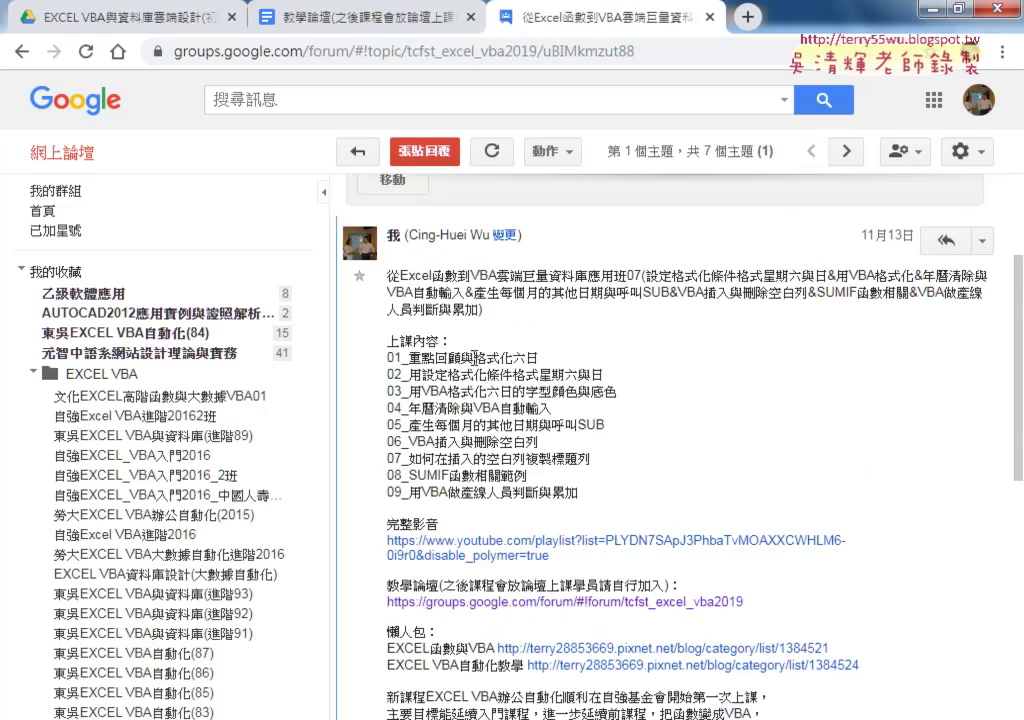
pyautogui.moveTo(474, 357); pyautogui.dragTo(540, 357)
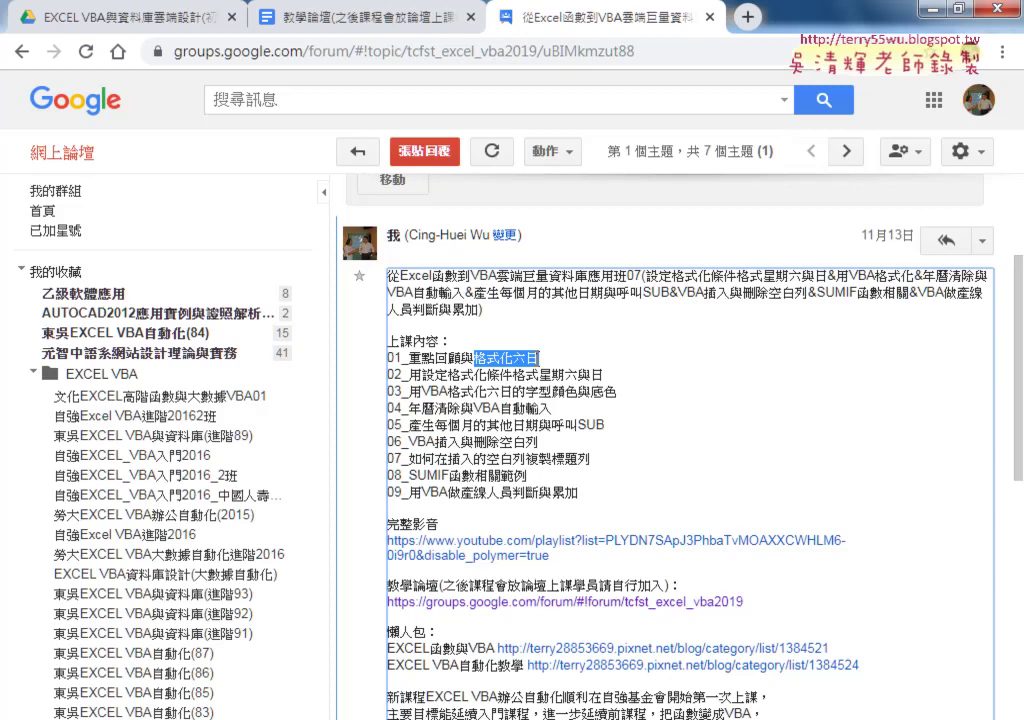
pyautogui.moveTo(422, 392); pyautogui.dragTo(487, 393)
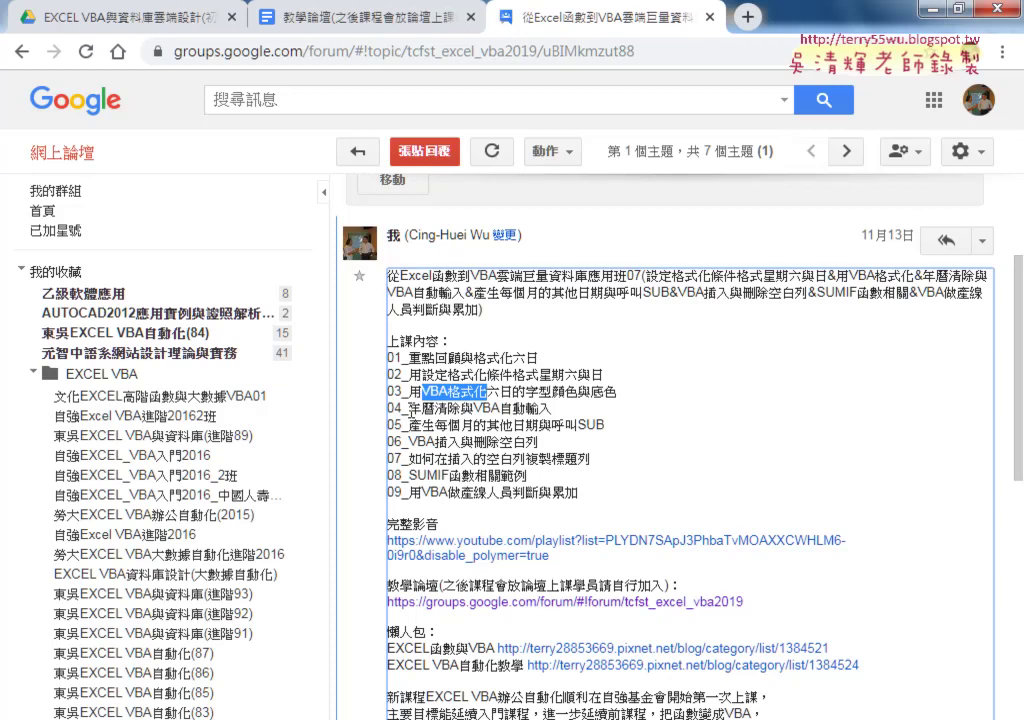
pyautogui.moveTo(434, 391)
pyautogui.mouseDown()
pyautogui.moveTo(409, 408)
pyautogui.moveTo(436, 410)
pyautogui.mouseUp()
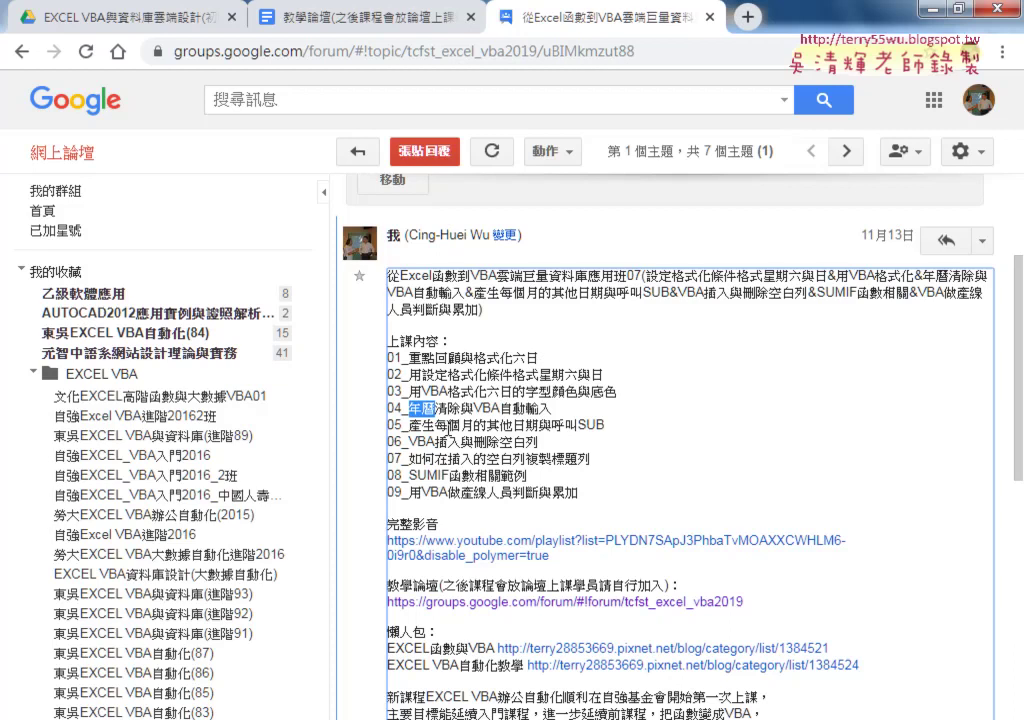
pyautogui.click(163, 27)
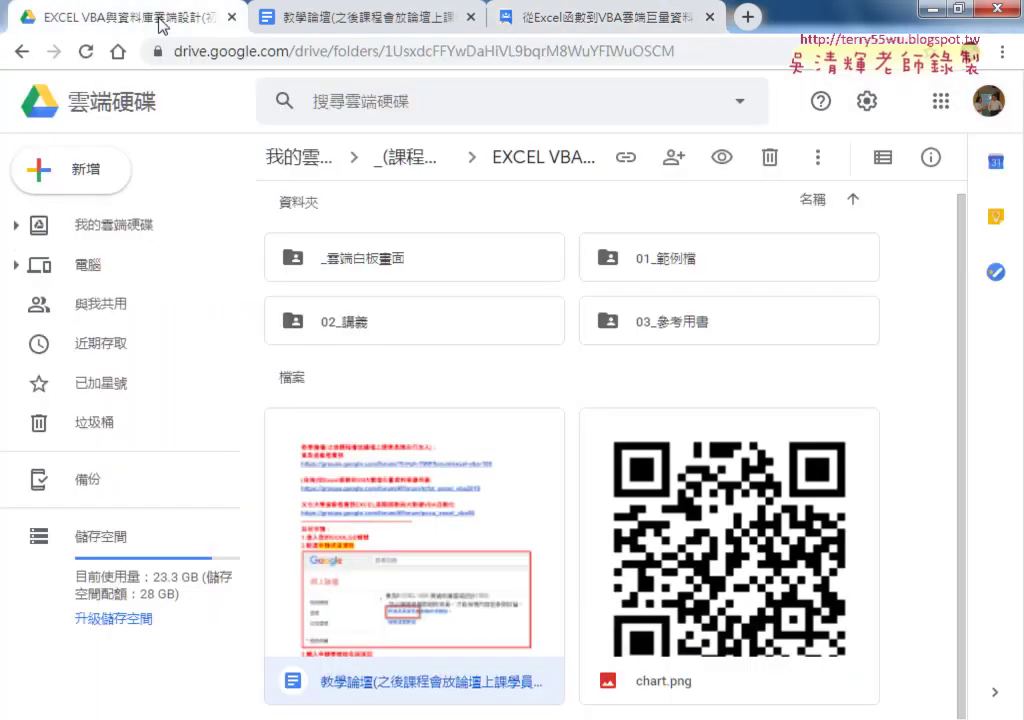
# Go through _雲端白板畫面 and 03_日期與時間函數 to open 程式碼.docx
pyautogui.doubleClick(460, 268)
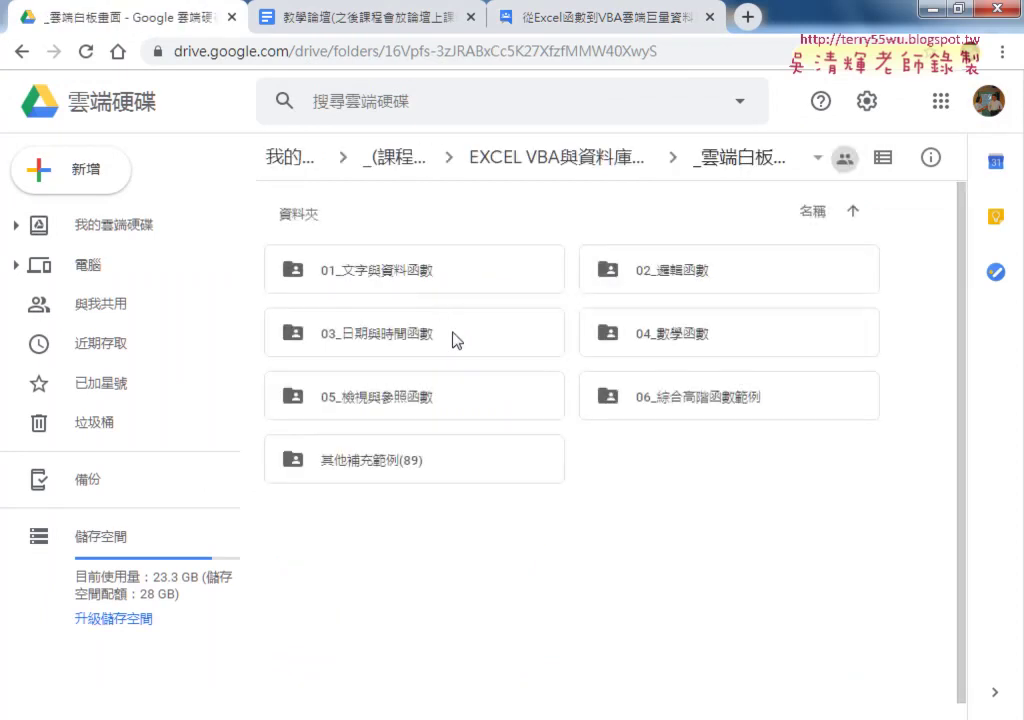
pyautogui.doubleClick(452, 338)
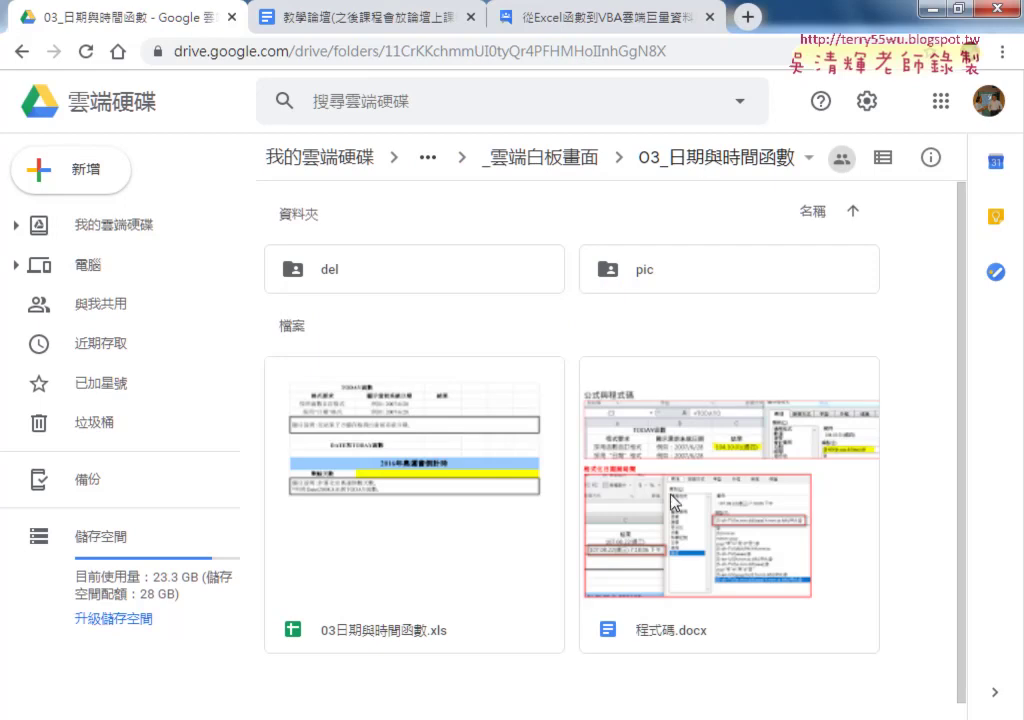
pyautogui.doubleClick(671, 518)
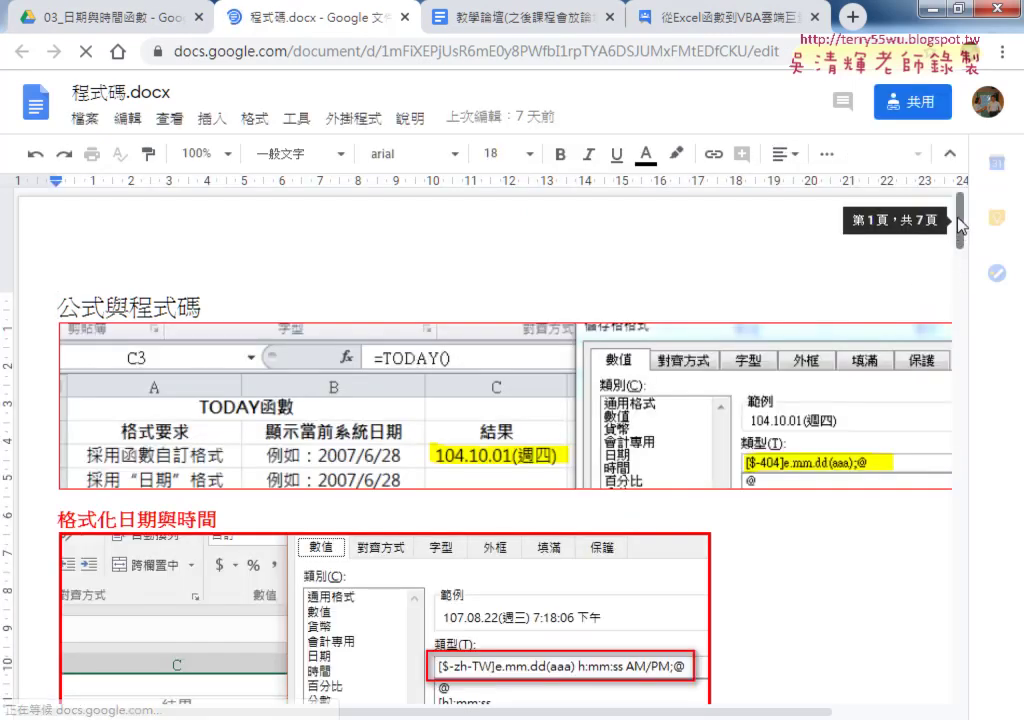
# Scroll down to the Public Sub 格式化日期() macro and highlight the whole routine
pyautogui.moveTo(960, 226); pyautogui.dragTo(958, 406)
pyautogui.scroll(-2, 910, 389)
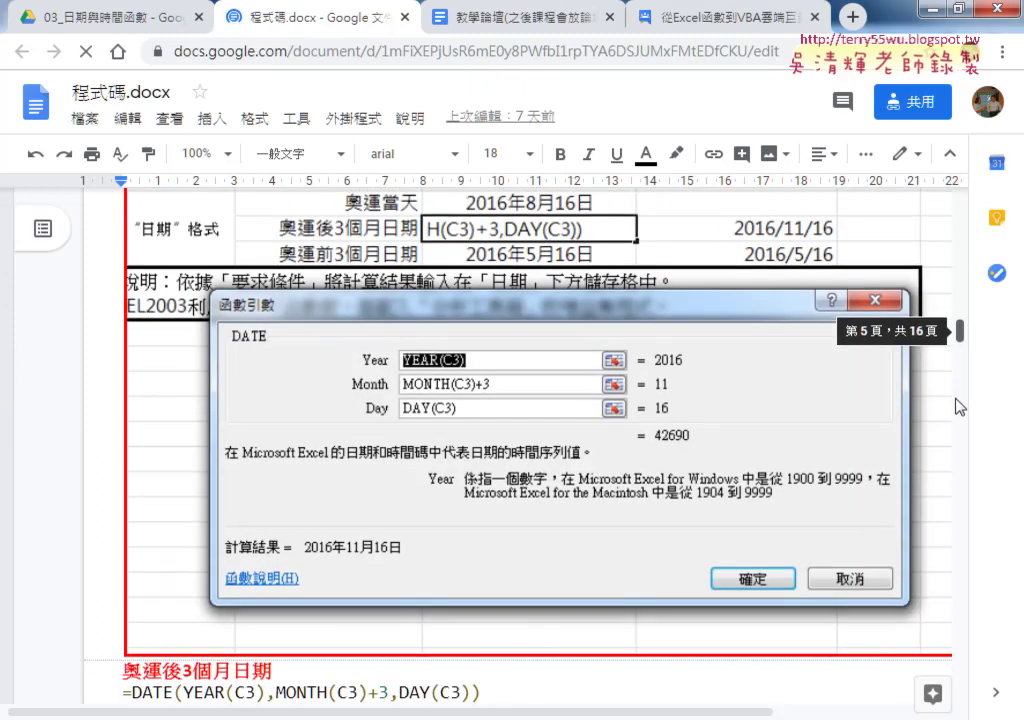
pyautogui.scroll(-5, 960, 332)
pyautogui.moveTo(960, 332); pyautogui.dragTo(961, 492)
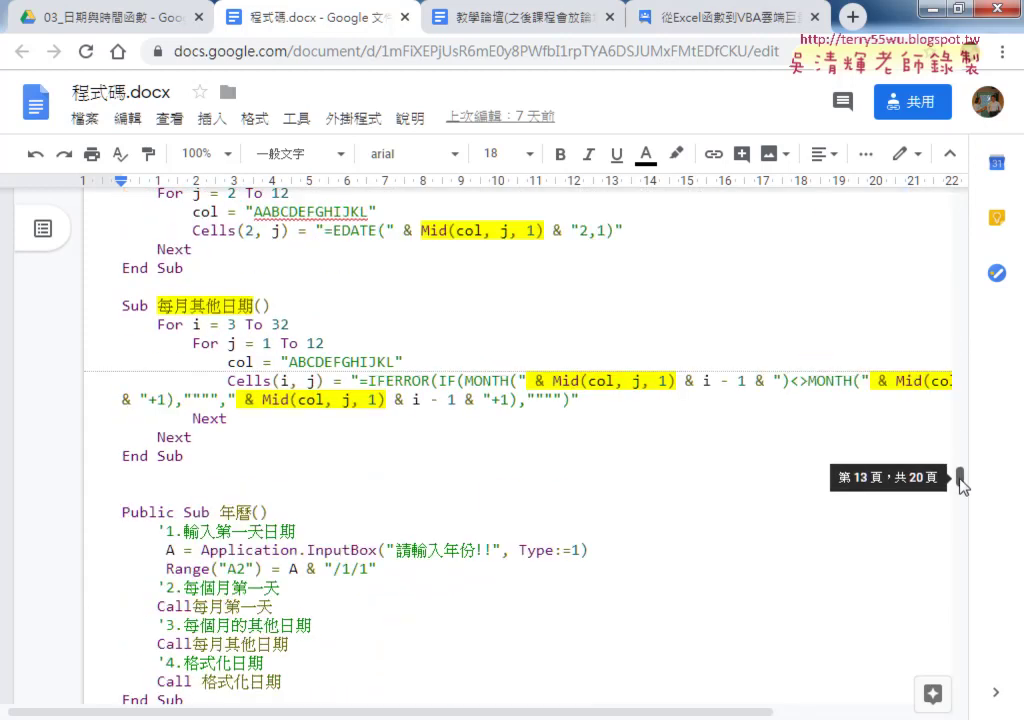
pyautogui.scroll(4, 712, 373)
pyautogui.scroll(2, 707, 371)
pyautogui.scroll(2, 708, 370)
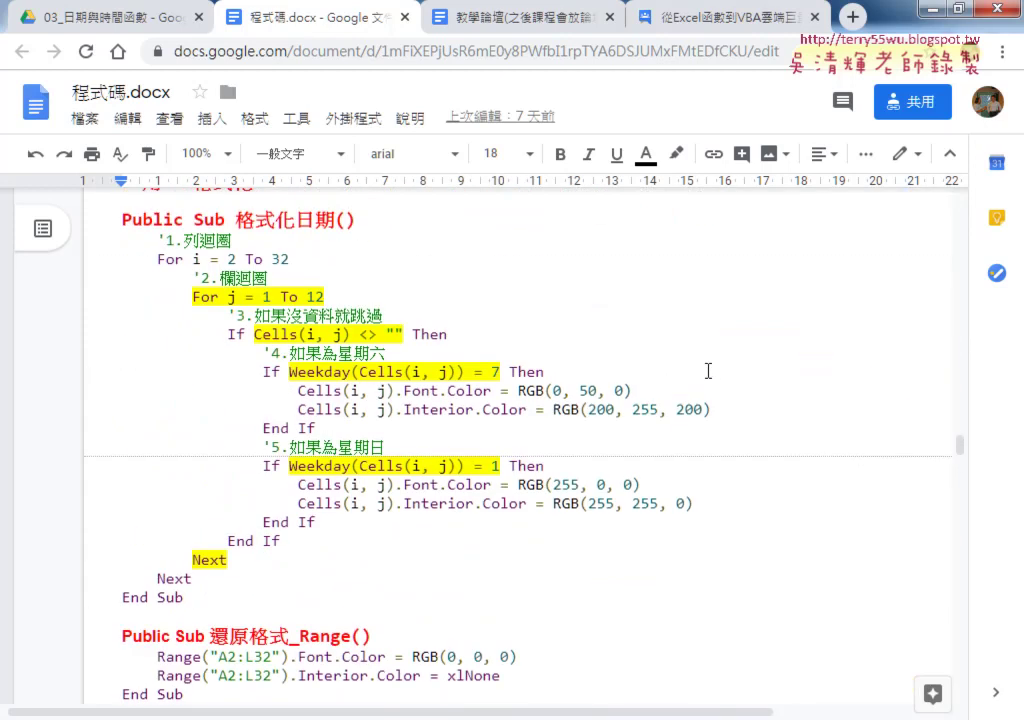
pyautogui.scroll(-2, 450, 300)
pyautogui.scroll(1, 284, 258)
pyautogui.moveTo(119, 219)
pyautogui.mouseDown()
pyautogui.moveTo(227, 568)
pyautogui.moveTo(222, 591)
pyautogui.mouseUp()
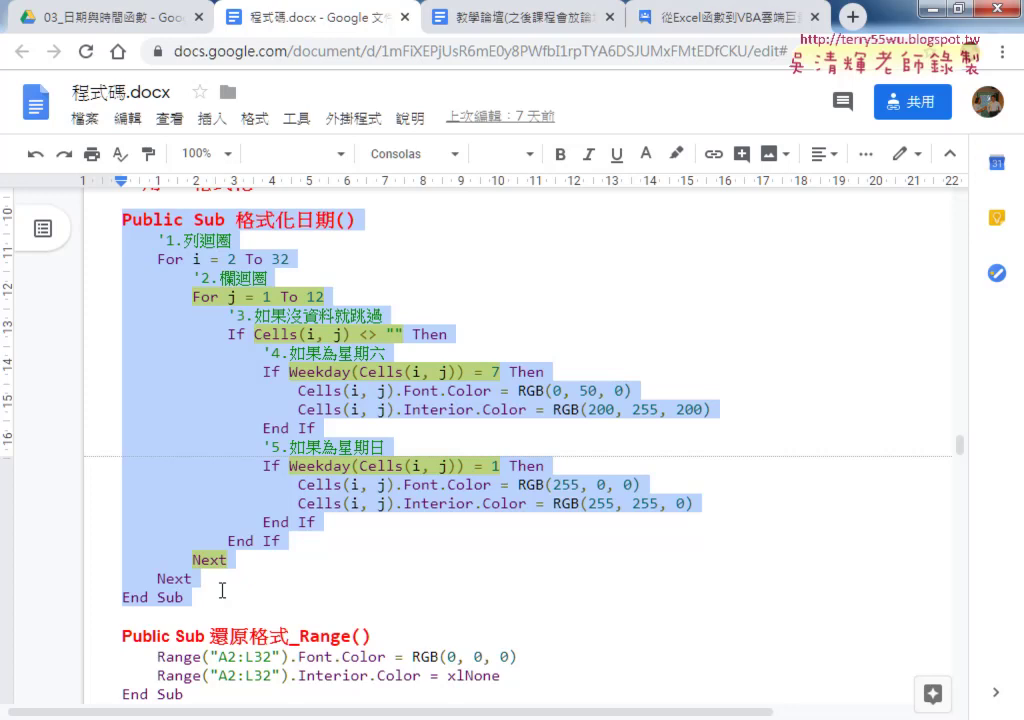
pyautogui.click(197, 218)
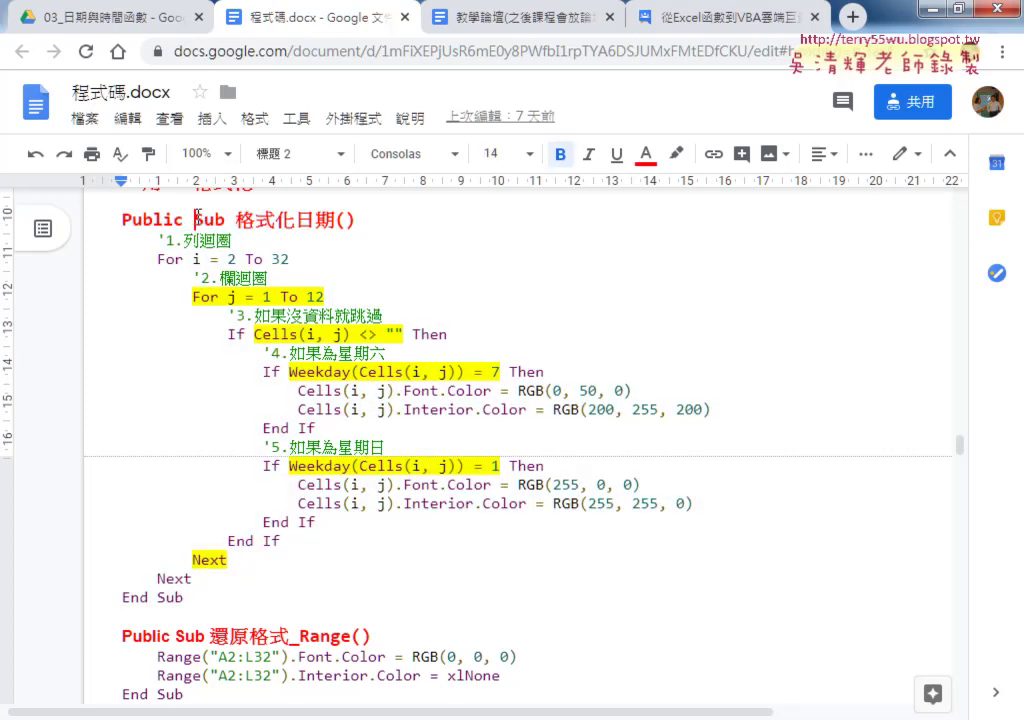
pyautogui.moveTo(236, 219); pyautogui.dragTo(334, 219)
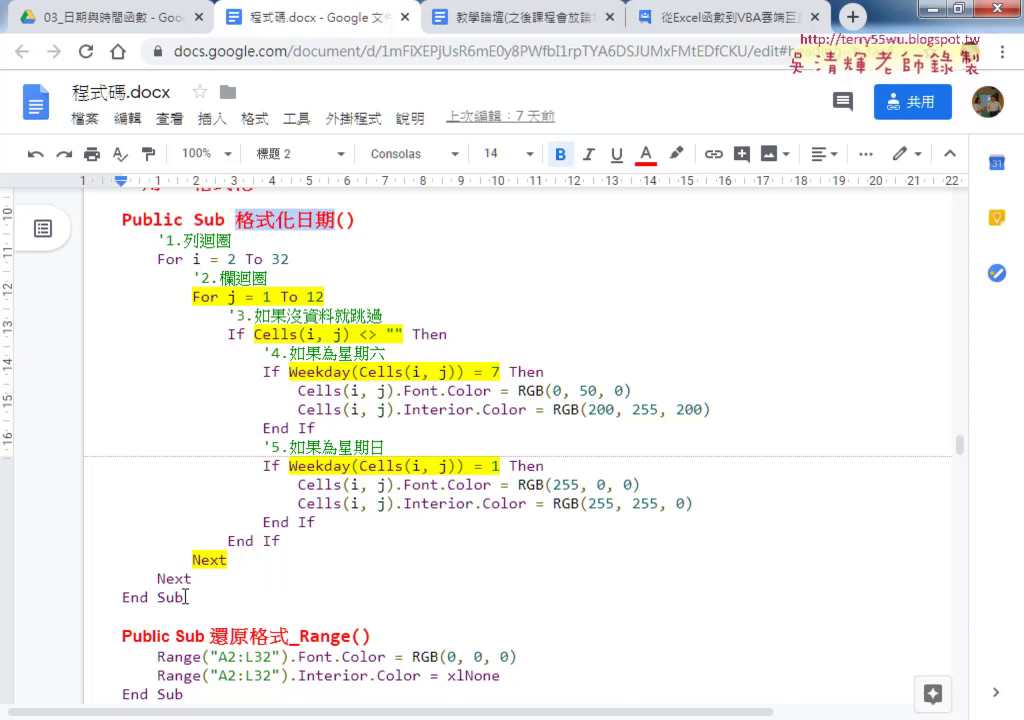
pyautogui.moveTo(185, 597); pyautogui.dragTo(122, 597)
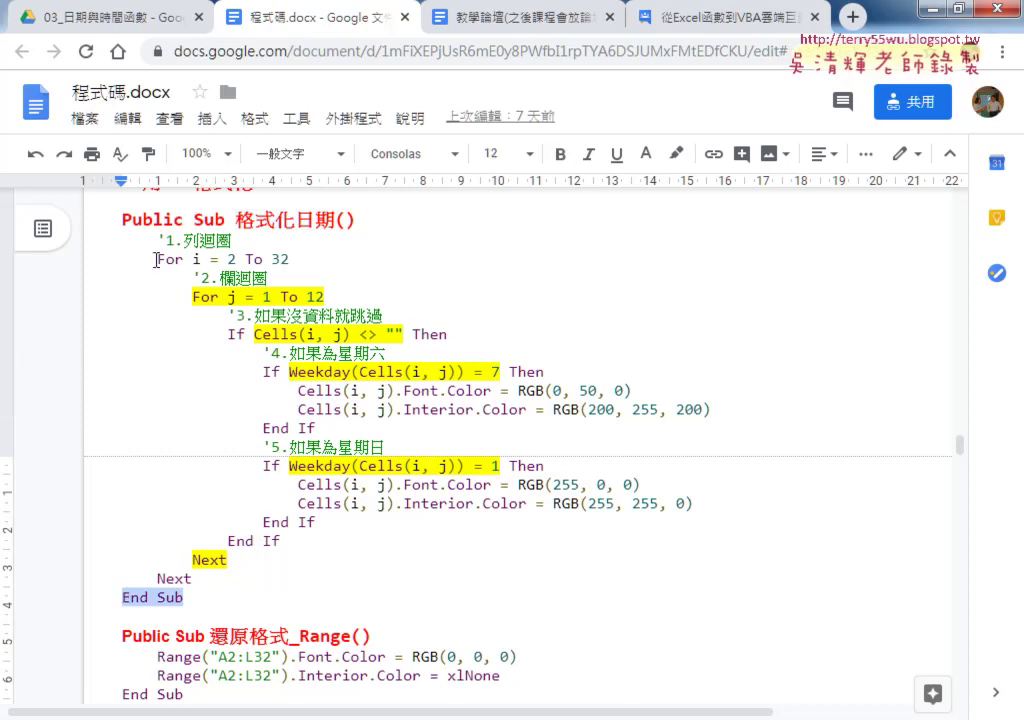
pyautogui.moveTo(156, 260); pyautogui.dragTo(122, 260)
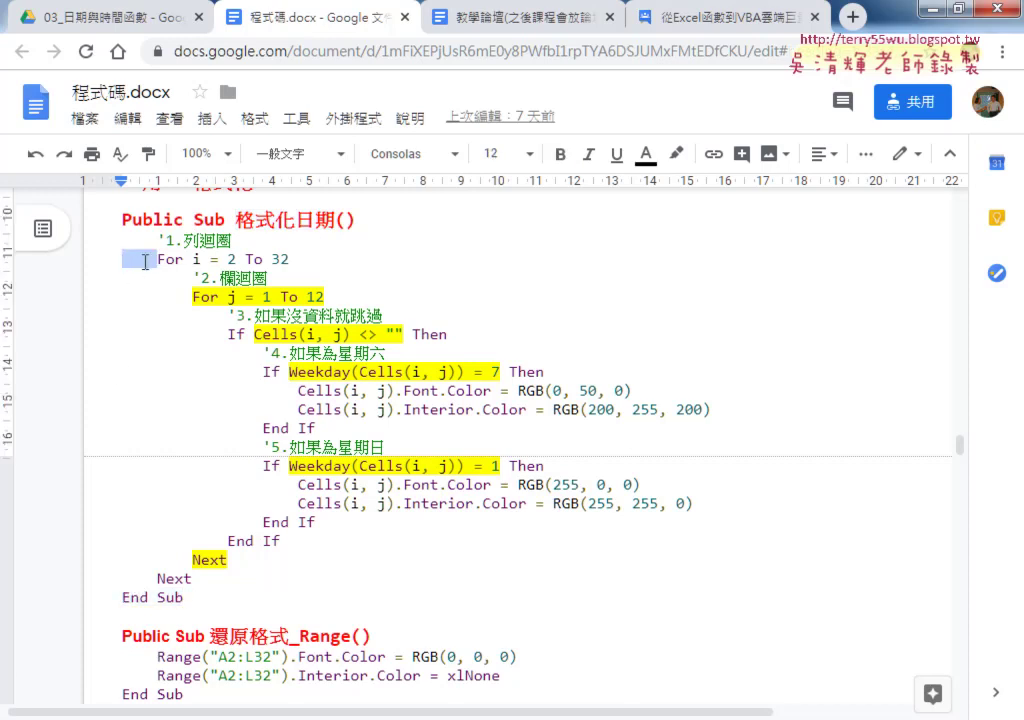
pyautogui.moveTo(191, 297); pyautogui.dragTo(122, 296)
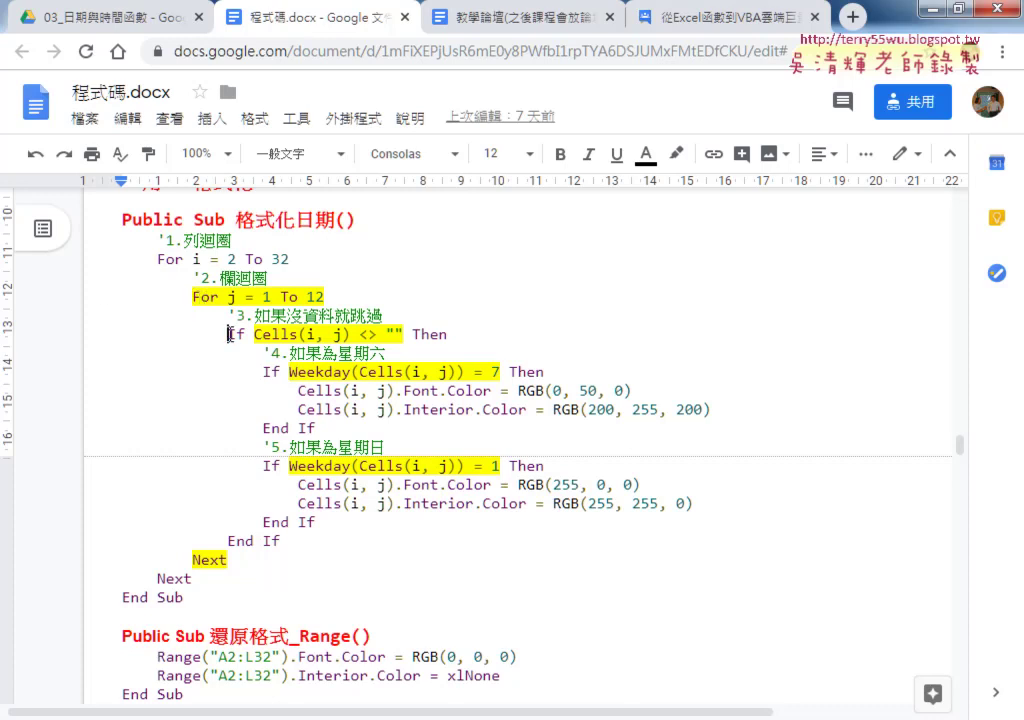
pyautogui.moveTo(228, 334); pyautogui.dragTo(194, 334)
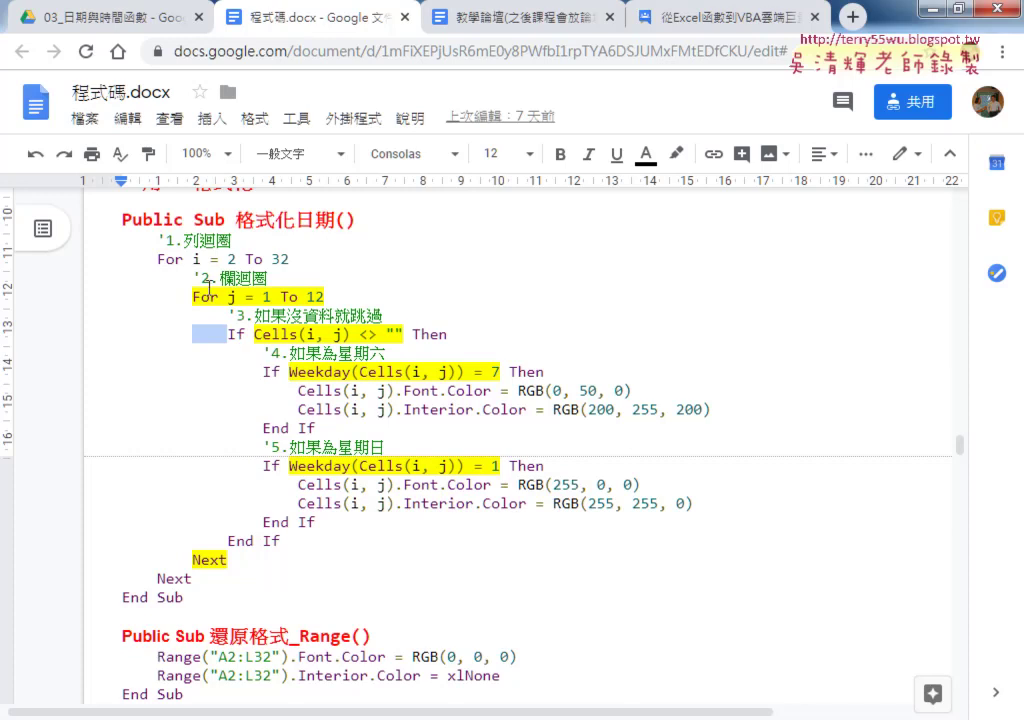
pyautogui.moveTo(193, 278); pyautogui.dragTo(268, 280)
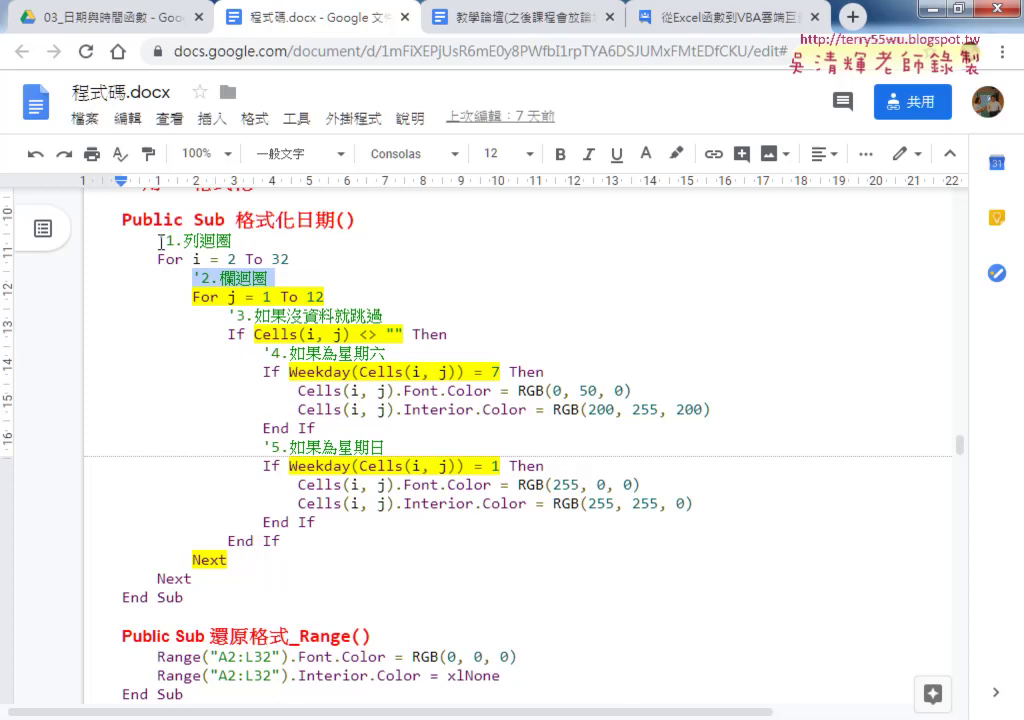
pyautogui.moveTo(157, 241); pyautogui.dragTo(240, 243)
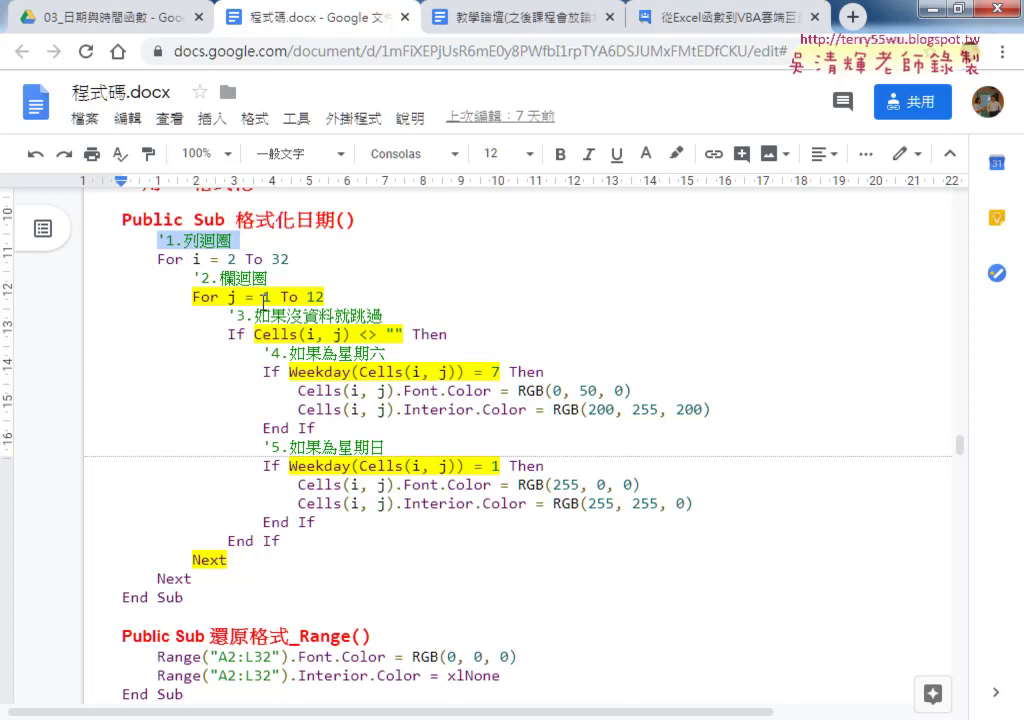
# Compare Cells in the Font.Color line with Range in 還原格式_Range by highlighting each twice
pyautogui.scroll(-2, 259, 287)
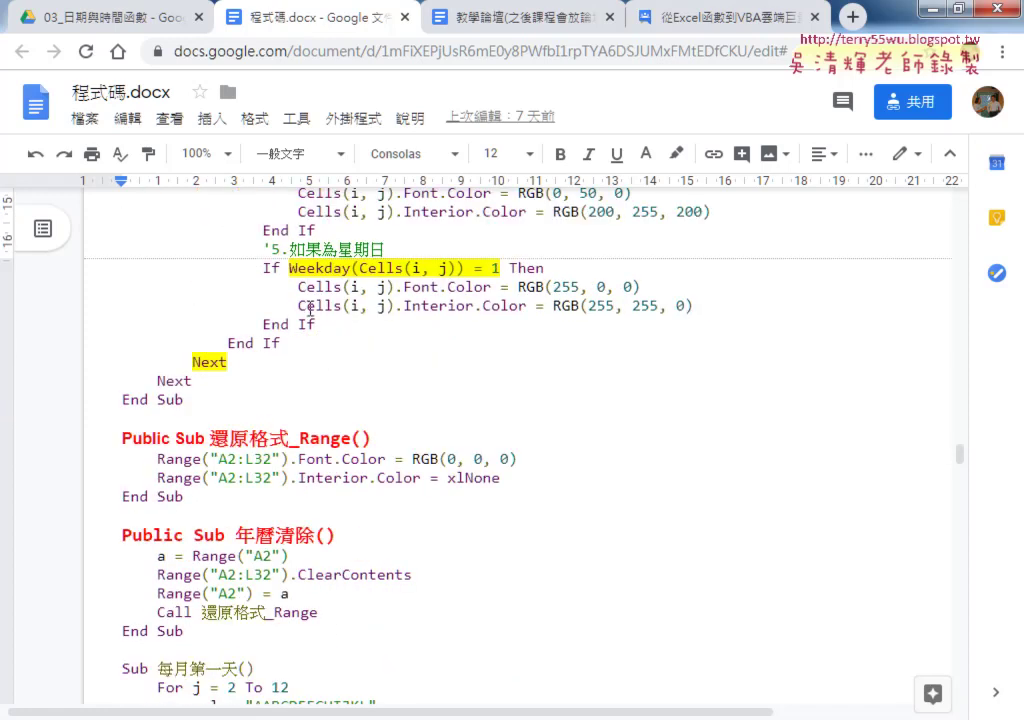
pyautogui.moveTo(298, 287); pyautogui.dragTo(341, 289)
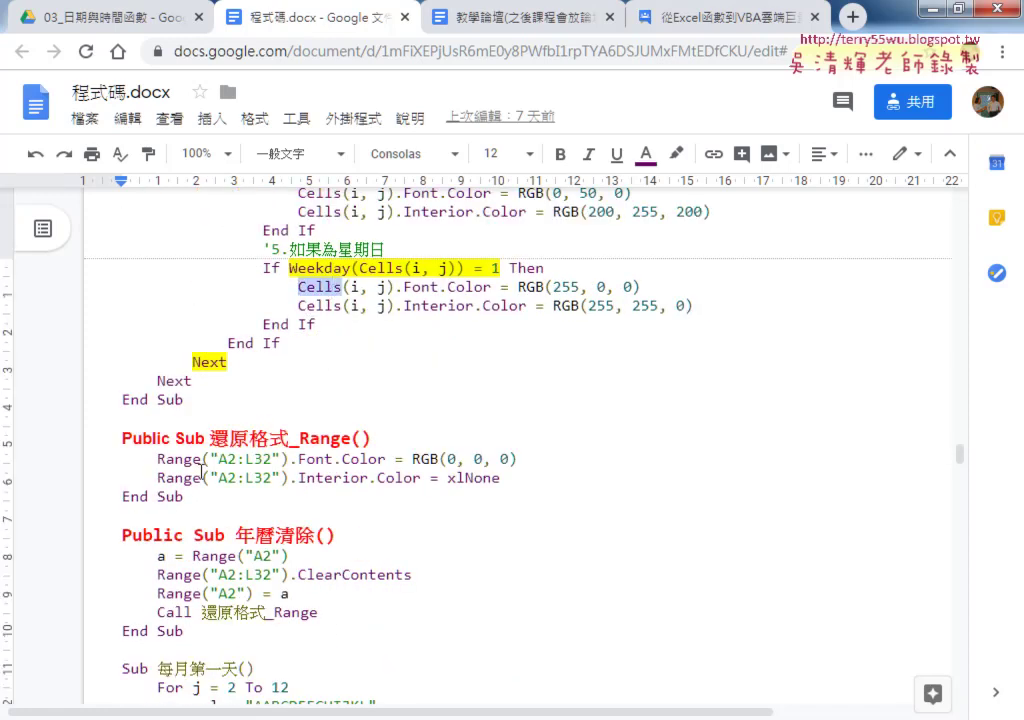
pyautogui.moveTo(157, 459); pyautogui.dragTo(201, 459)
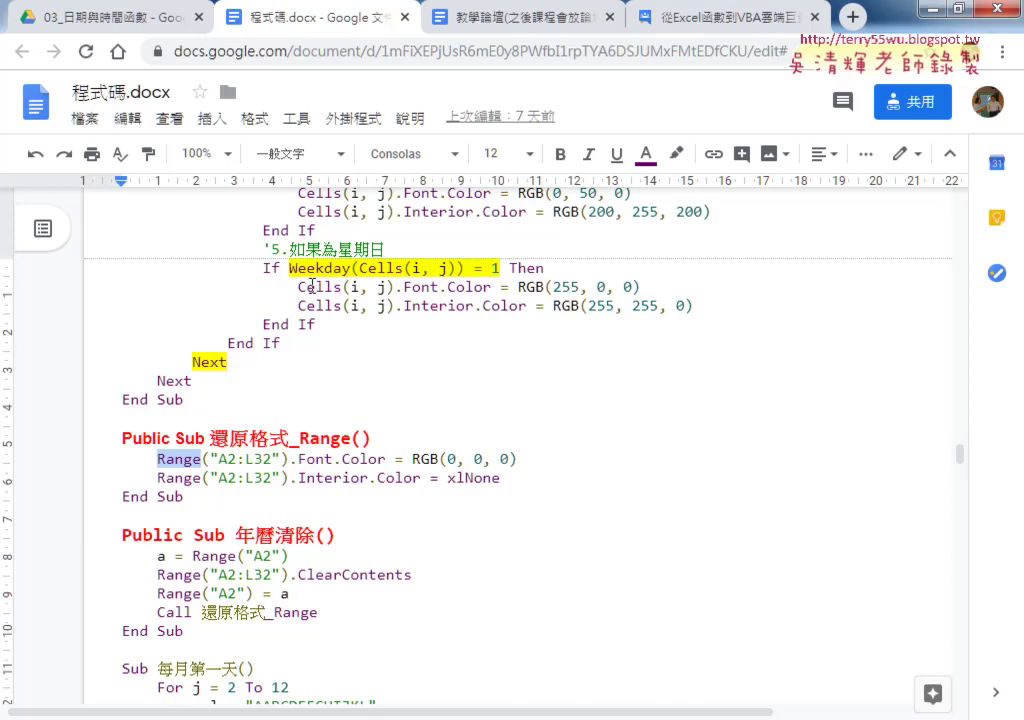
pyautogui.moveTo(298, 287); pyautogui.dragTo(345, 289)
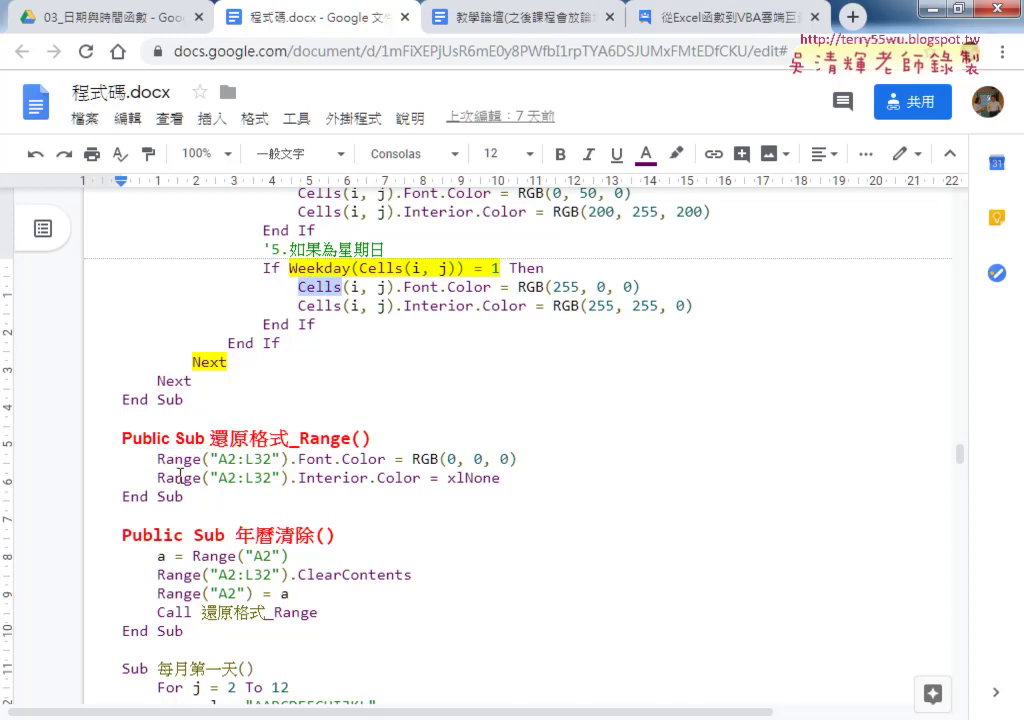
pyautogui.moveTo(157, 459); pyautogui.dragTo(204, 459)
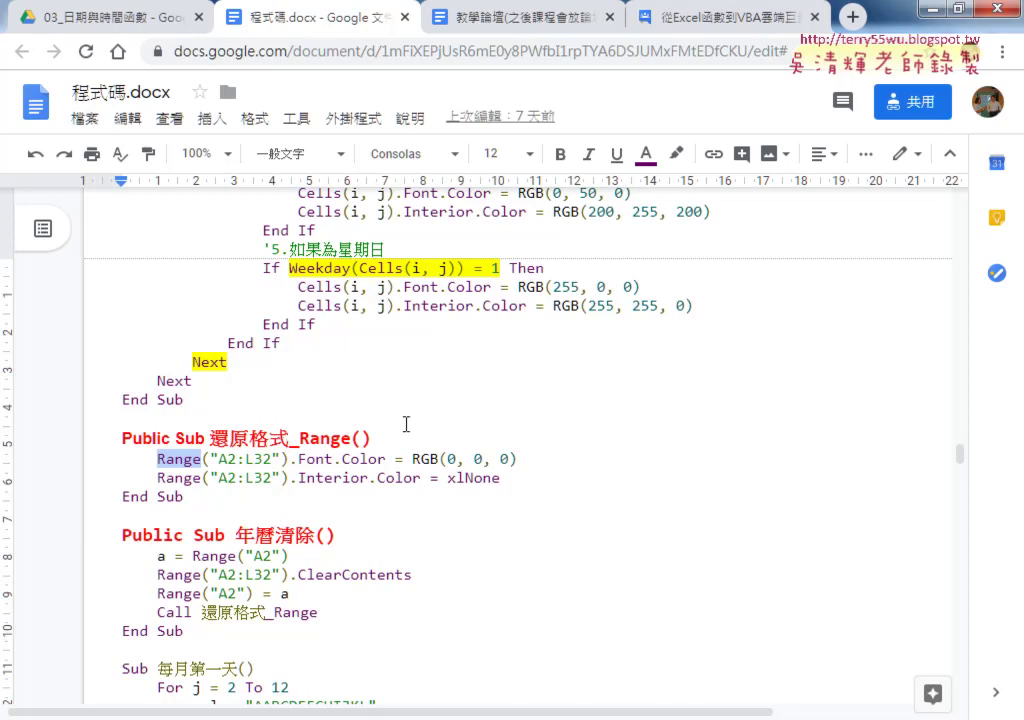
# In the forum post, highlight lesson lines 06 and 07 on deleting and inserting blank rows
pyautogui.click(705, 17)
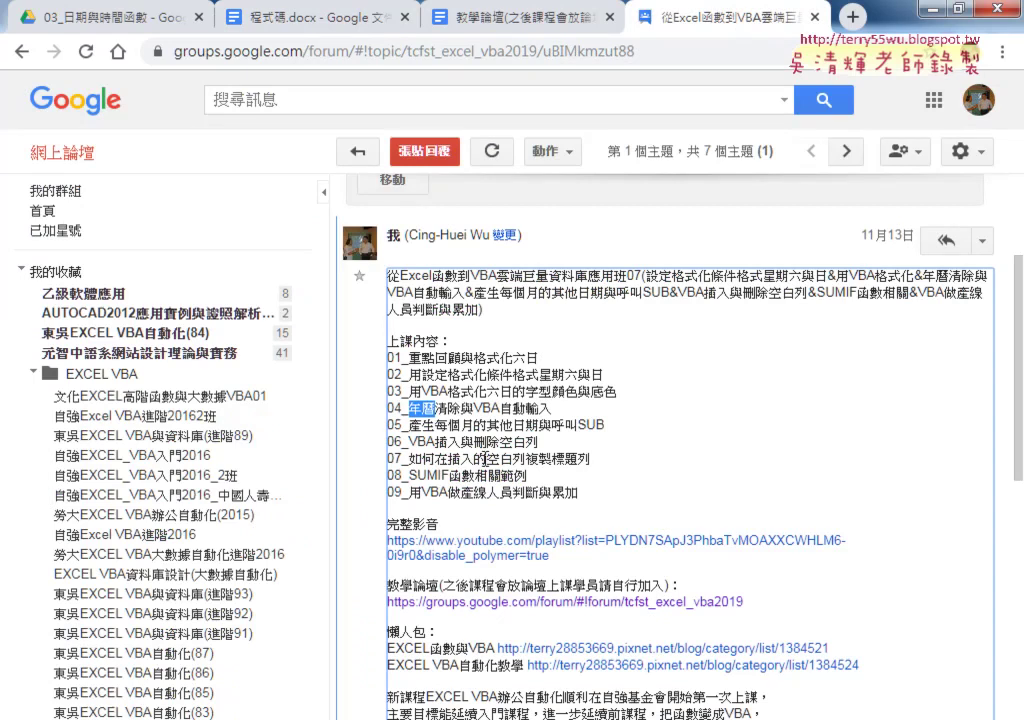
pyautogui.moveTo(473, 441); pyautogui.dragTo(538, 441)
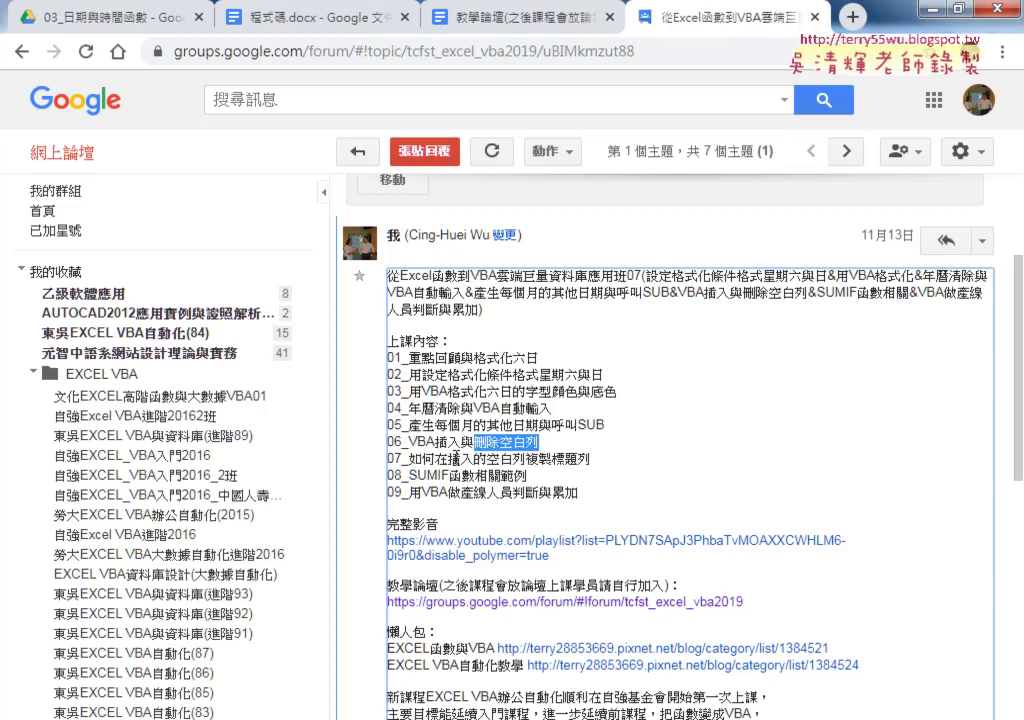
pyautogui.moveTo(448, 458); pyautogui.dragTo(525, 458)
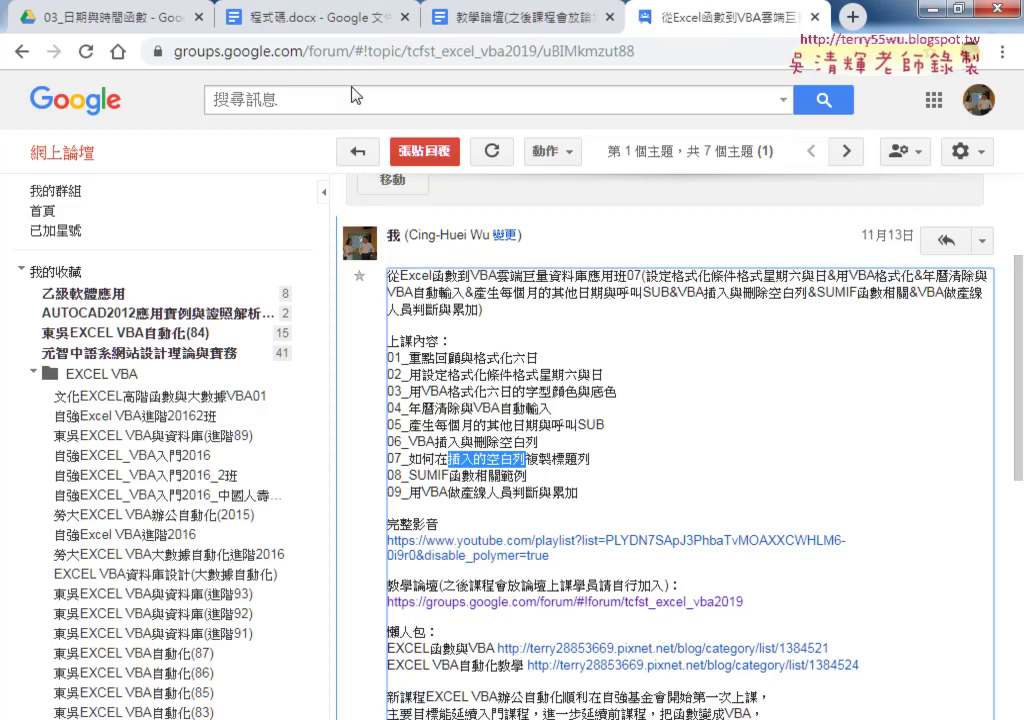
# Scroll 程式碼.docx down to the Public Sub 插入空白列 routine
pyautogui.click(310, 30)
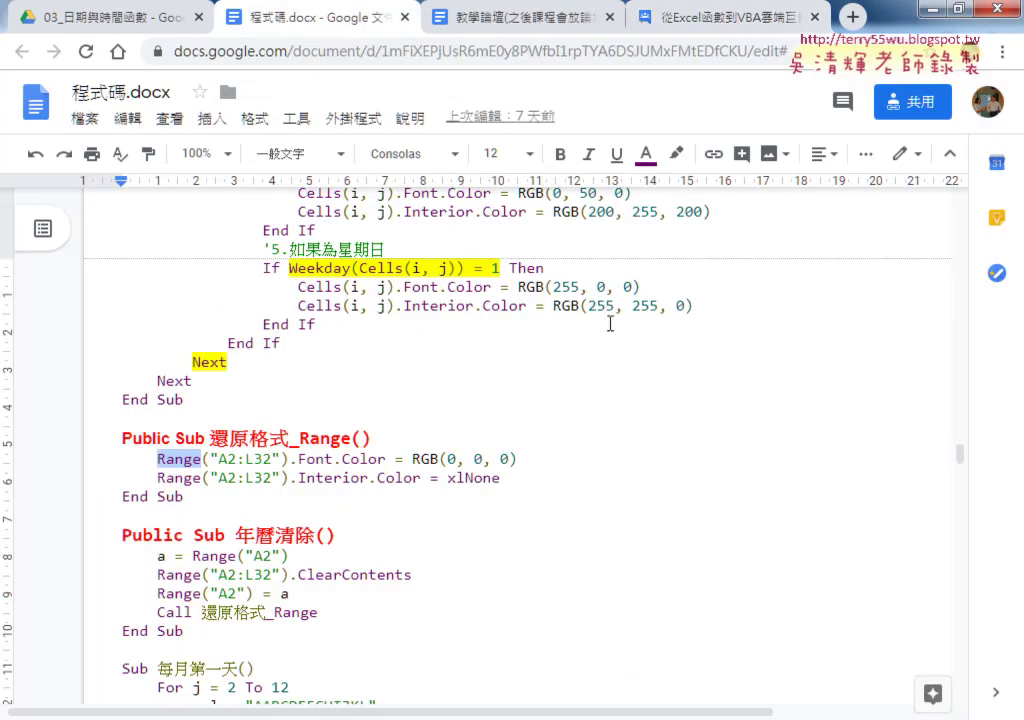
pyautogui.scroll(-2, 603, 341)
pyautogui.scroll(-2, 603, 341)
pyautogui.scroll(-5, 603, 341)
pyautogui.scroll(-2, 603, 341)
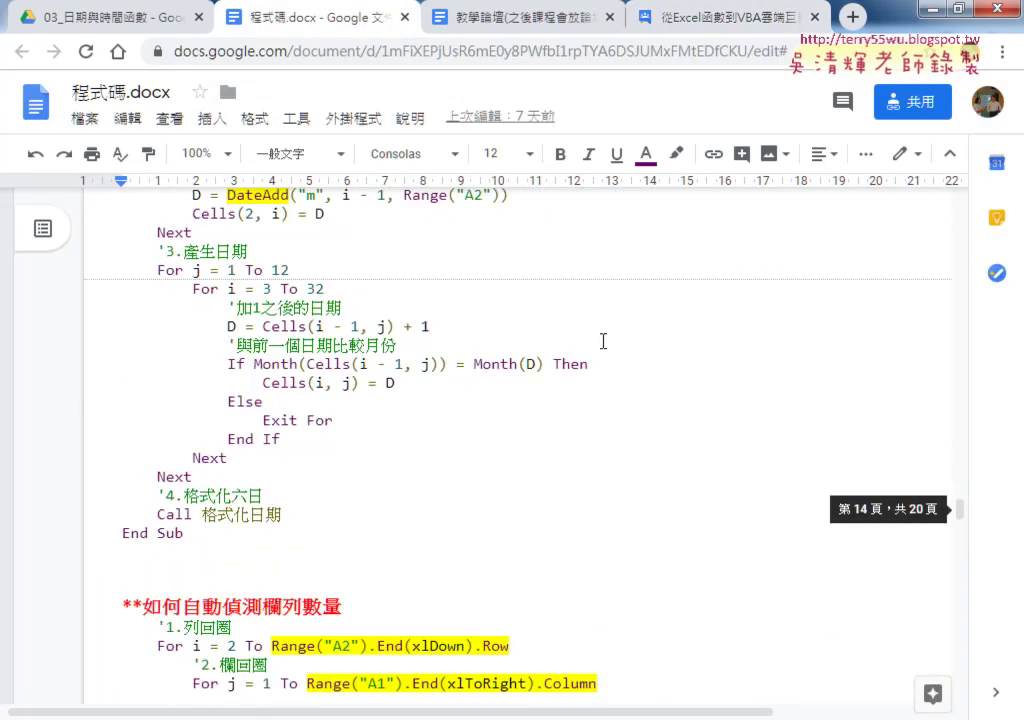
pyautogui.scroll(-3, 603, 341)
pyautogui.scroll(-2, 603, 341)
pyautogui.scroll(-3, 343, 393)
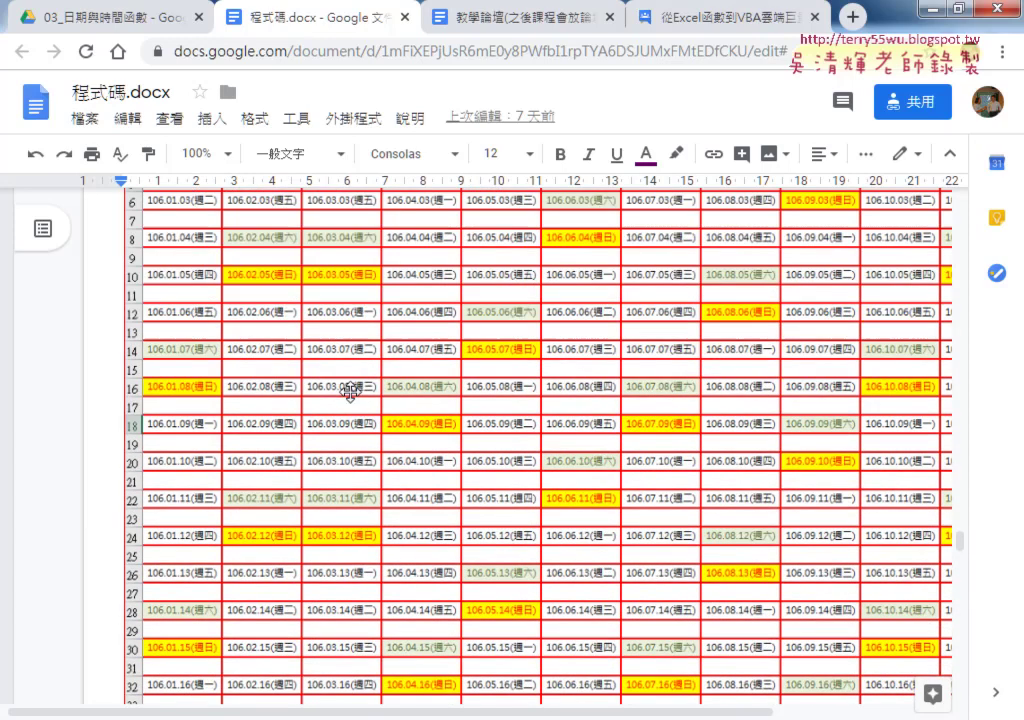
pyautogui.scroll(-5, 356, 392)
pyautogui.scroll(-5, 356, 392)
pyautogui.scroll(-1, 320, 360)
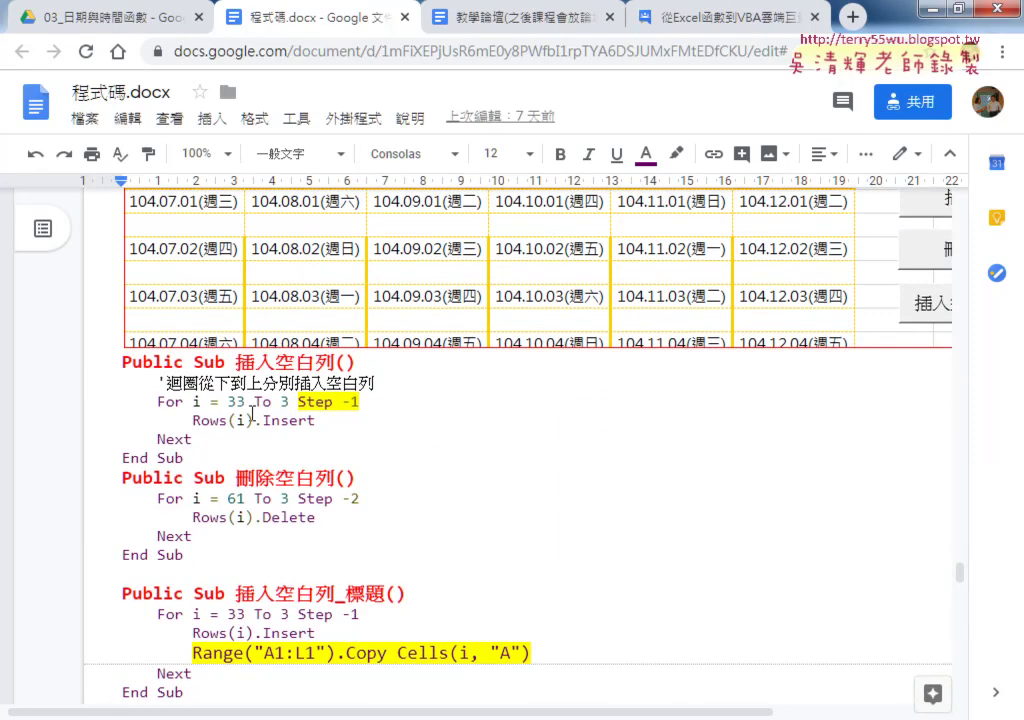
# Highlight Insert, Rows(i), Delete and Step -1 in the blank-row insert and delete code
pyautogui.moveTo(263, 421); pyautogui.dragTo(316, 421)
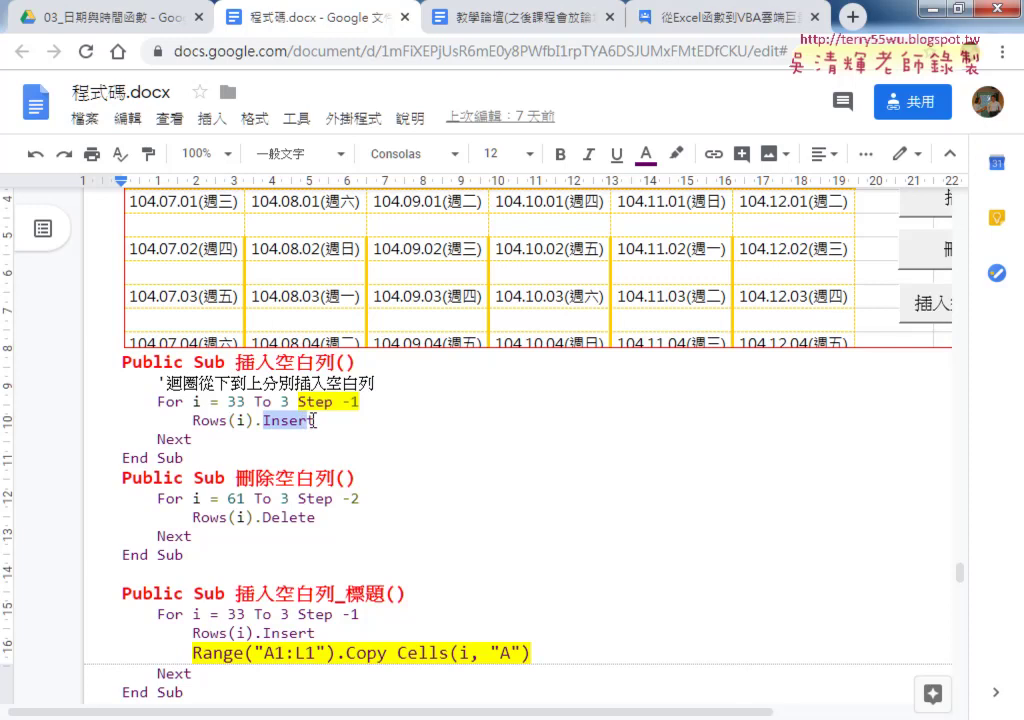
pyautogui.moveTo(193, 421); pyautogui.dragTo(252, 421)
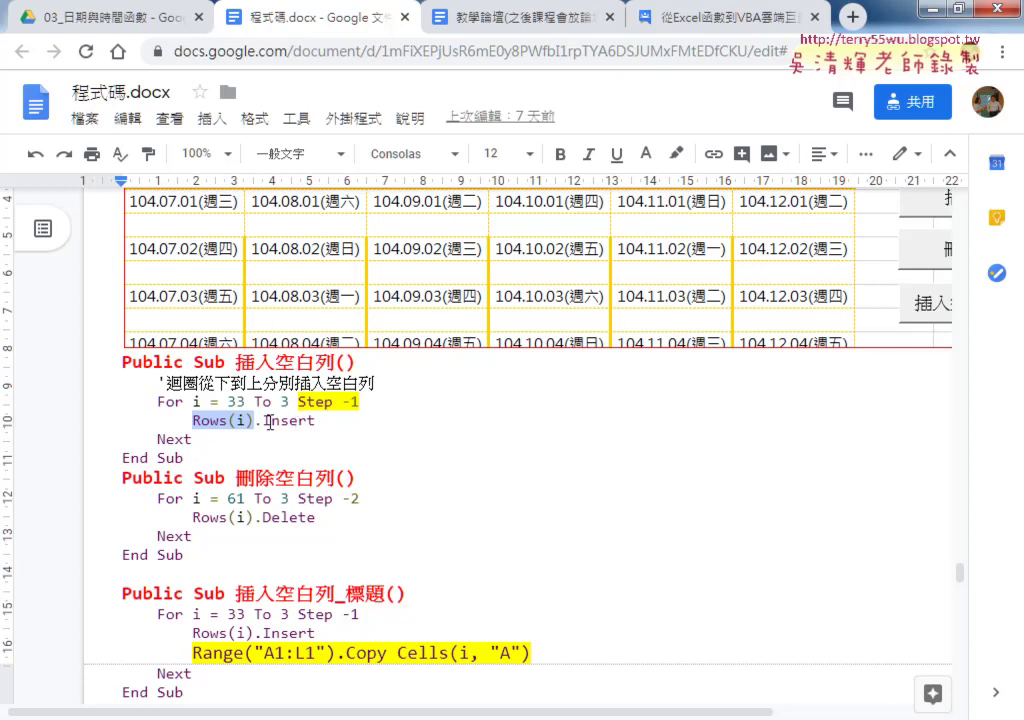
pyautogui.moveTo(263, 421); pyautogui.dragTo(314, 422)
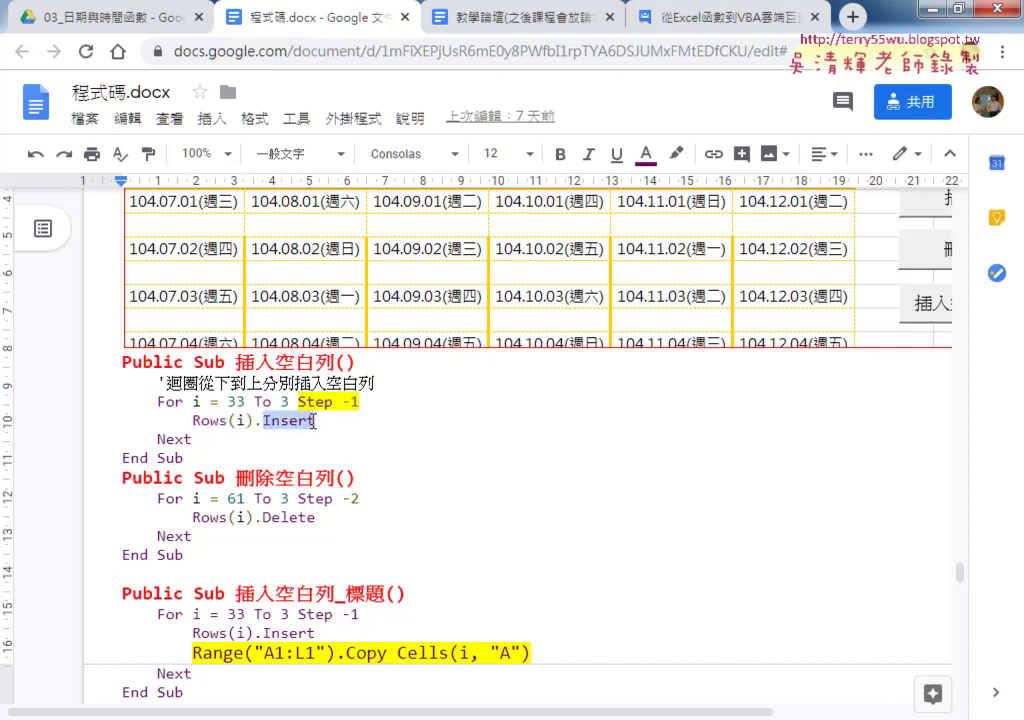
pyautogui.moveTo(263, 517); pyautogui.dragTo(315, 512)
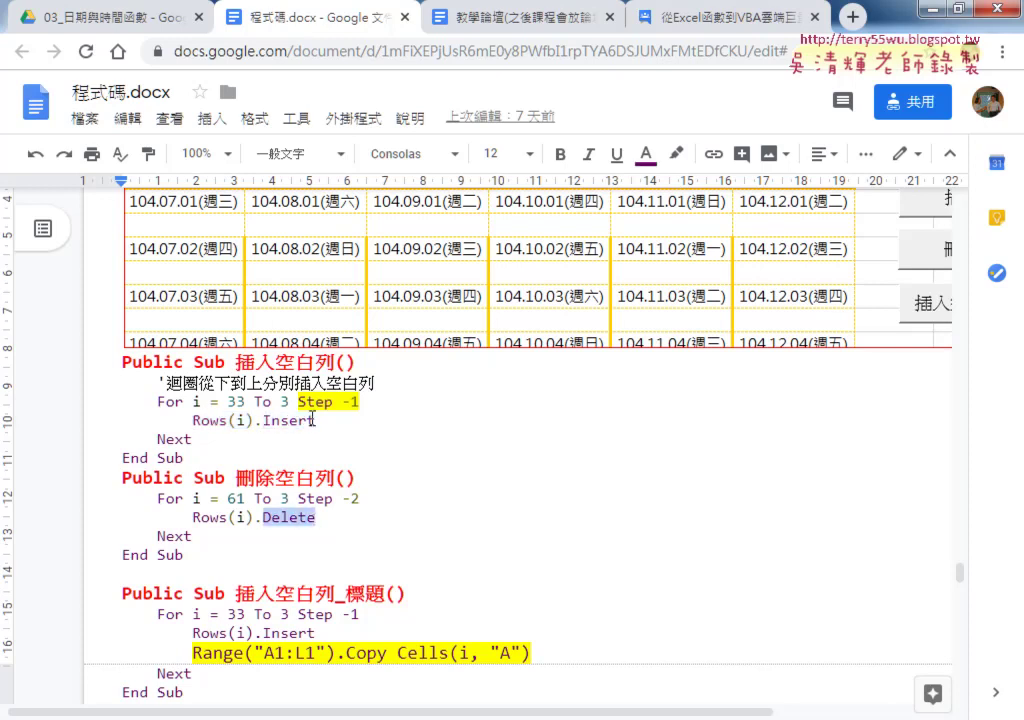
pyautogui.moveTo(298, 402); pyautogui.dragTo(366, 402)
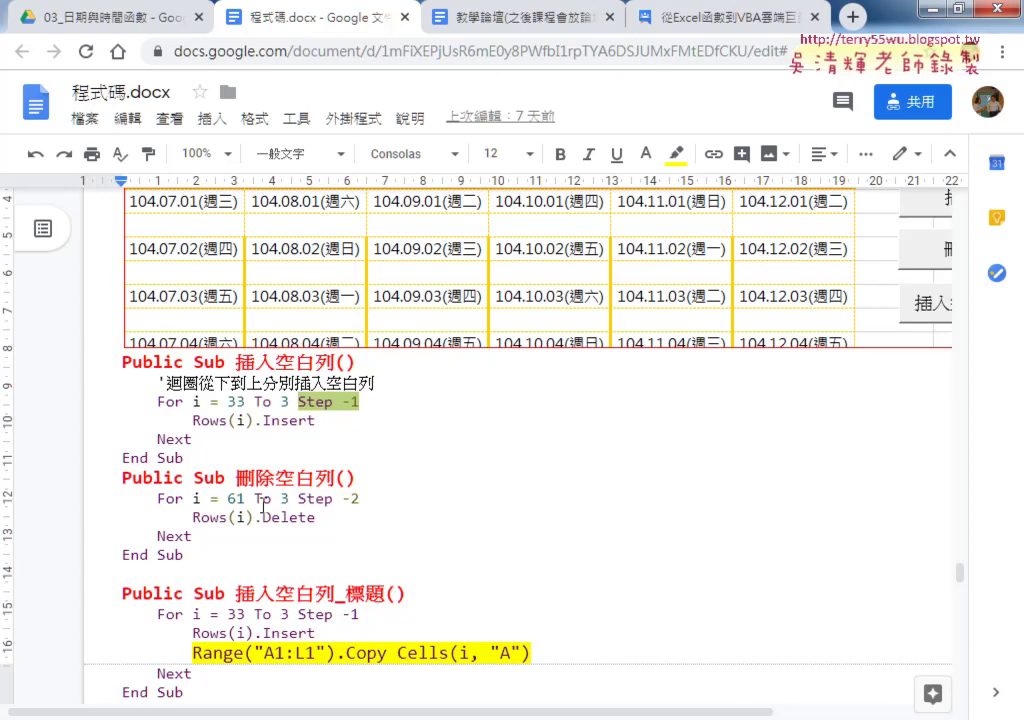
# Scroll down to the 完成畫面 screenshot with enlarged rows, then return to the forum post
pyautogui.scroll(-1, 263, 507)
pyautogui.scroll(-1, 263, 507)
pyautogui.scroll(-1, 263, 507)
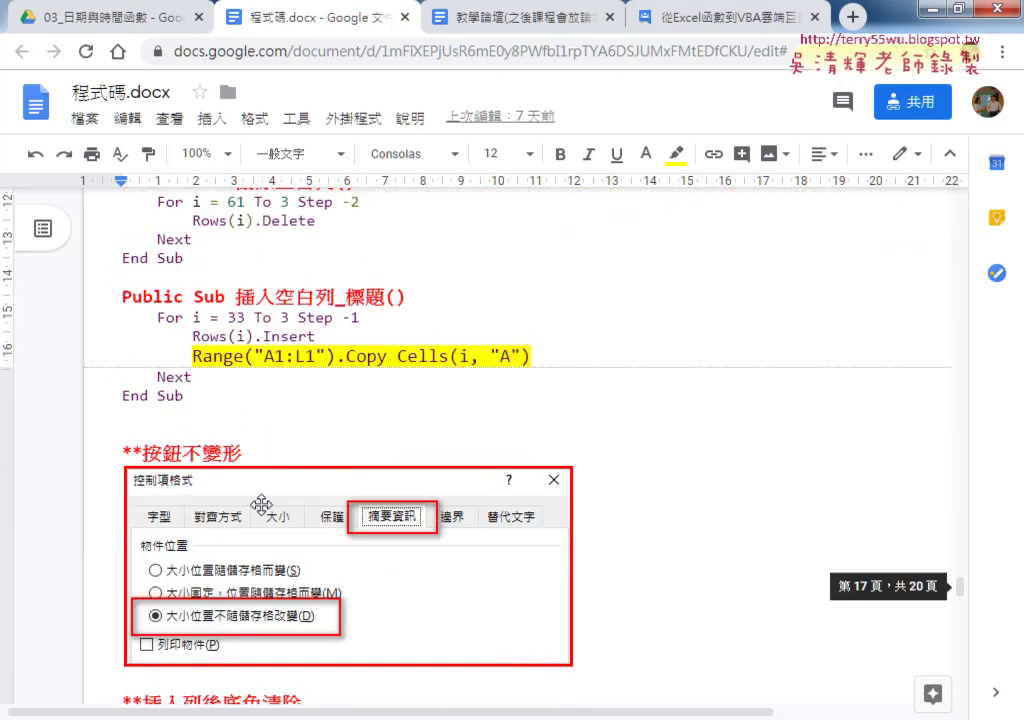
pyautogui.scroll(-2, 263, 507)
pyautogui.scroll(-1, 263, 507)
pyautogui.scroll(-1, 263, 505)
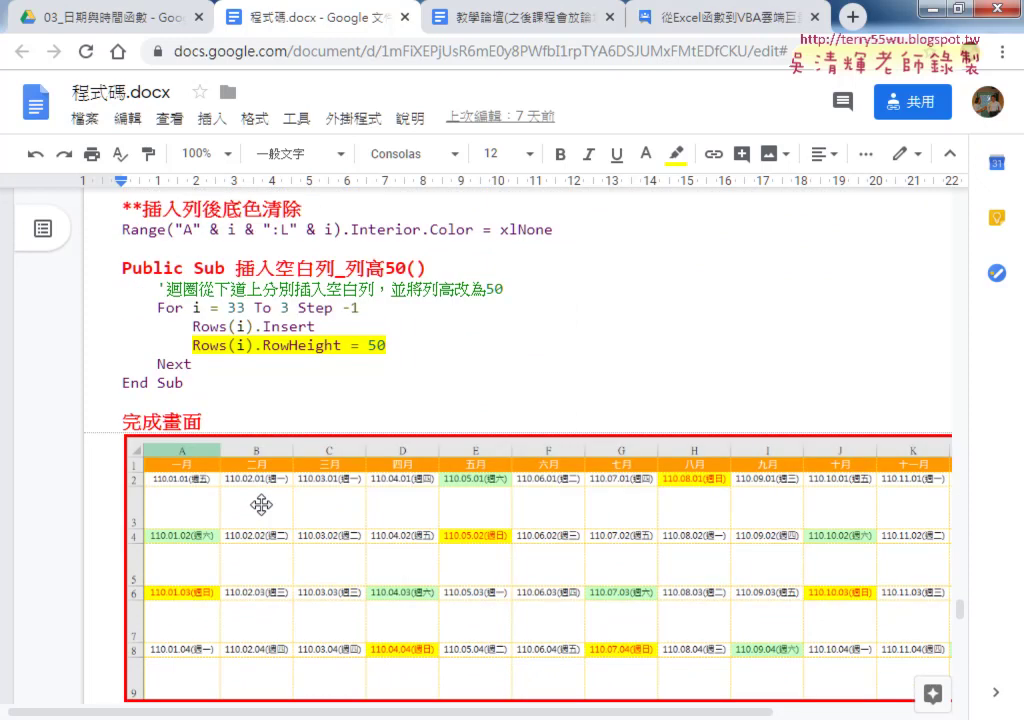
pyautogui.scroll(-1, 261, 505)
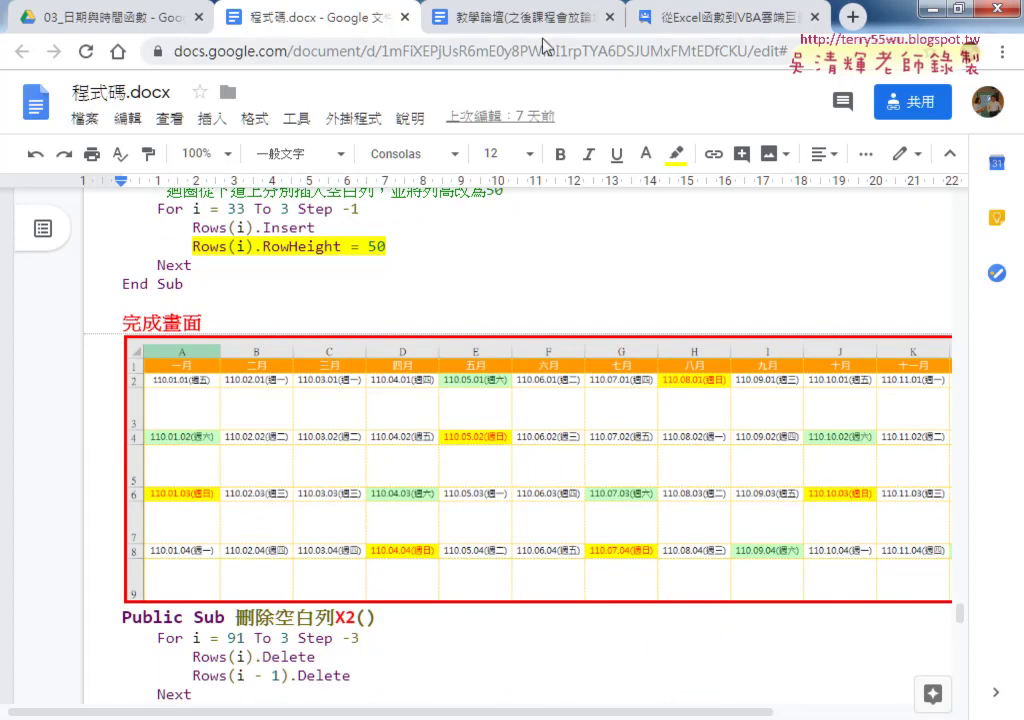
pyautogui.click(659, 28)
# Open the post's playlist link in YouTube, glance at the Docs tab, and return to the playlist
pyautogui.click(610, 541)
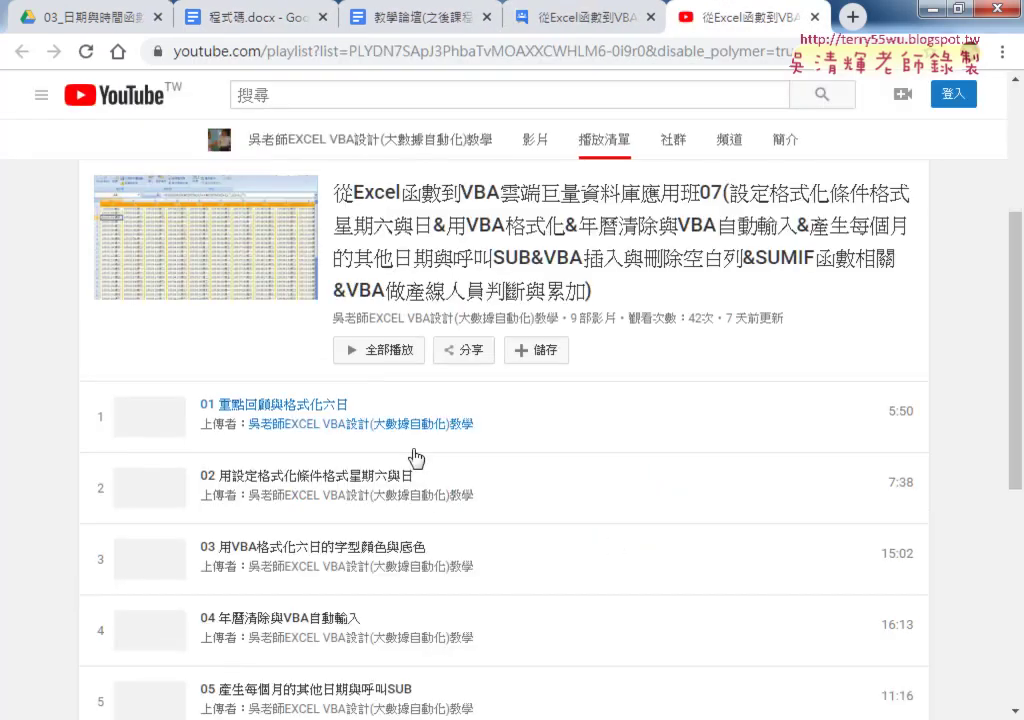
pyautogui.click(230, 17)
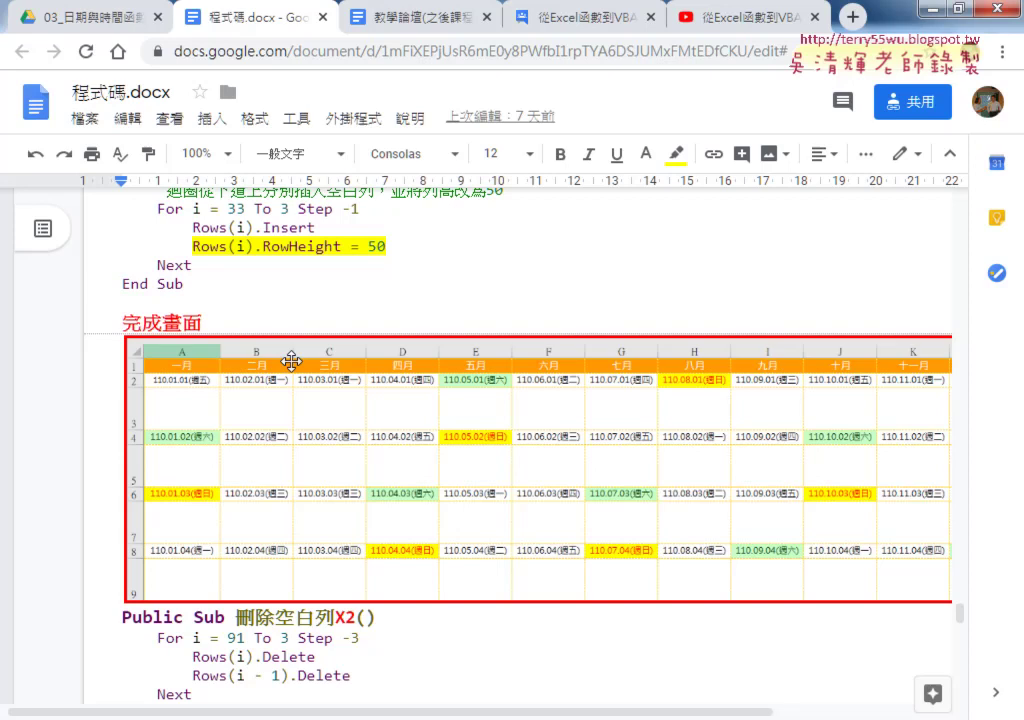
pyautogui.click(712, 18)
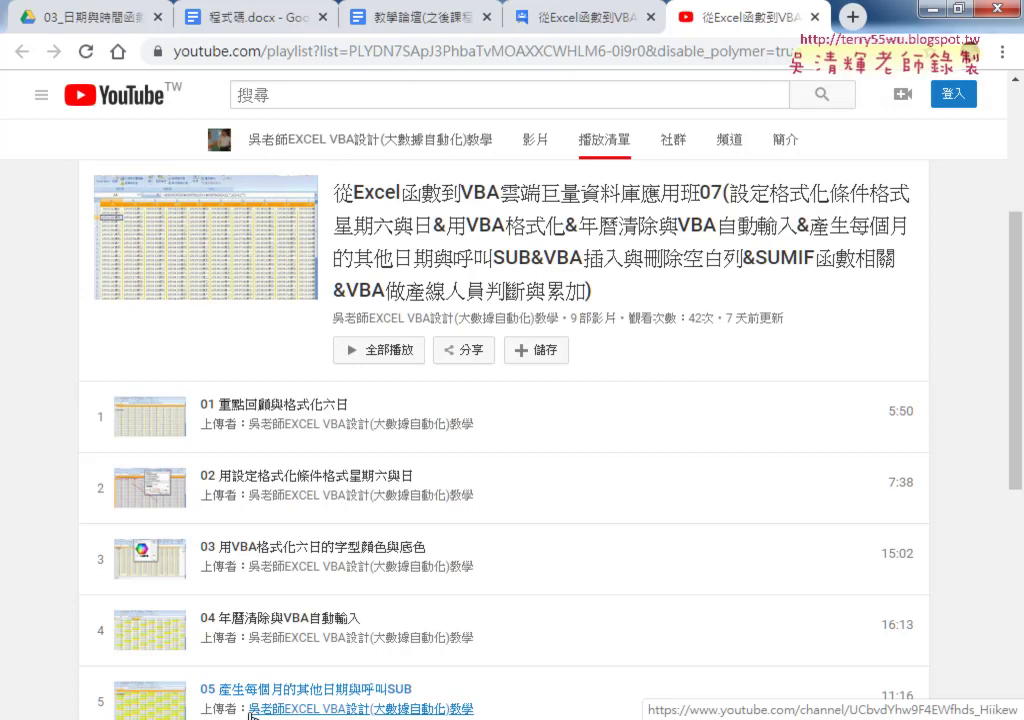
# Bring up 007產線人員工資之和.xlsx and point out the department, salary and E2 total cells
pyautogui.moveTo(352, 719)
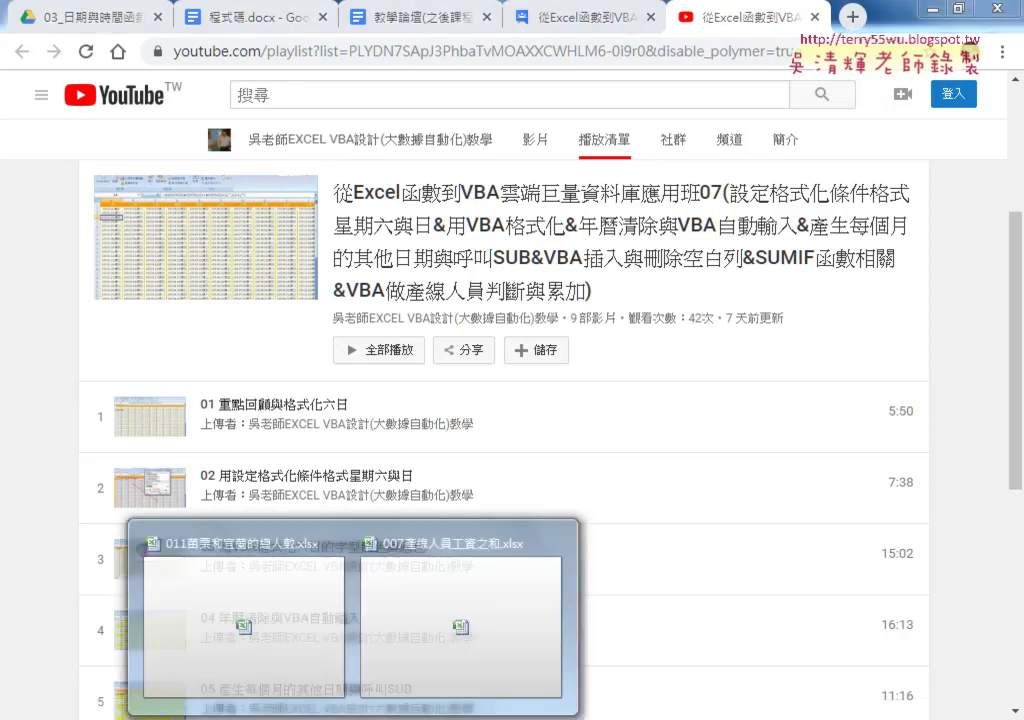
pyautogui.click(390, 672)
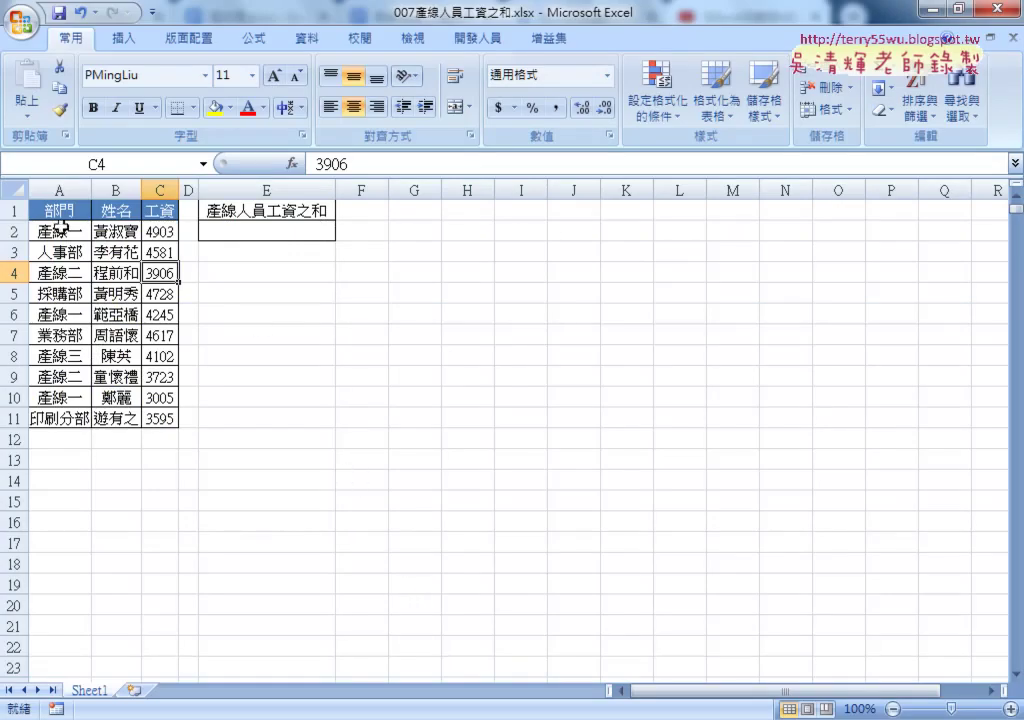
pyautogui.click(60, 210)
pyautogui.hotkey('ctrl', 'shift', 'Down')
pyautogui.hotkey('ctrl', 'shift', 'Down')
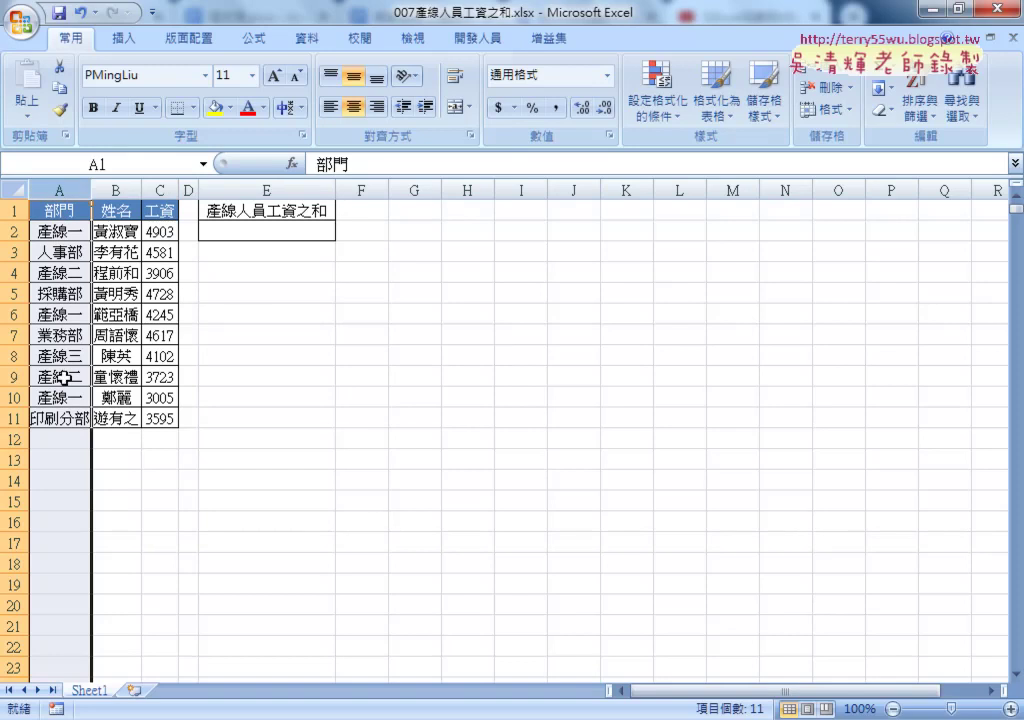
pyautogui.click(272, 234)
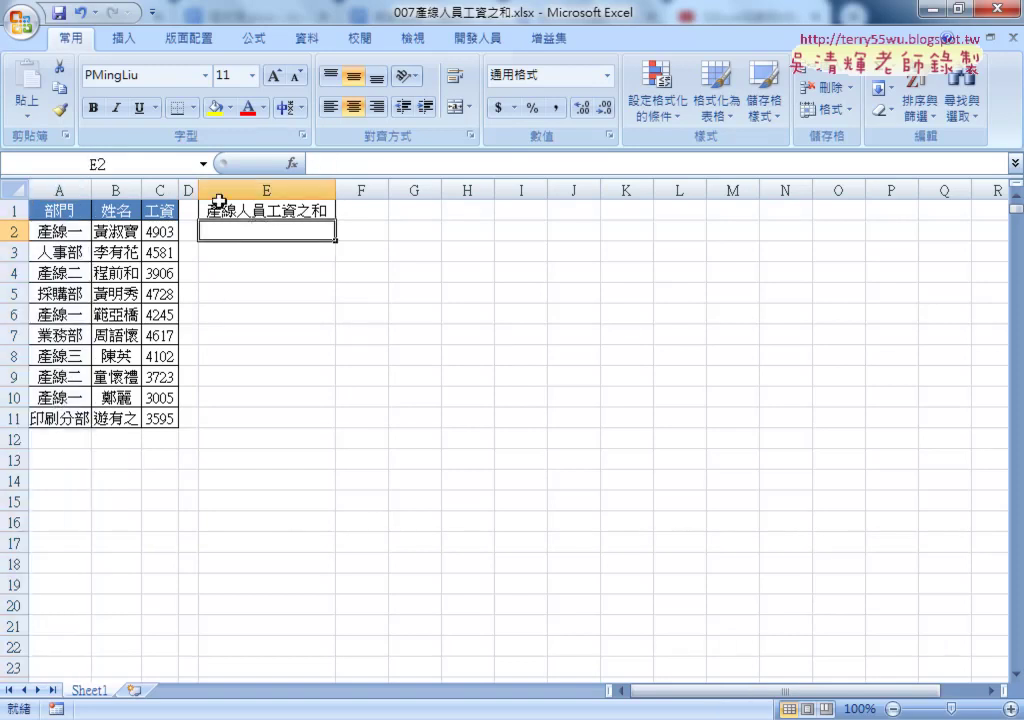
pyautogui.click(160, 189)
pyautogui.click(59, 189)
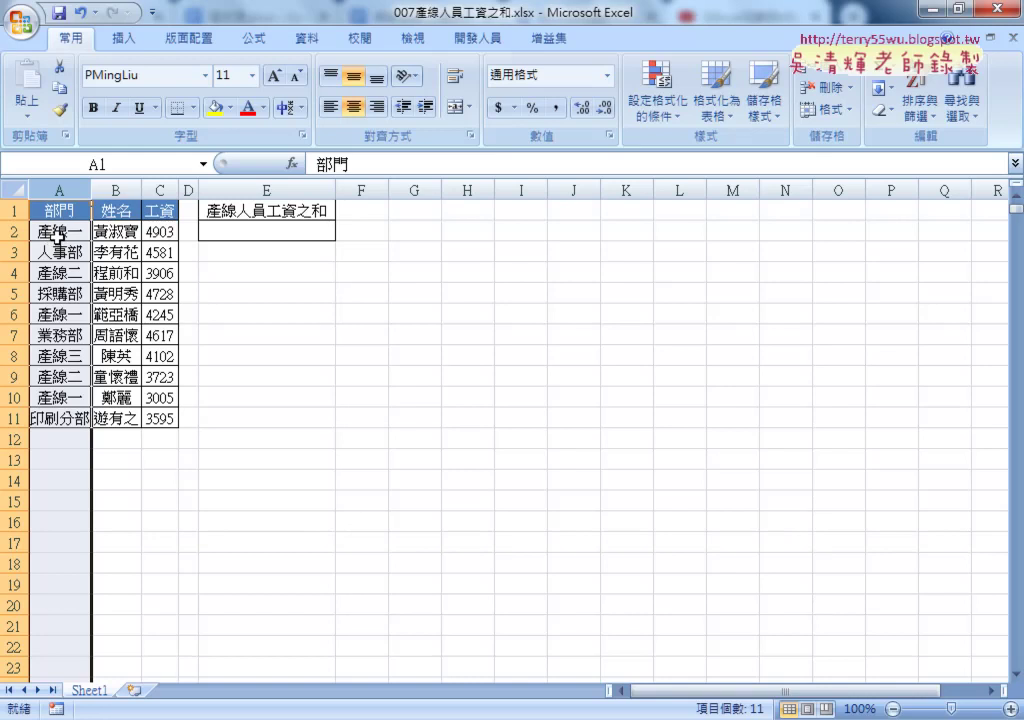
pyautogui.click(58, 233)
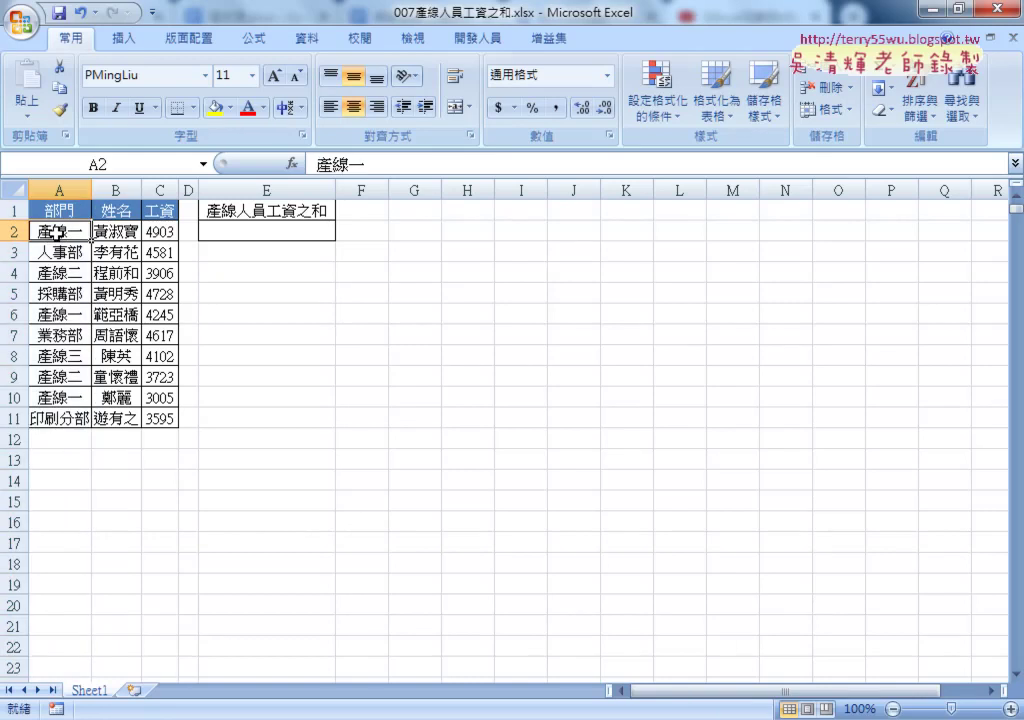
pyautogui.click(155, 233)
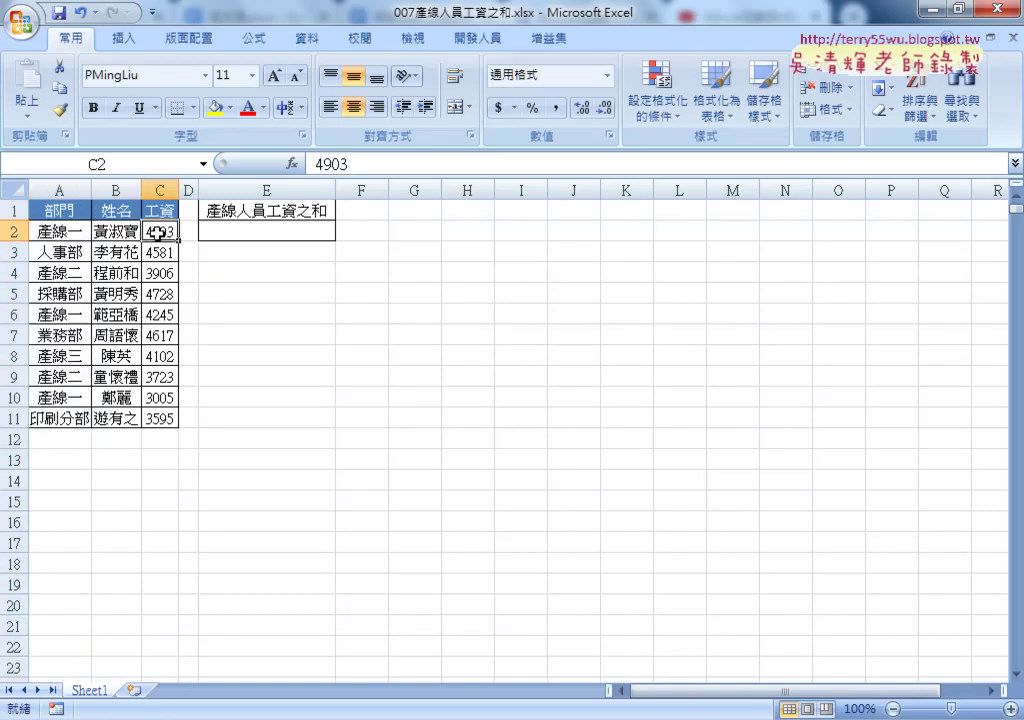
pyautogui.click(245, 232)
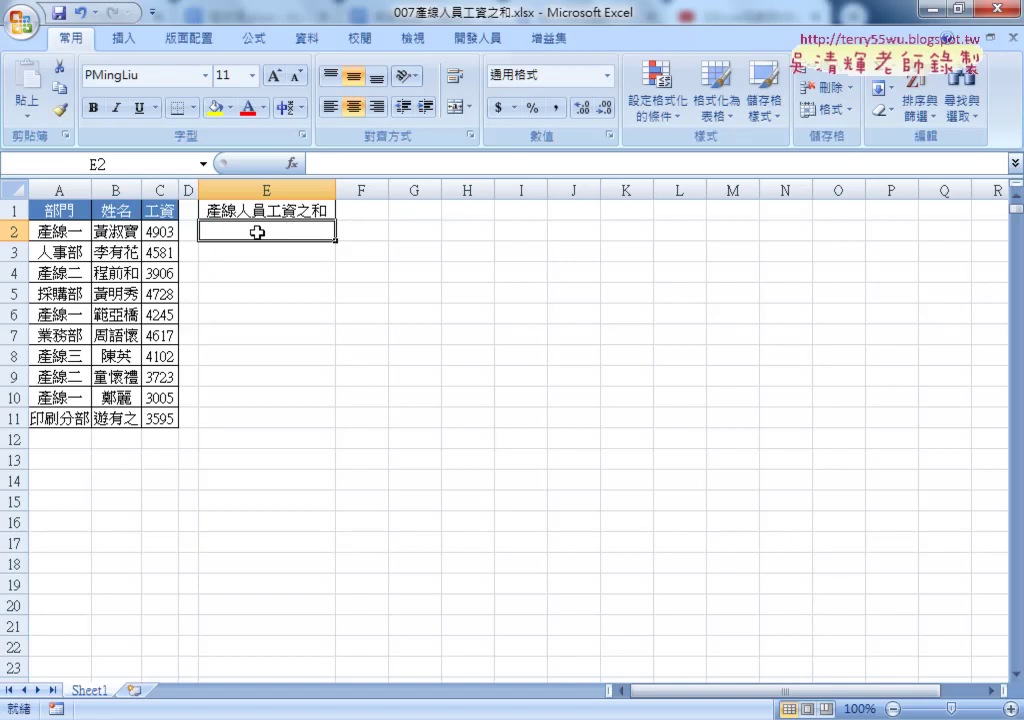
# Widen column A to fit 印刷分部 and select E2 for the total
pyautogui.click(69, 192)
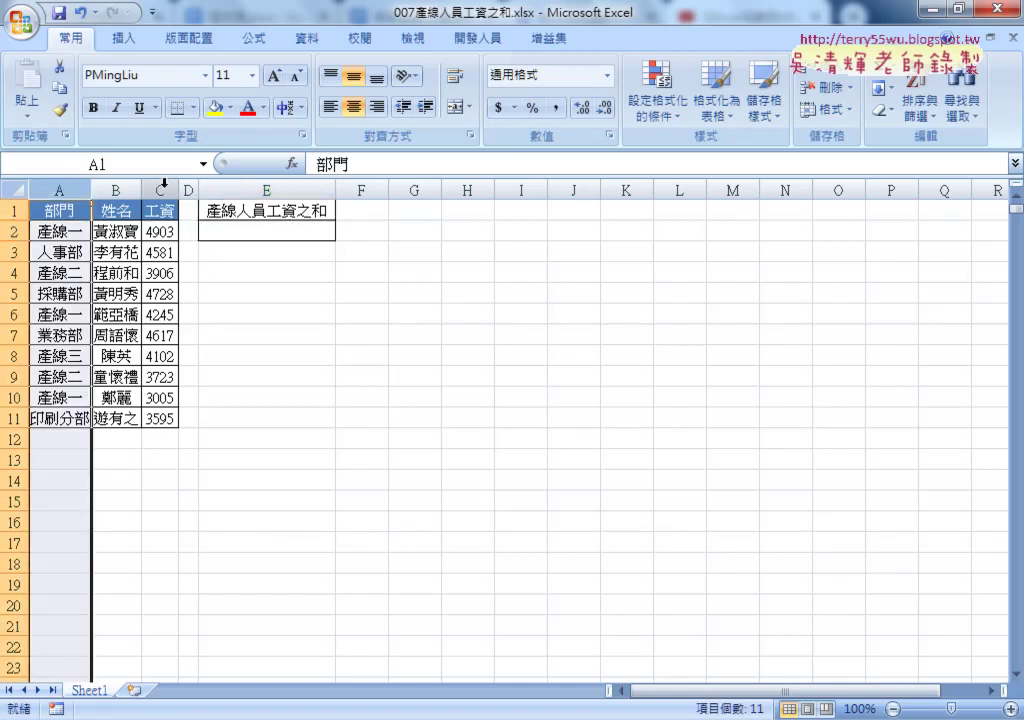
pyautogui.doubleClick(92, 189)
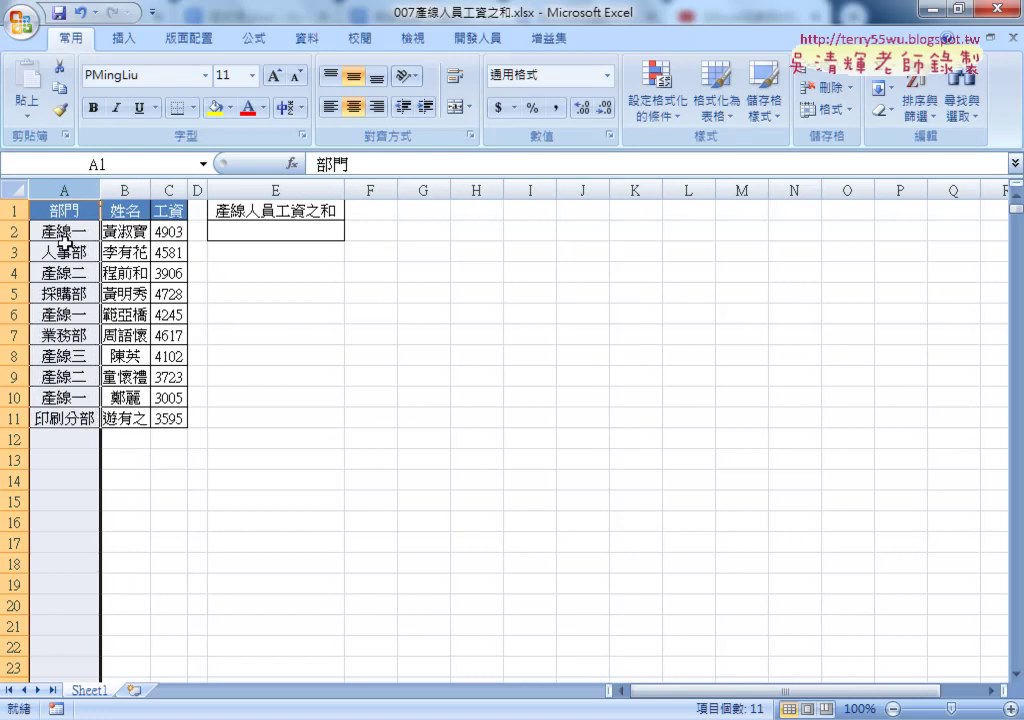
pyautogui.click(126, 186)
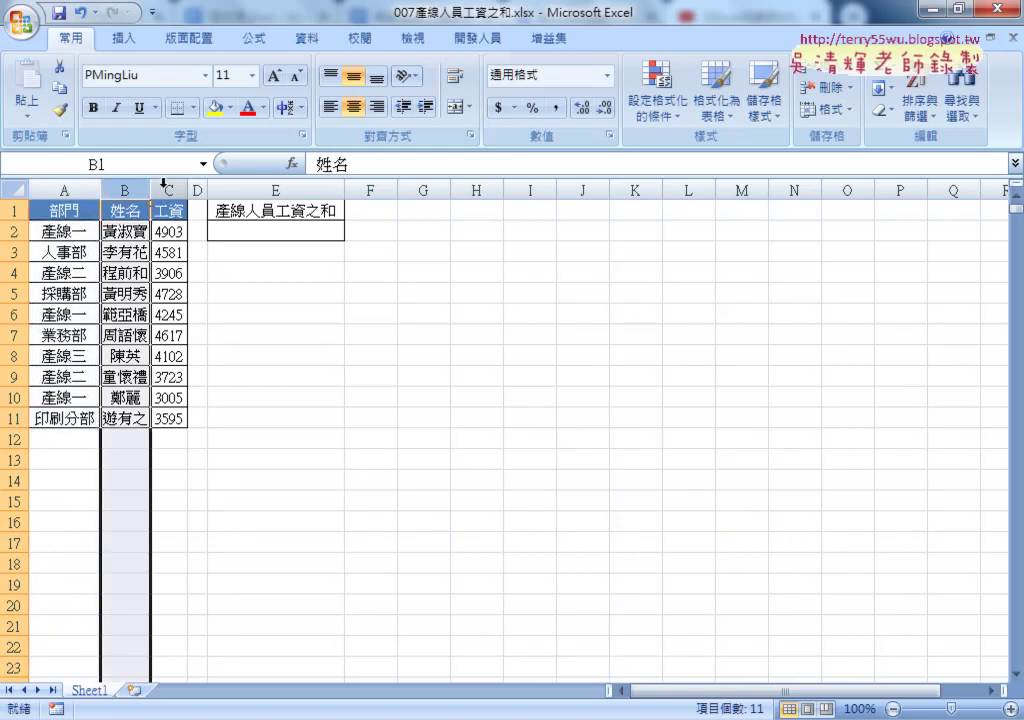
pyautogui.click(168, 189)
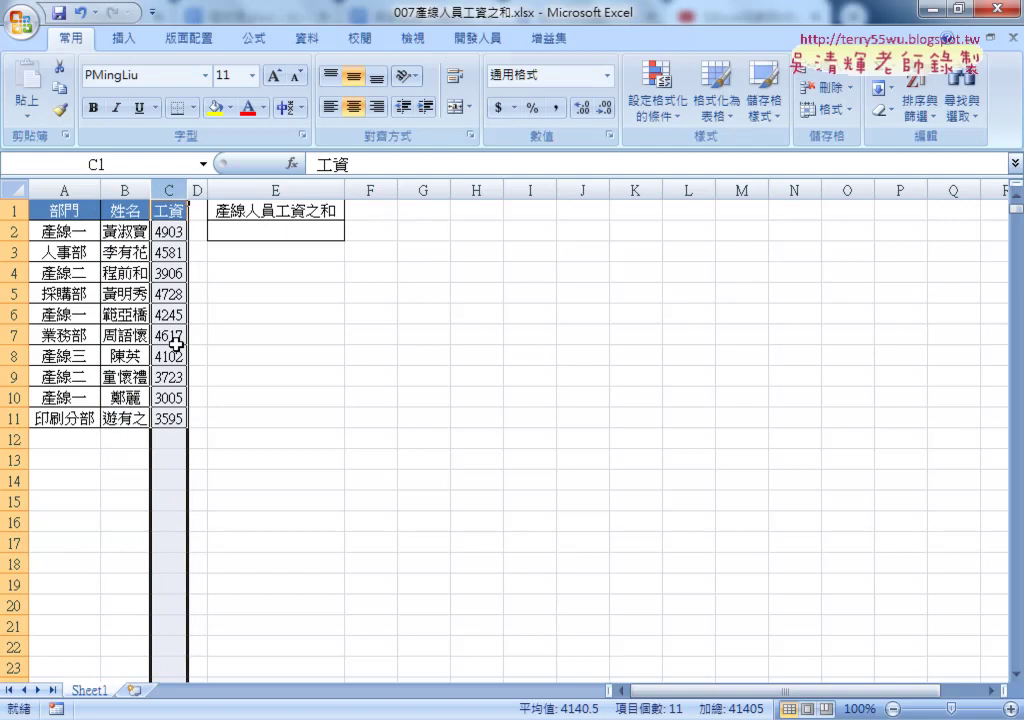
pyautogui.click(285, 236)
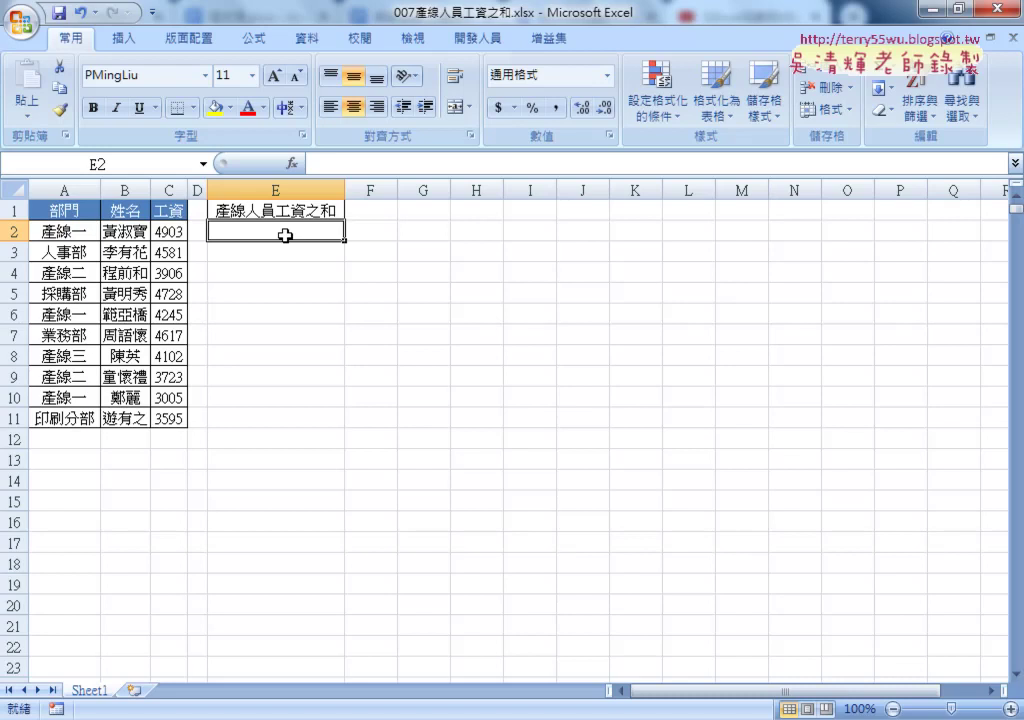
# Insert SUMIF into E2 from the 數學與三角函數 category and open its arguments dialog
pyautogui.click(292, 163)
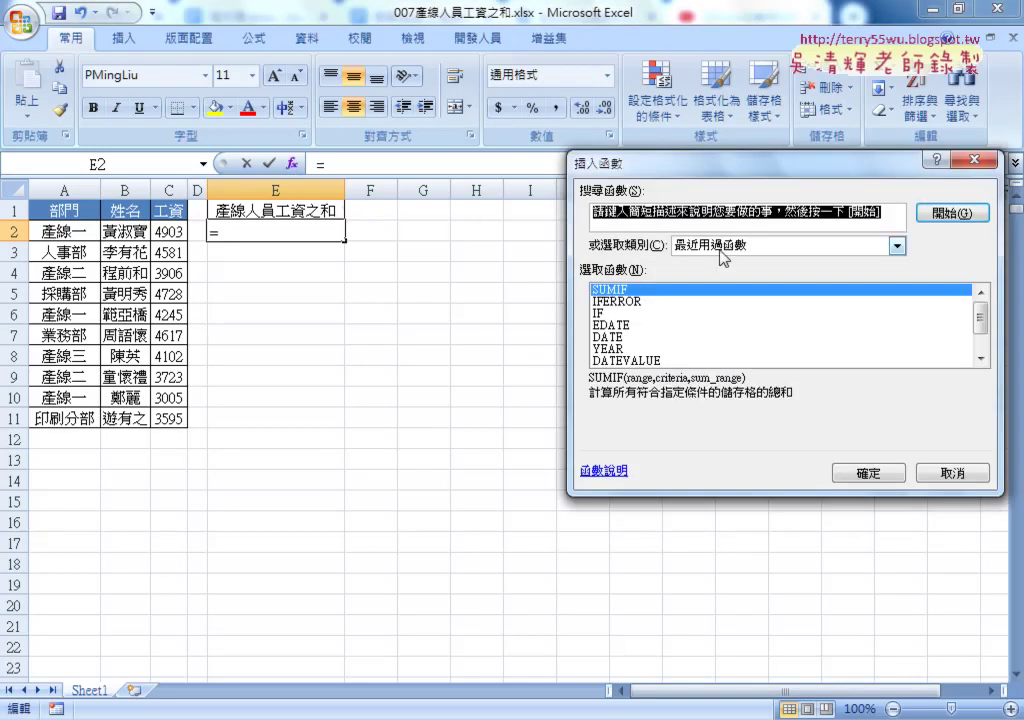
pyautogui.click(719, 249)
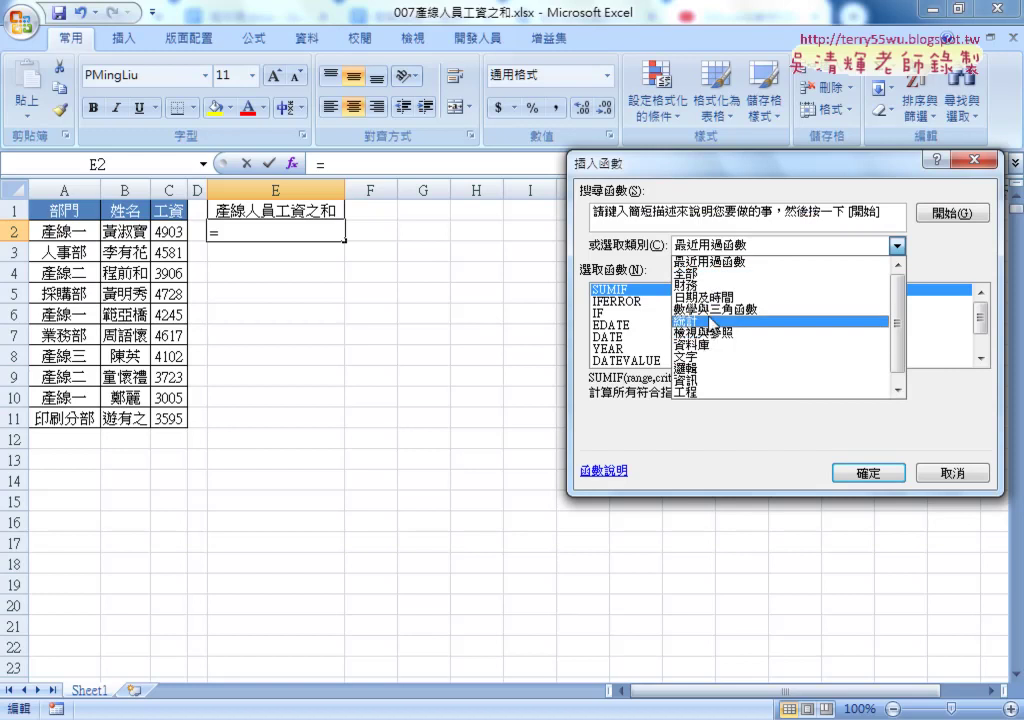
pyautogui.click(712, 309)
pyautogui.click(980, 333)
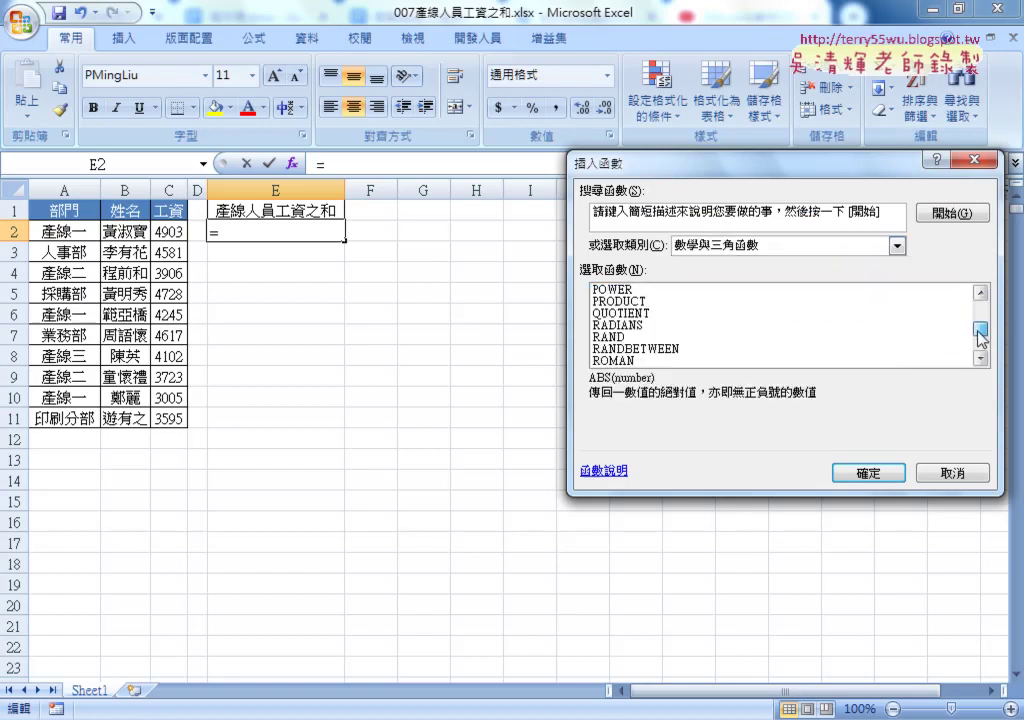
pyautogui.moveTo(981, 336); pyautogui.dragTo(981, 349)
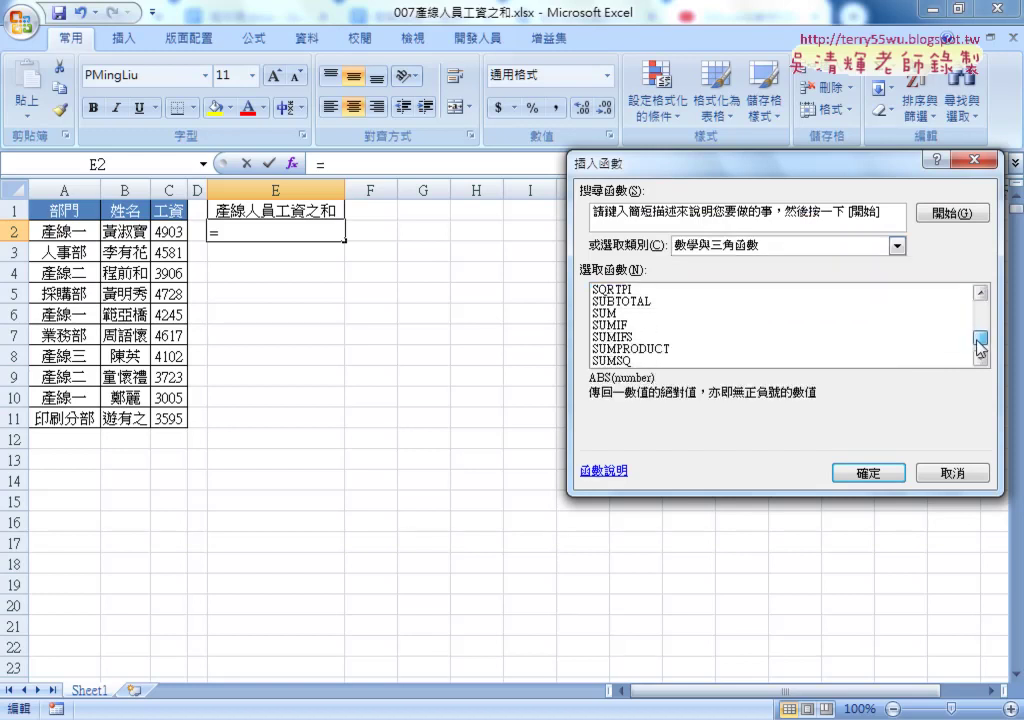
pyautogui.click(645, 326)
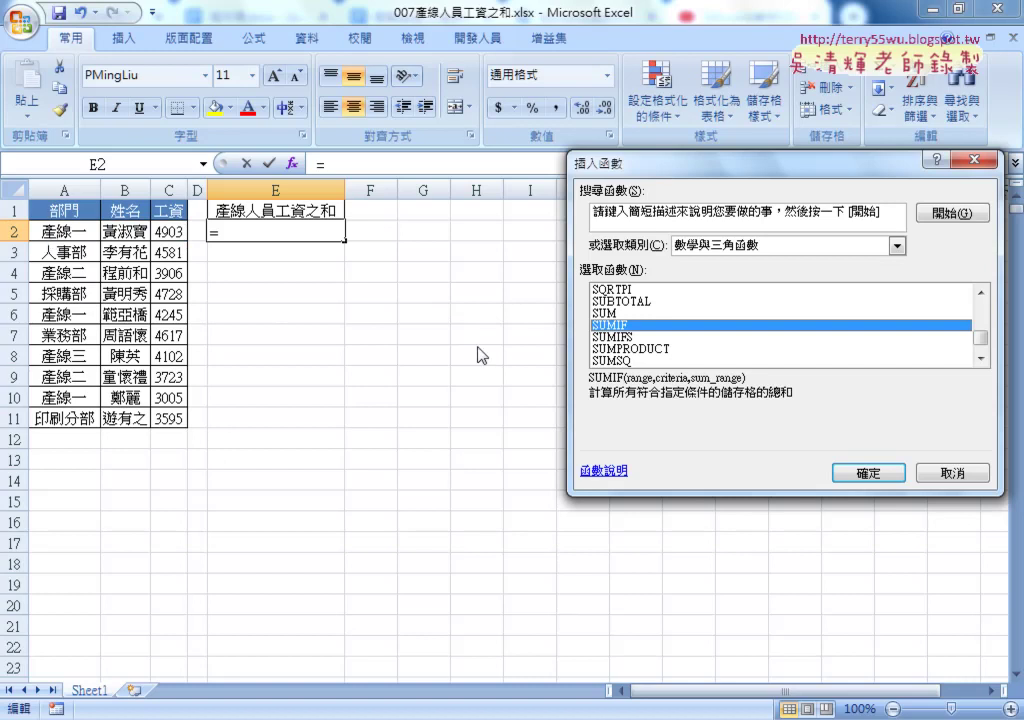
pyautogui.click(866, 472)
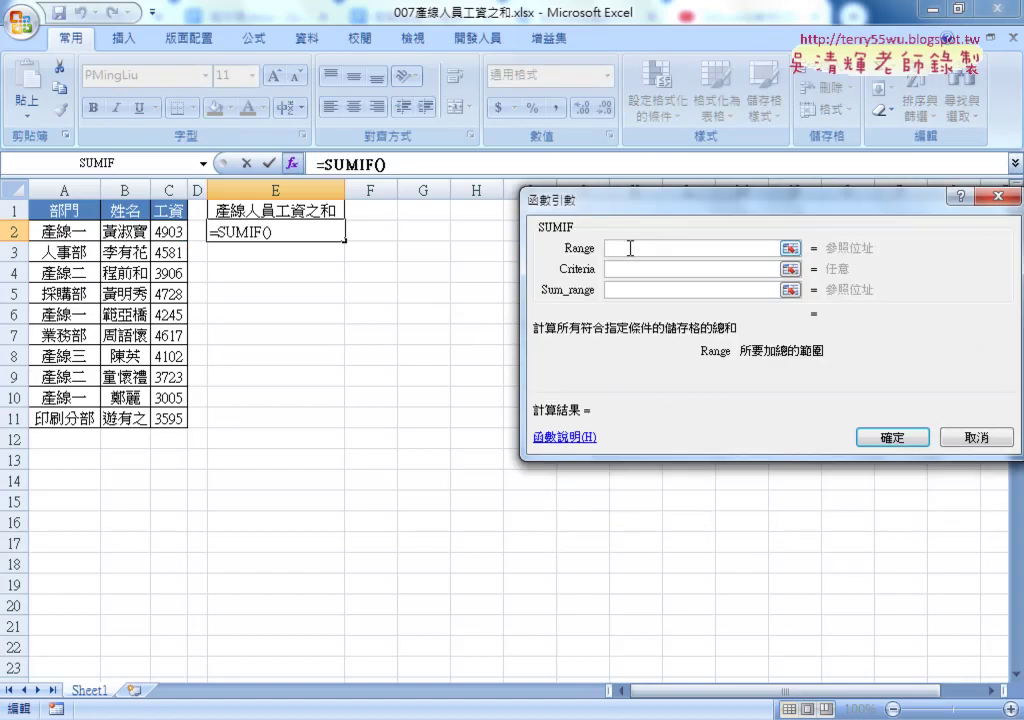
# In the SUMIF arguments, set Range to A2:A11 and Criteria to "產線*"
pyautogui.moveTo(577, 276); pyautogui.dragTo(455, 277)
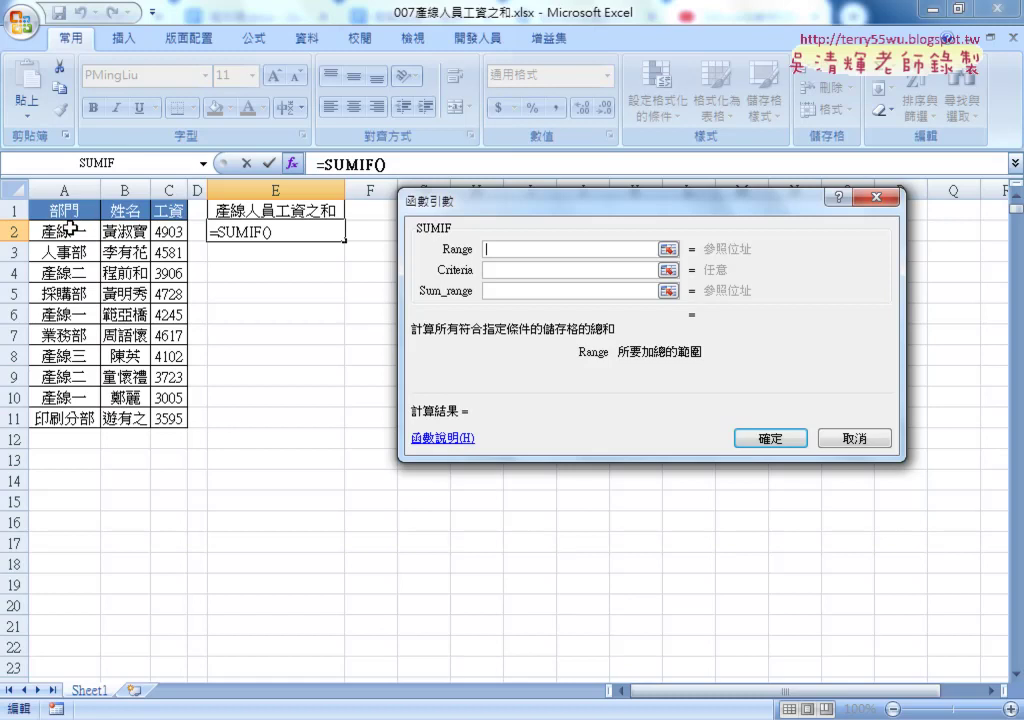
pyautogui.moveTo(75, 231); pyautogui.dragTo(75, 418)
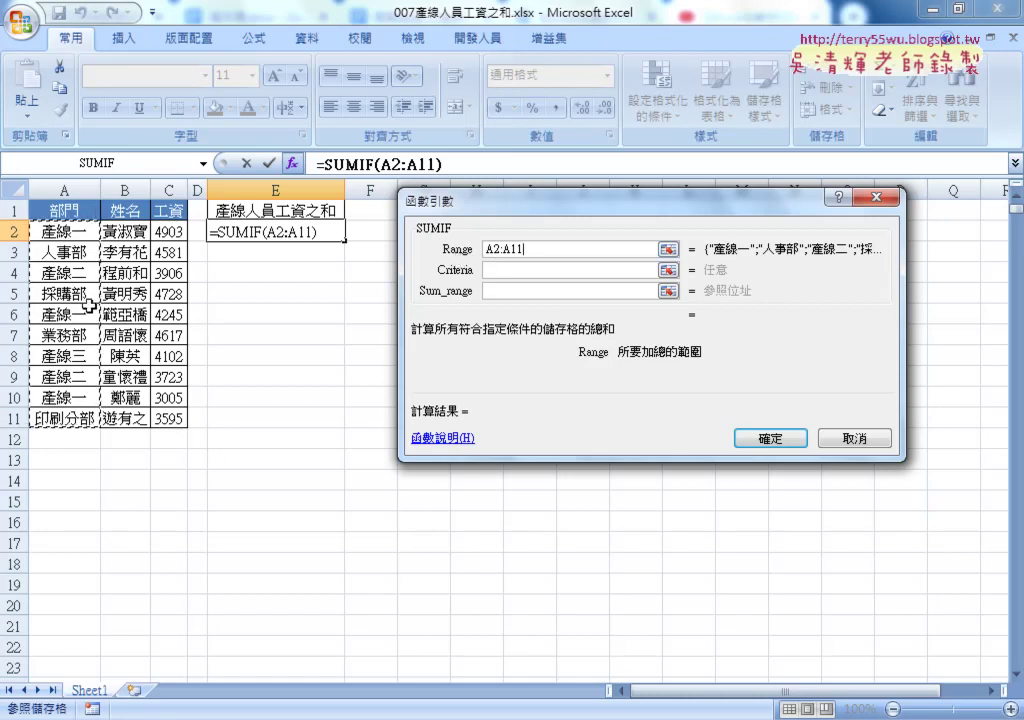
pyautogui.click(494, 270)
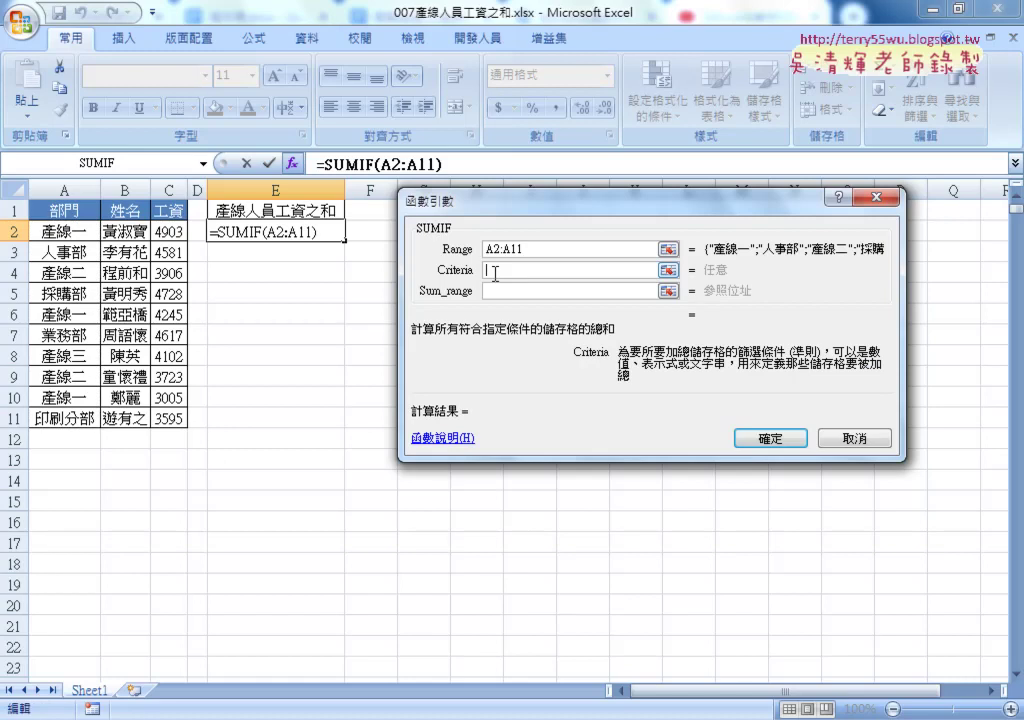
pyautogui.write('ㄔ')
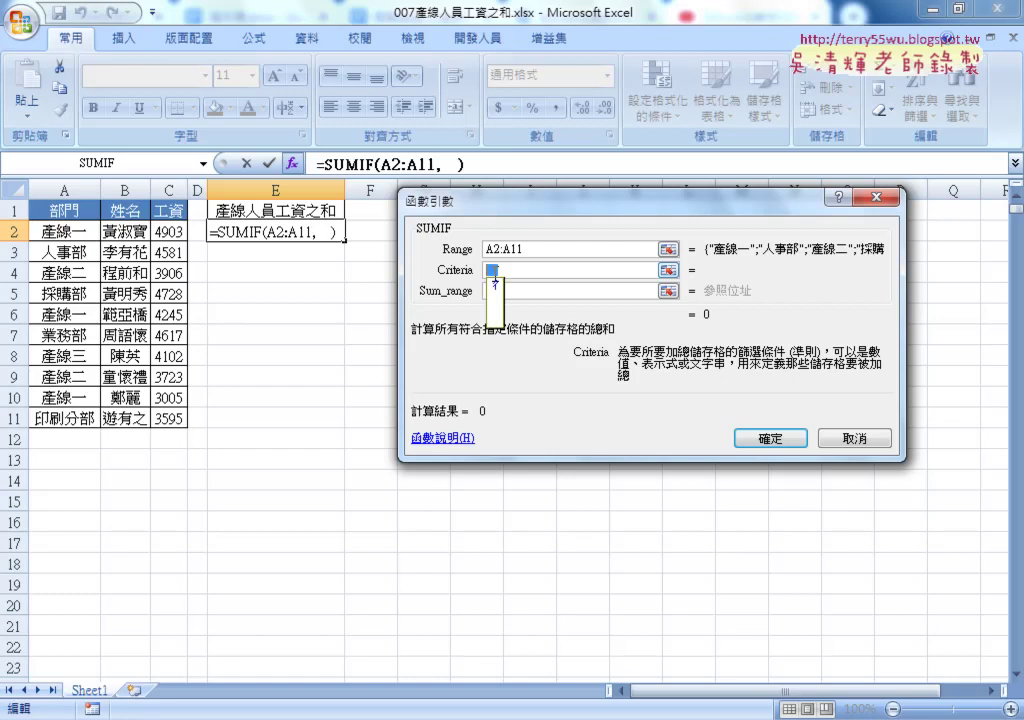
pyautogui.write('產')
pyautogui.write('ㄒㄧ')
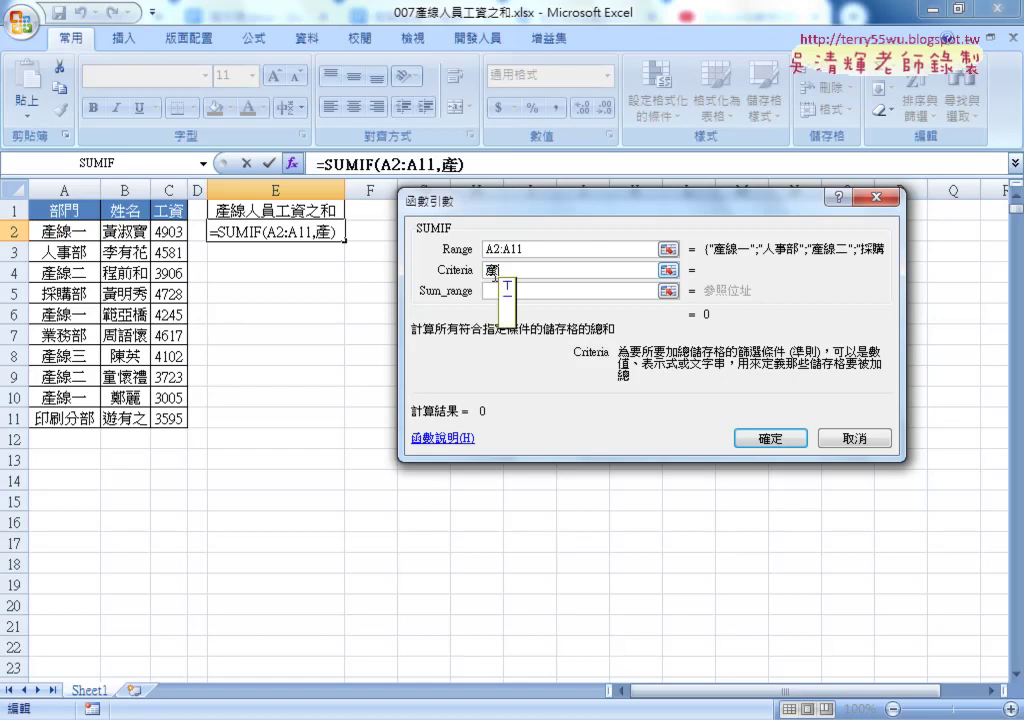
pyautogui.write('線')
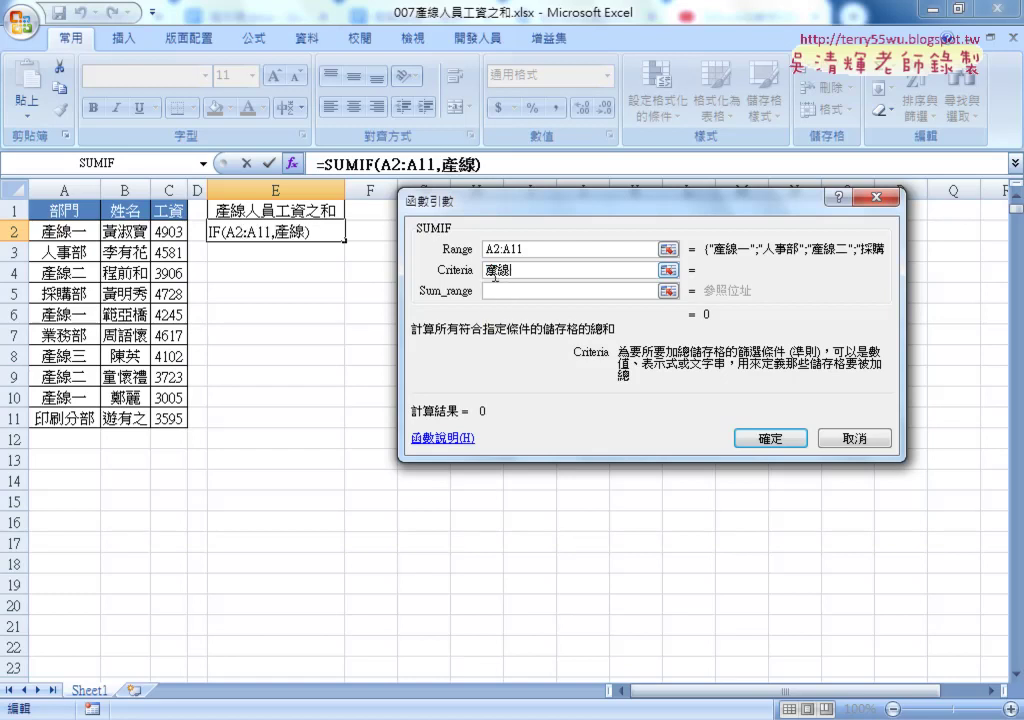
pyautogui.write('*')
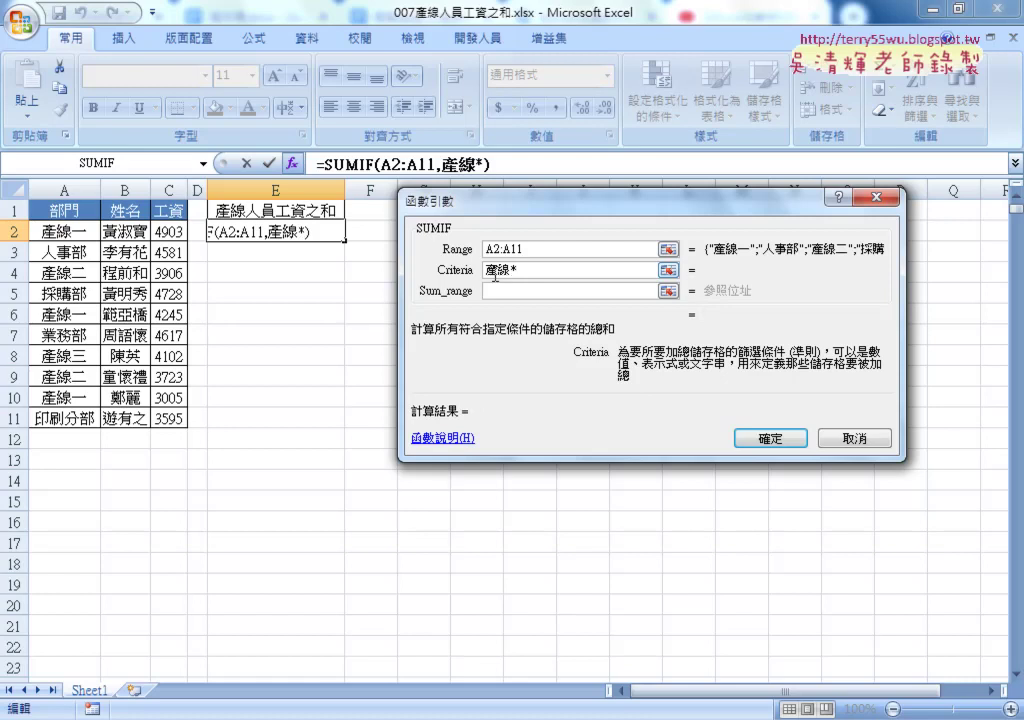
pyautogui.press('Tab')
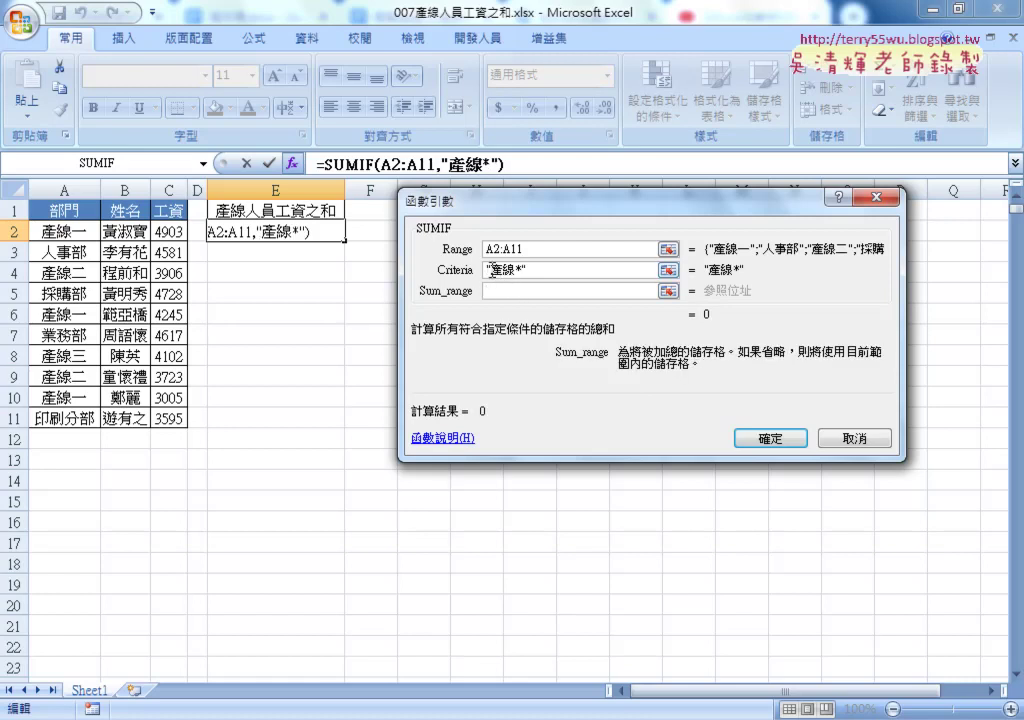
pyautogui.click(492, 270)
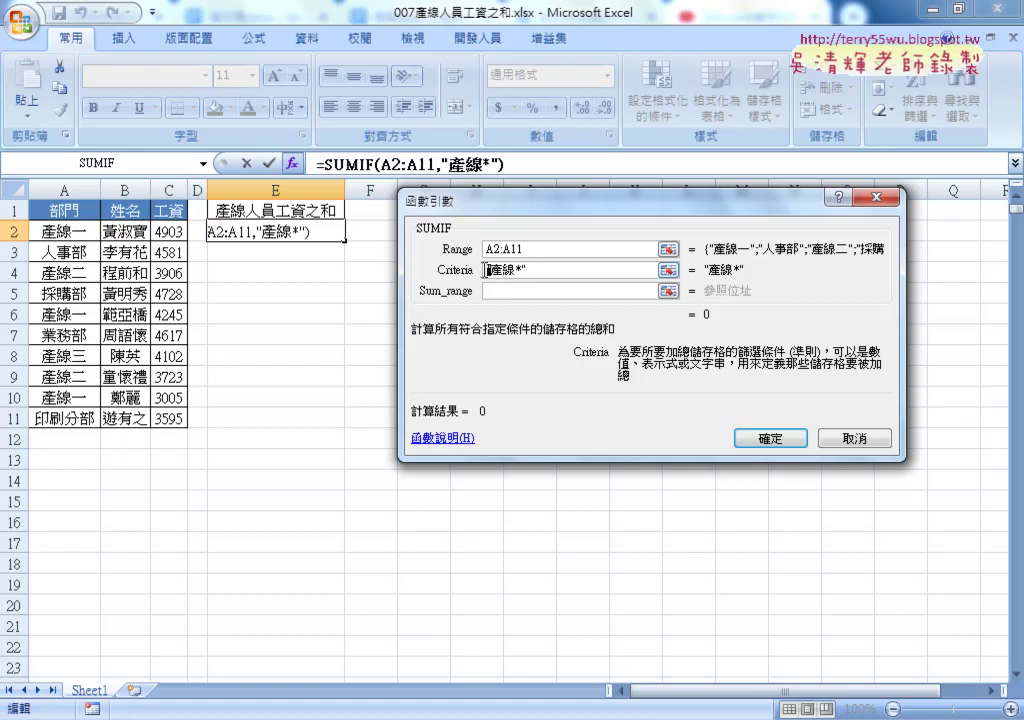
pyautogui.doubleClick(519, 270)
# Set Sum_range to C2:C11 and confirm, so E2 shows 23884
pyautogui.click(513, 290)
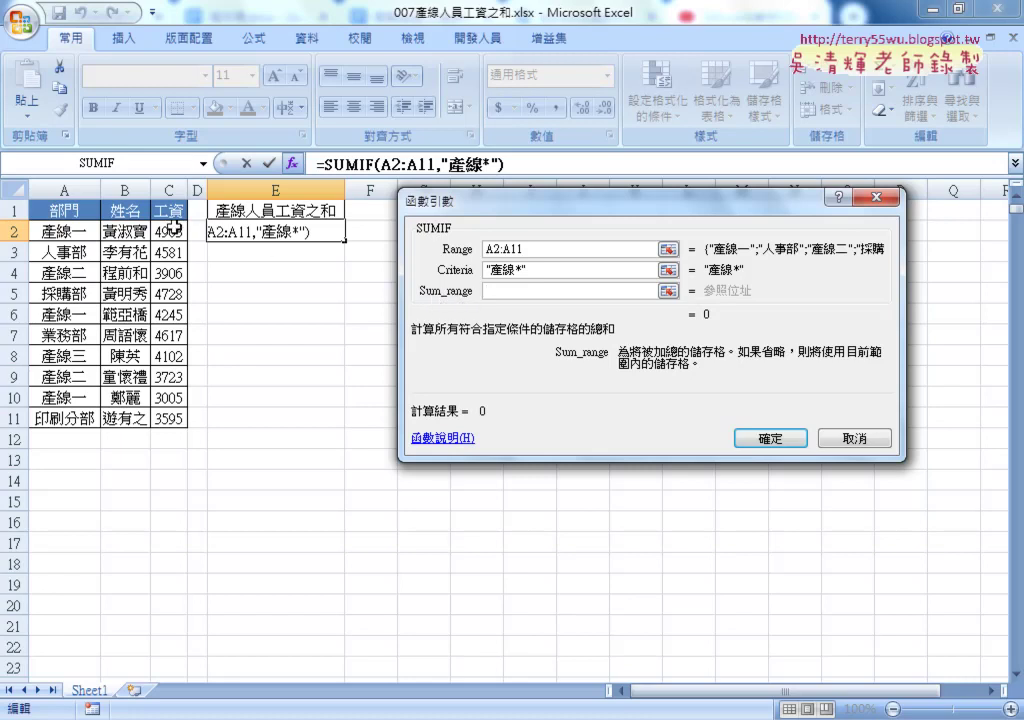
pyautogui.moveTo(173, 227); pyautogui.dragTo(174, 418)
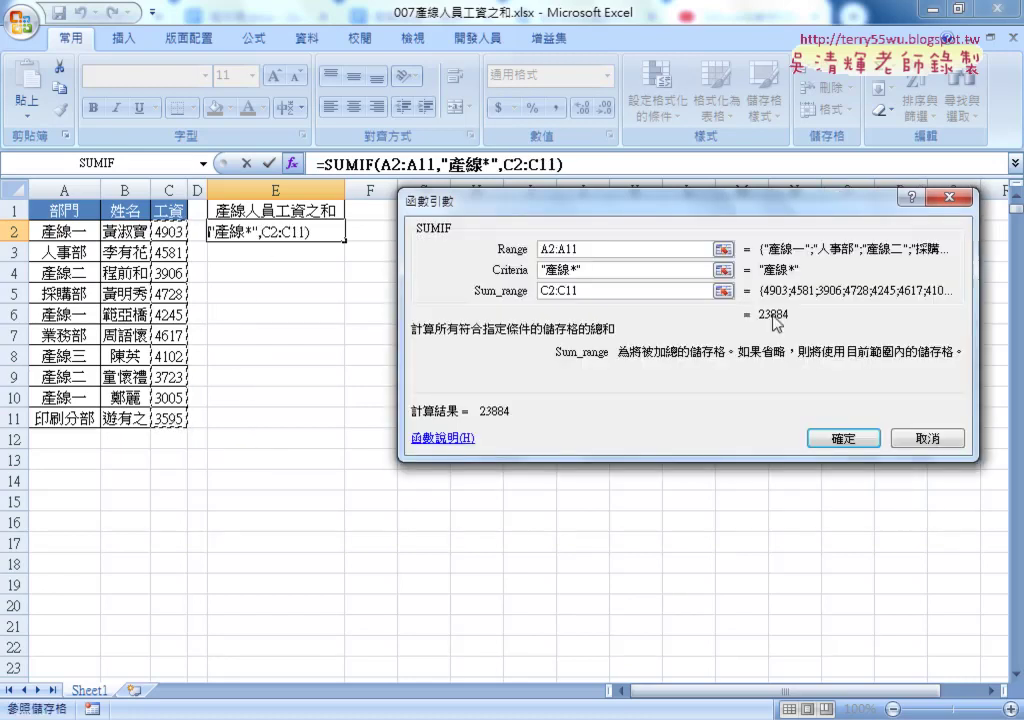
pyautogui.click(845, 438)
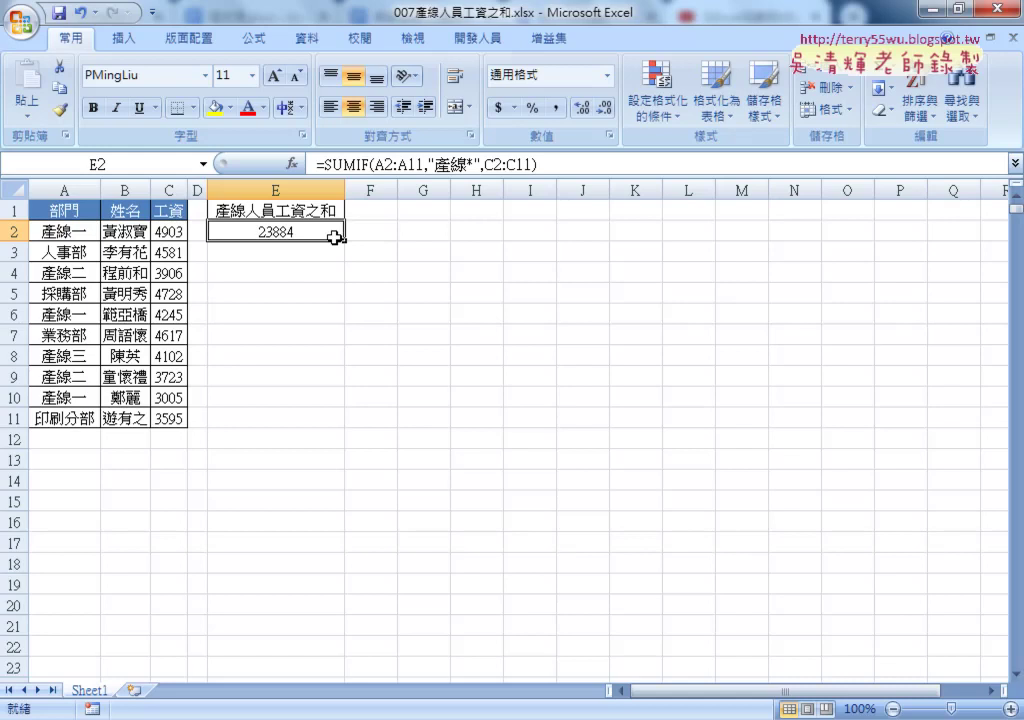
# Keep E2's SUMIF total and make a copy of Sheet1 named VBA
pyautogui.press('Delete')
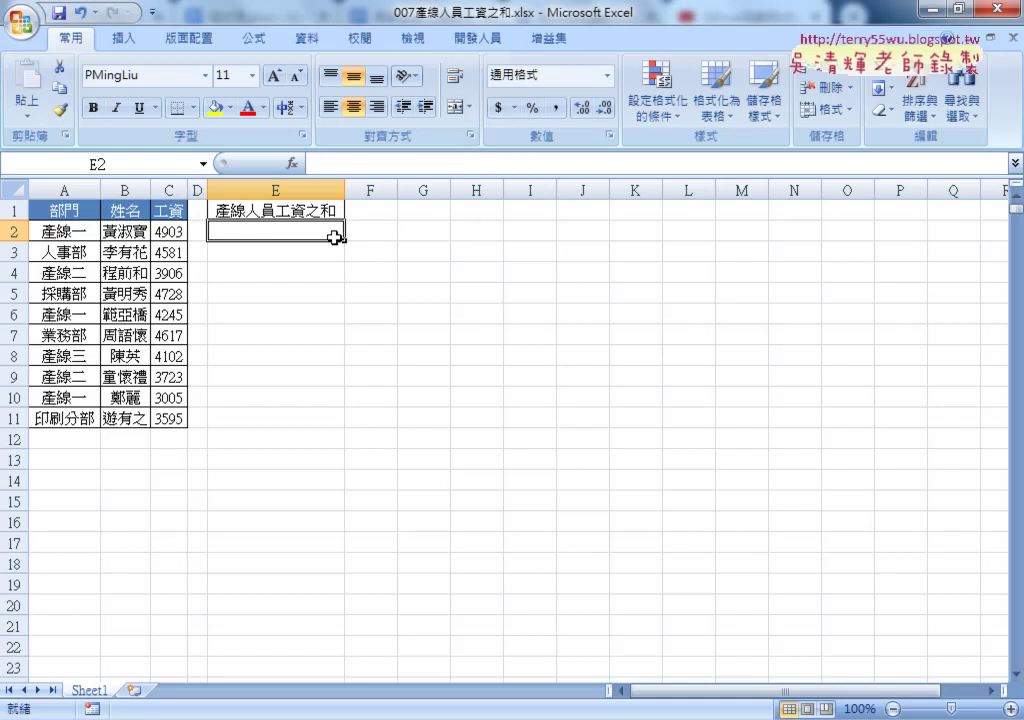
pyautogui.hotkey('ctrl', 'z')
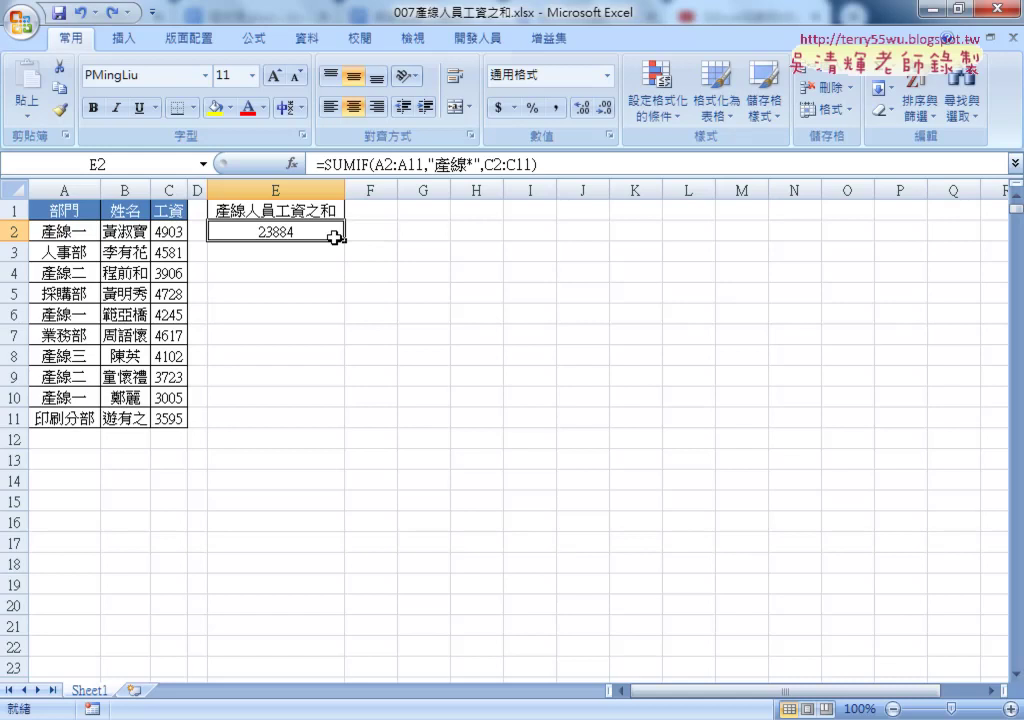
pyautogui.moveTo(90, 690); pyautogui.dragTo(149, 697)
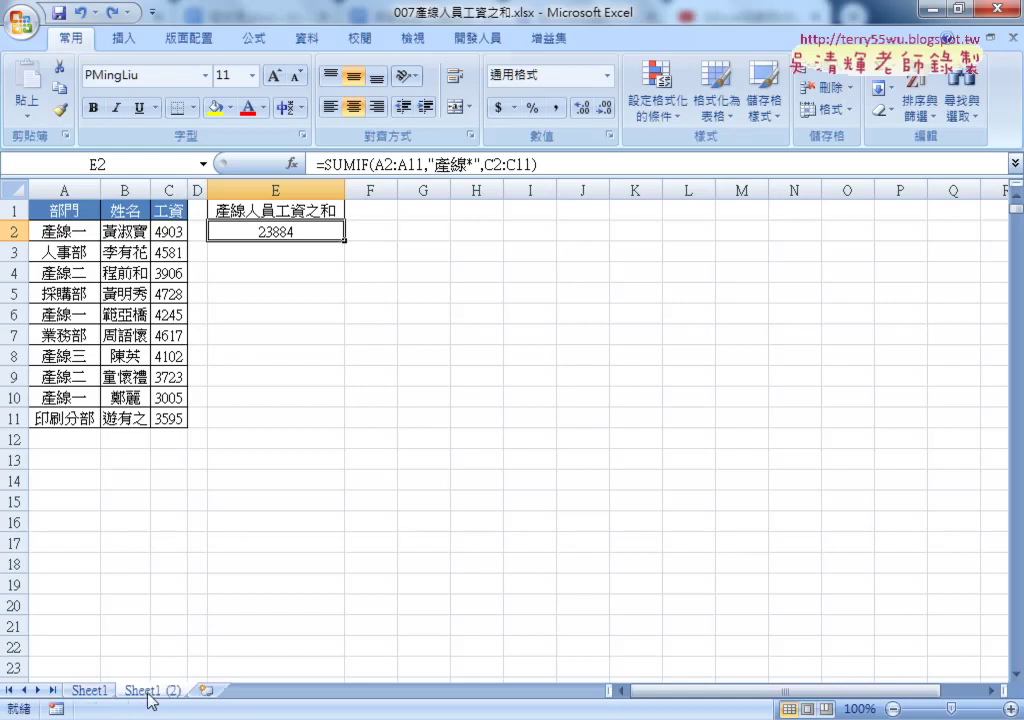
pyautogui.write('VB')
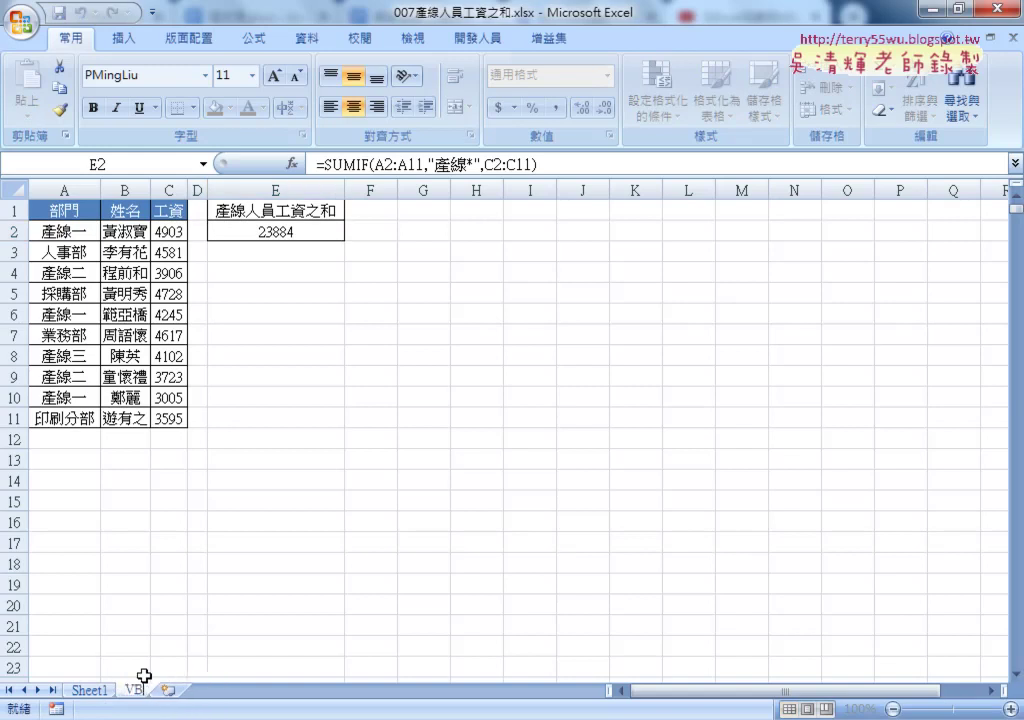
pyautogui.write('A')
pyautogui.press('Return')
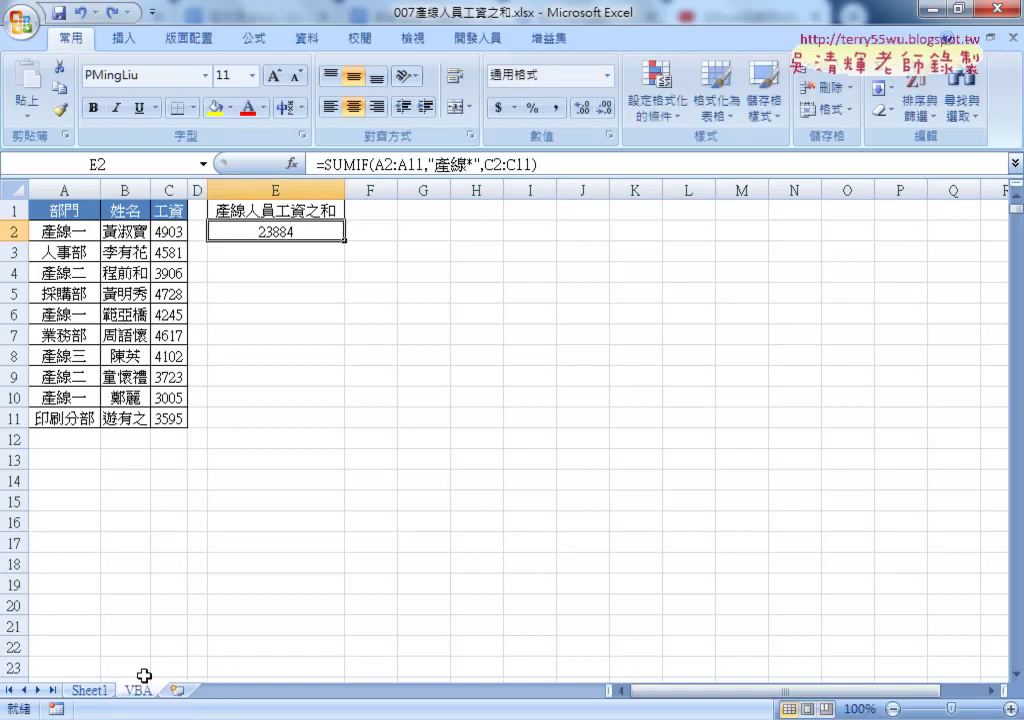
# Back on Sheet1, select cell A5 in the data table with the 插入 ribbon shown
pyautogui.click(95, 691)
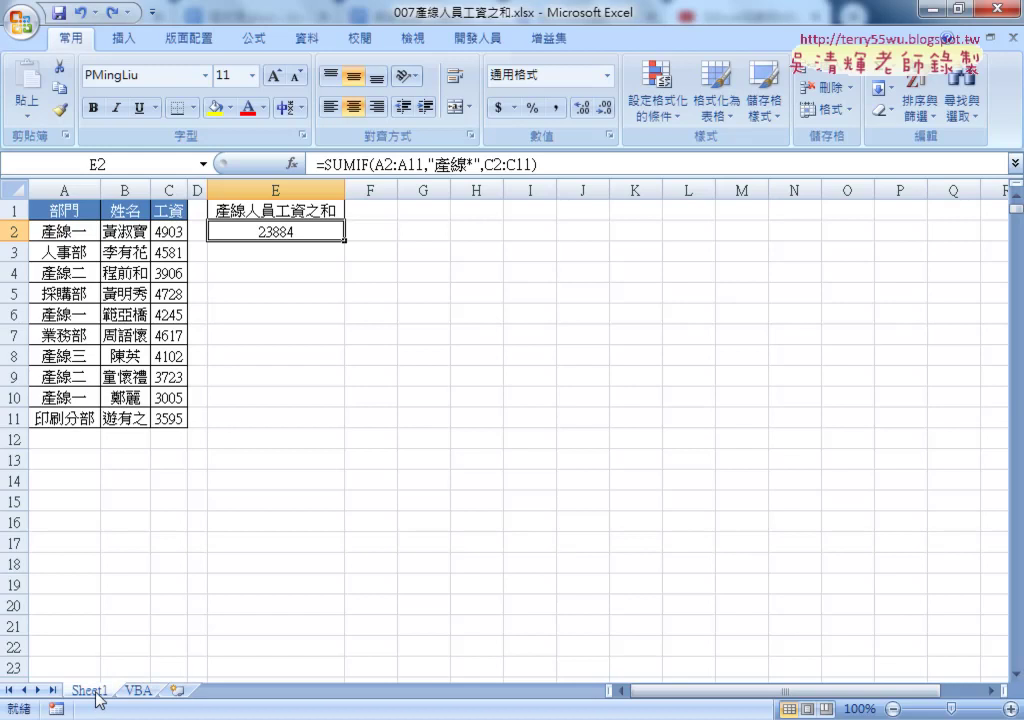
pyautogui.click(104, 298)
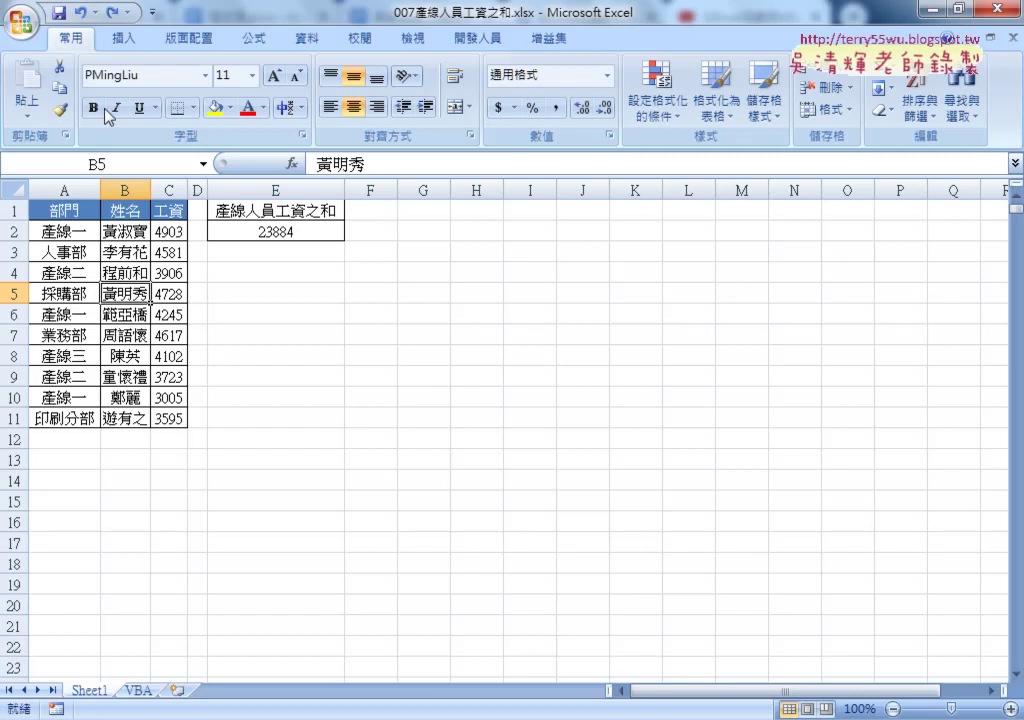
pyautogui.click(121, 40)
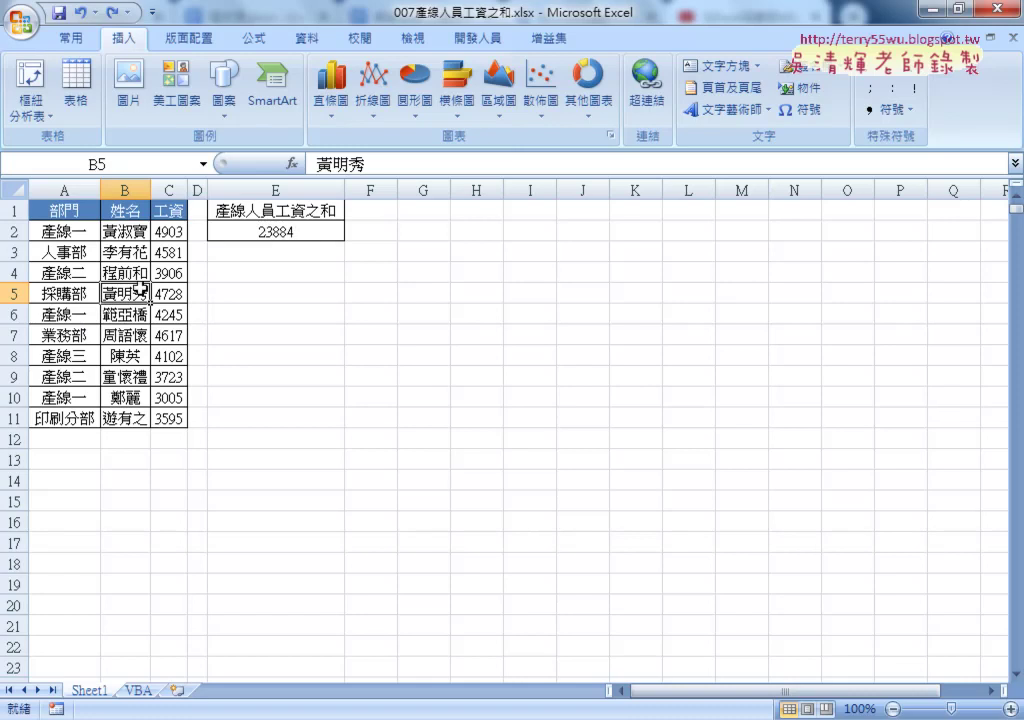
pyautogui.click(78, 294)
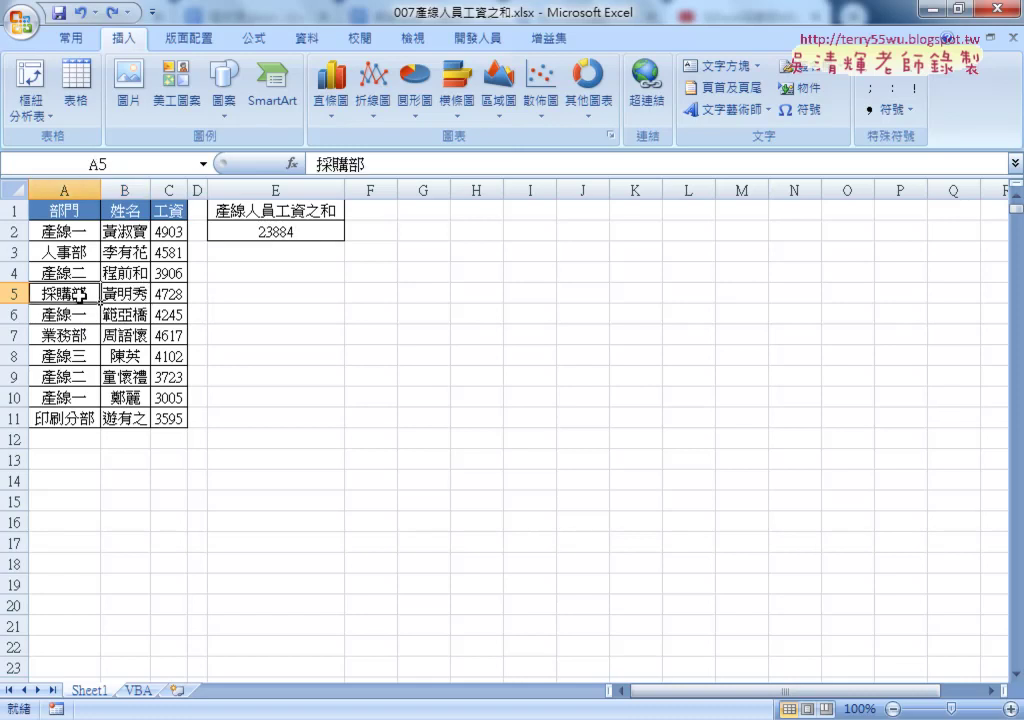
# Insert a PivotTable on a new sheet with 部門 as rows and the sum of 工資 as values
pyautogui.click(30, 85)
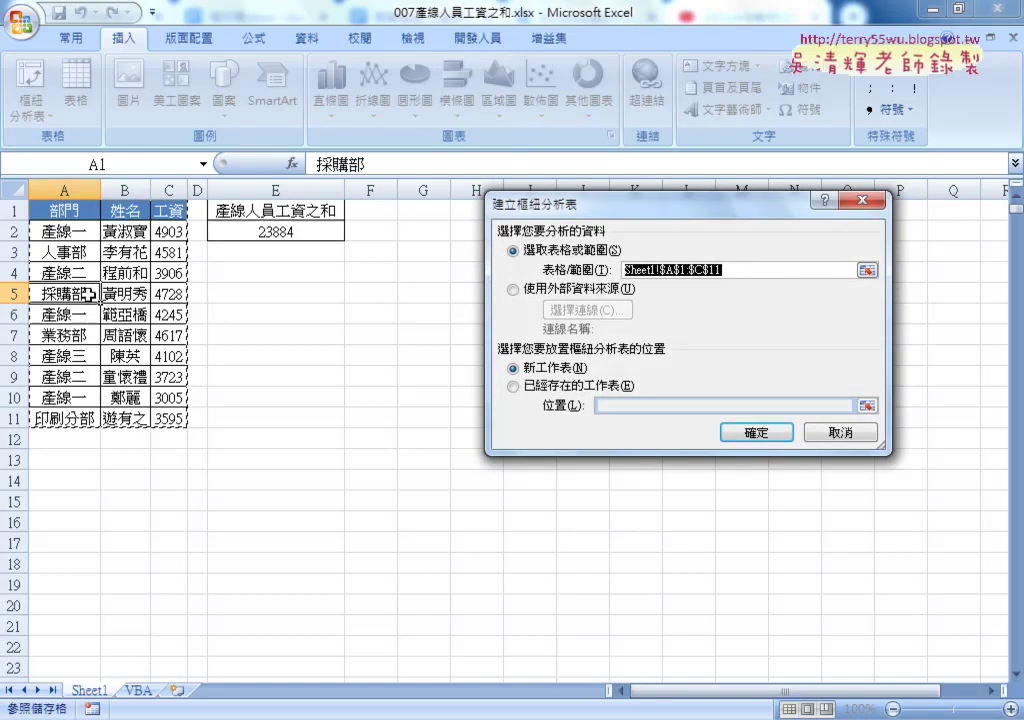
pyautogui.click(748, 433)
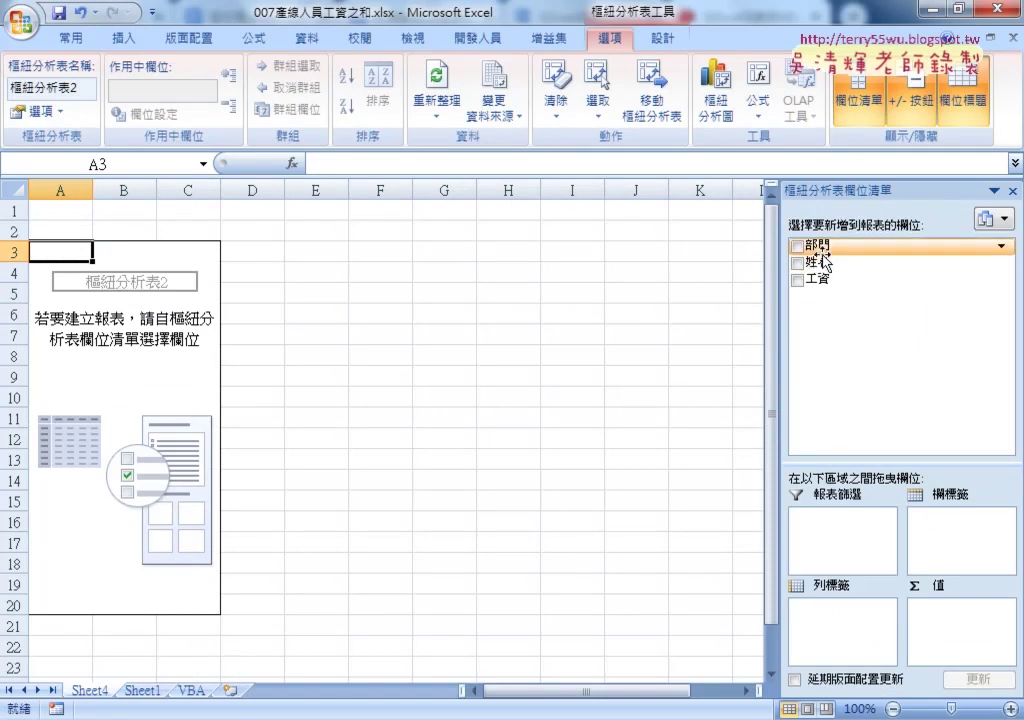
pyautogui.moveTo(816, 245); pyautogui.dragTo(851, 637)
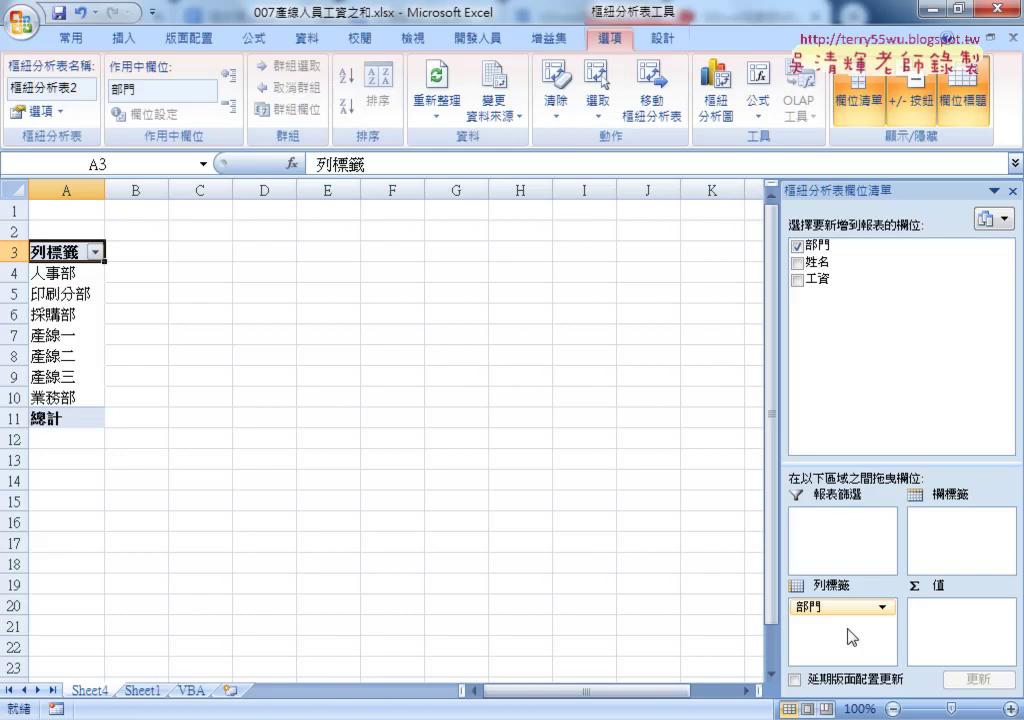
pyautogui.moveTo(812, 279); pyautogui.dragTo(925, 624)
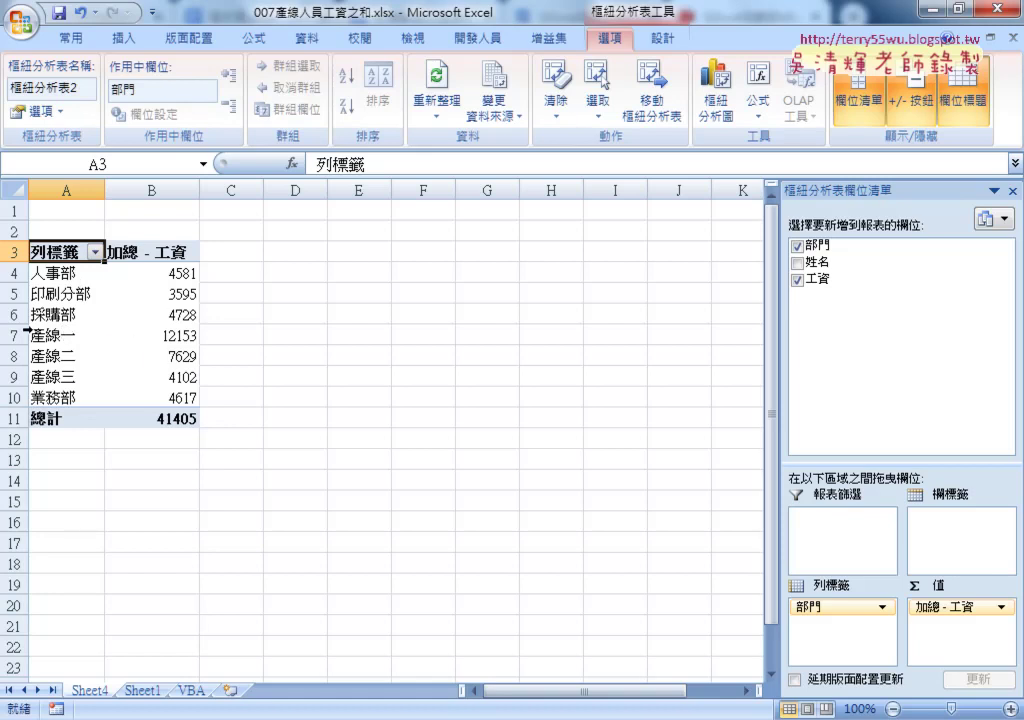
# Look through the 部門 row-label sort and filter options, closing them without changes
pyautogui.click(94, 257)
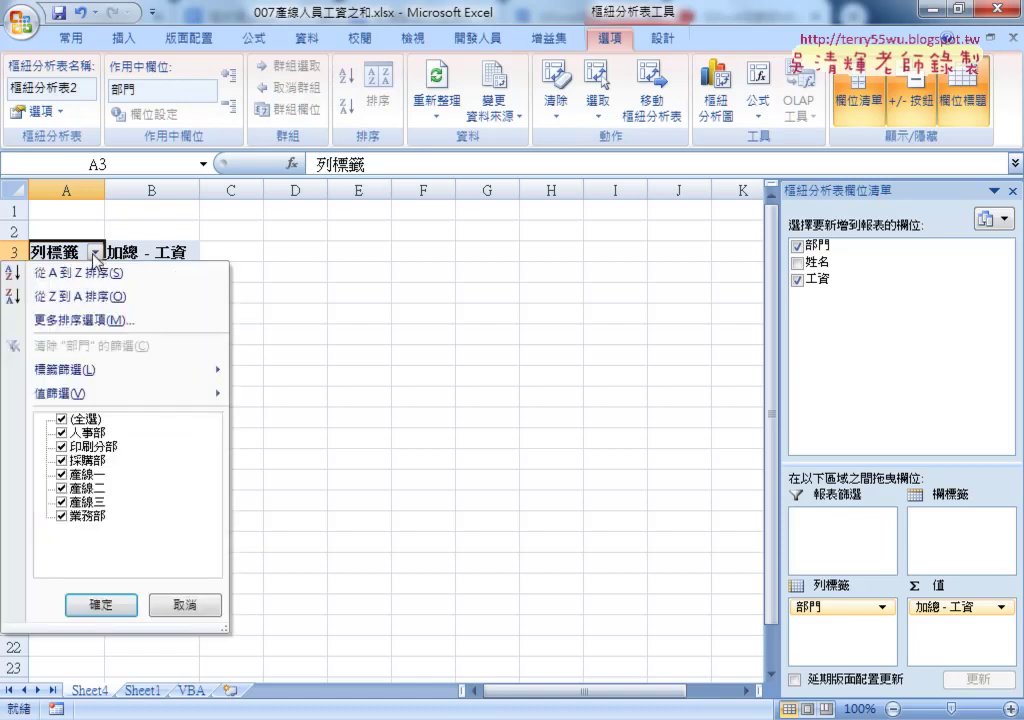
pyautogui.moveTo(72, 394)
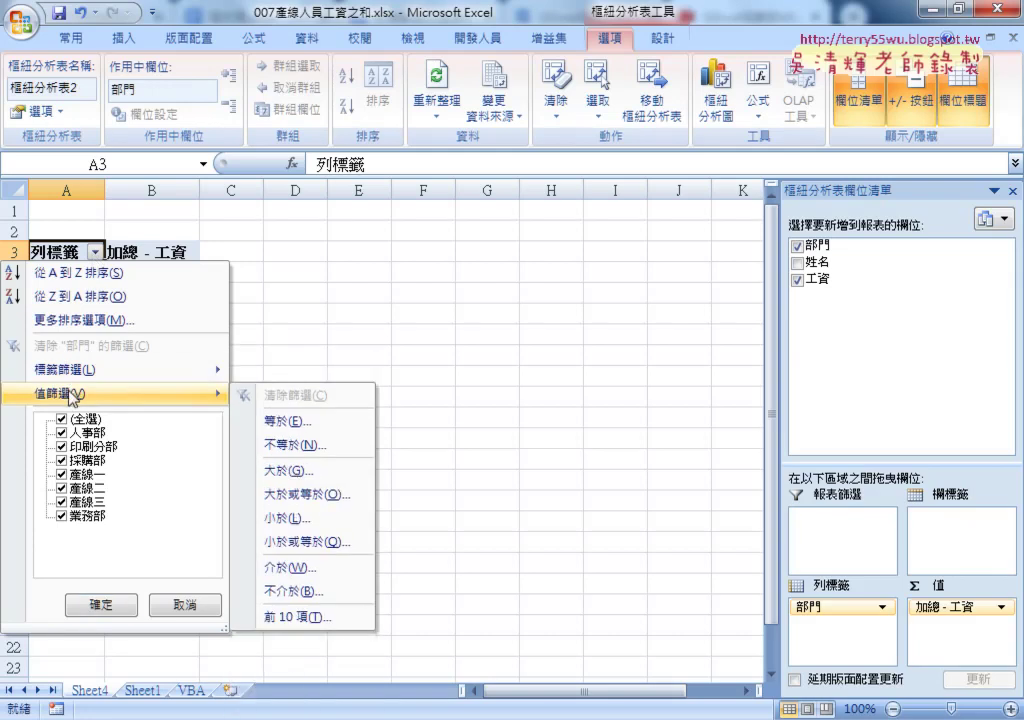
pyautogui.click(66, 257)
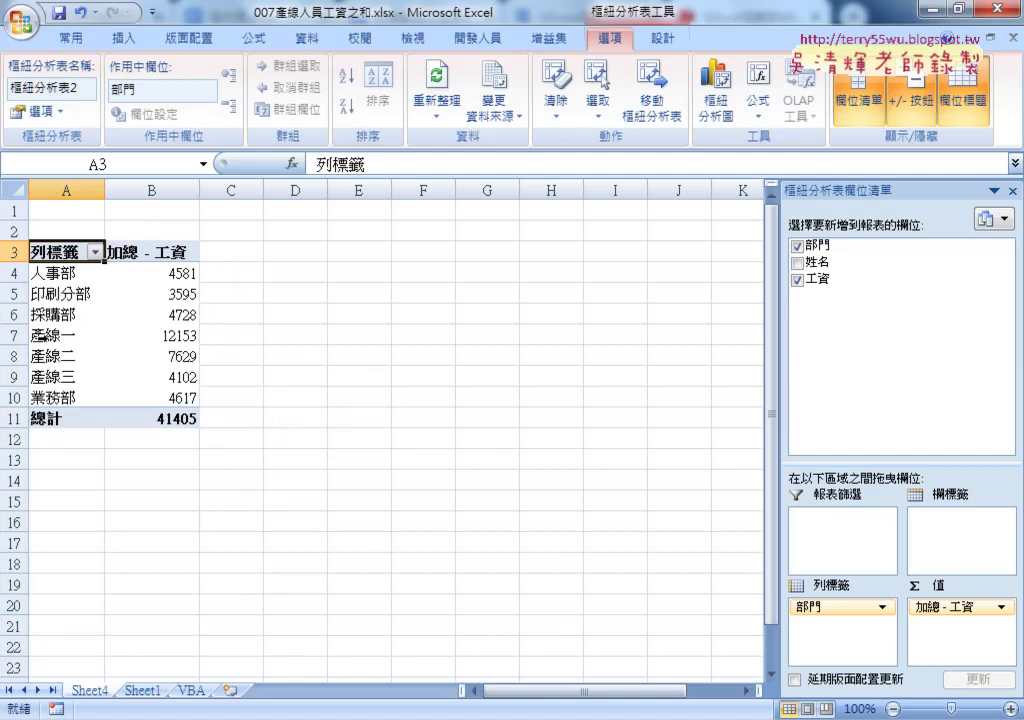
pyautogui.click(95, 252)
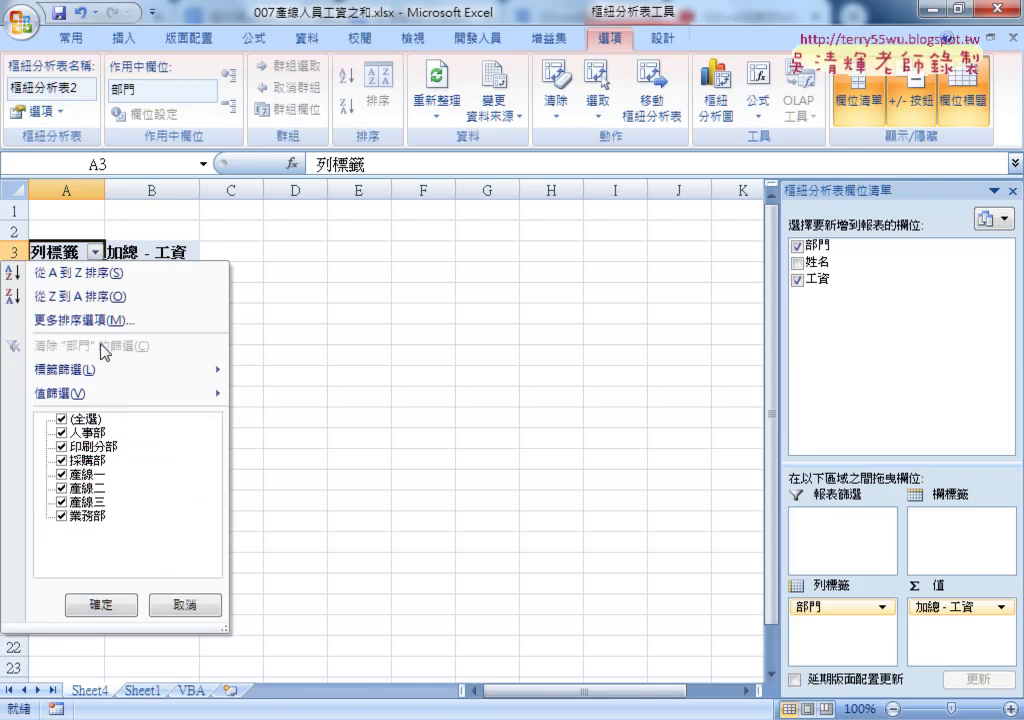
pyautogui.moveTo(110, 398)
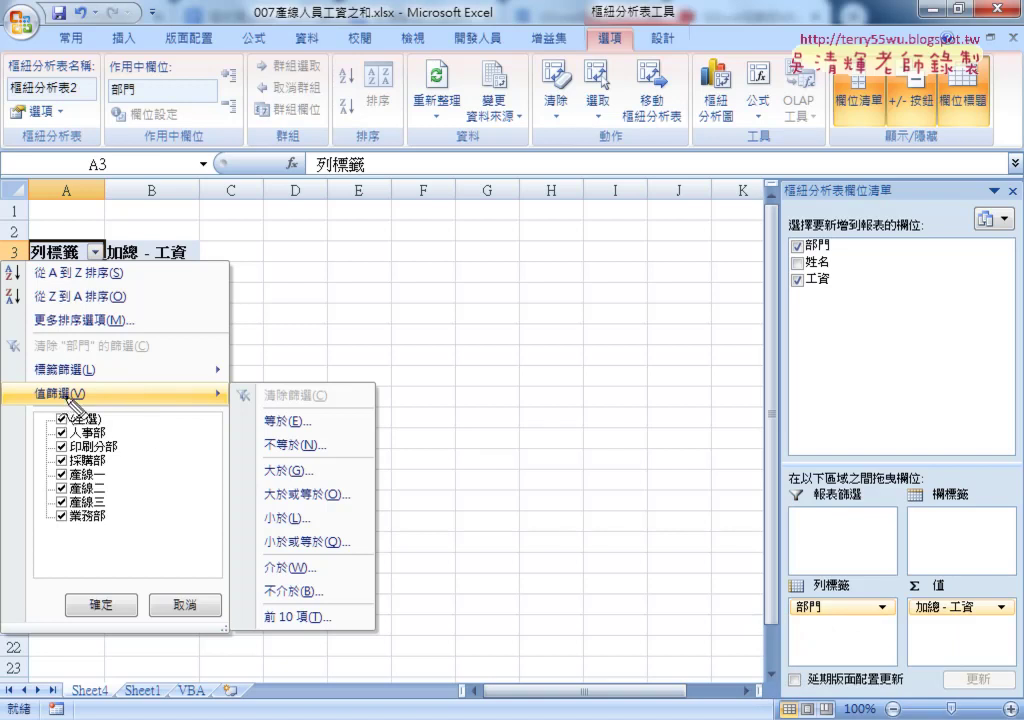
pyautogui.moveTo(55, 365); pyautogui.dragTo(60, 376)
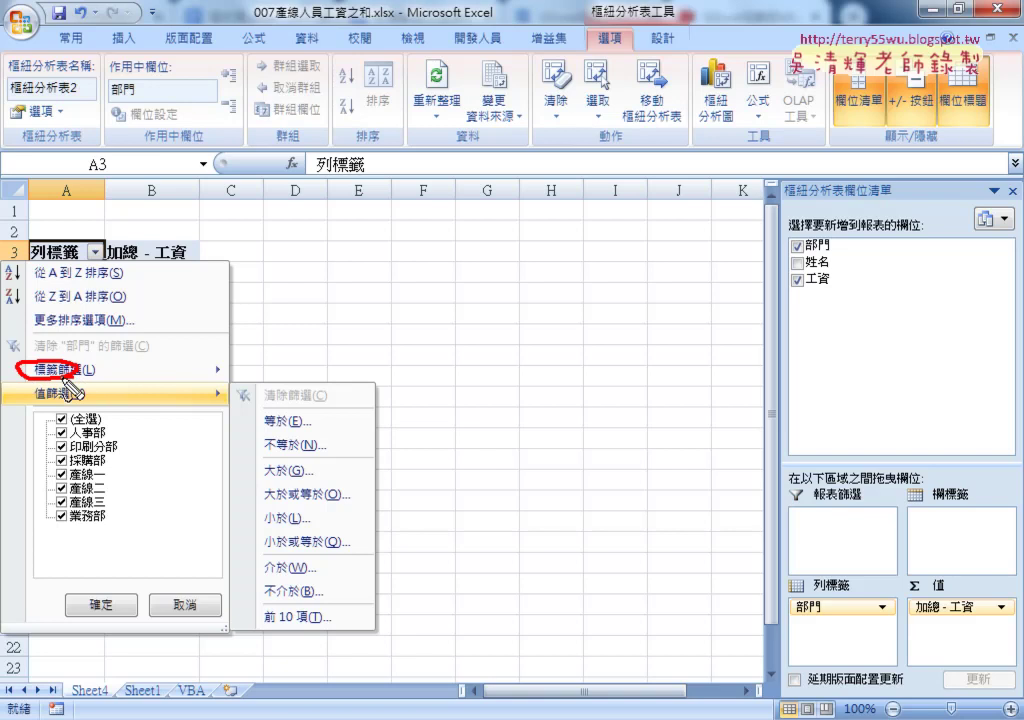
pyautogui.press('Escape')
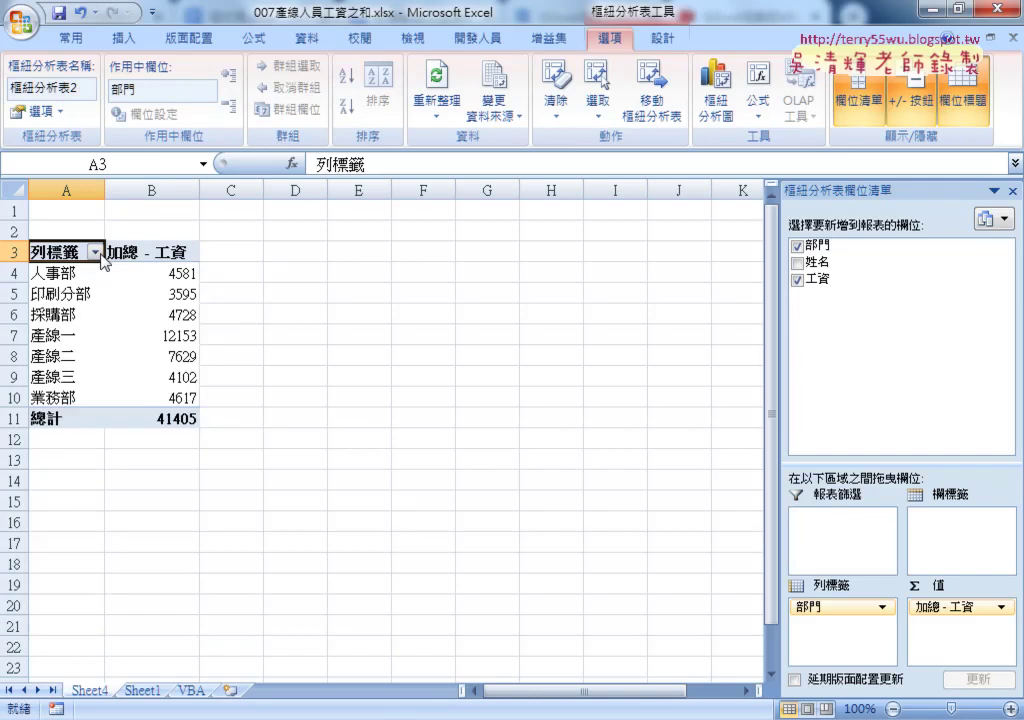
# Apply an Ends With "產線" label filter to 部門
pyautogui.click(94, 252)
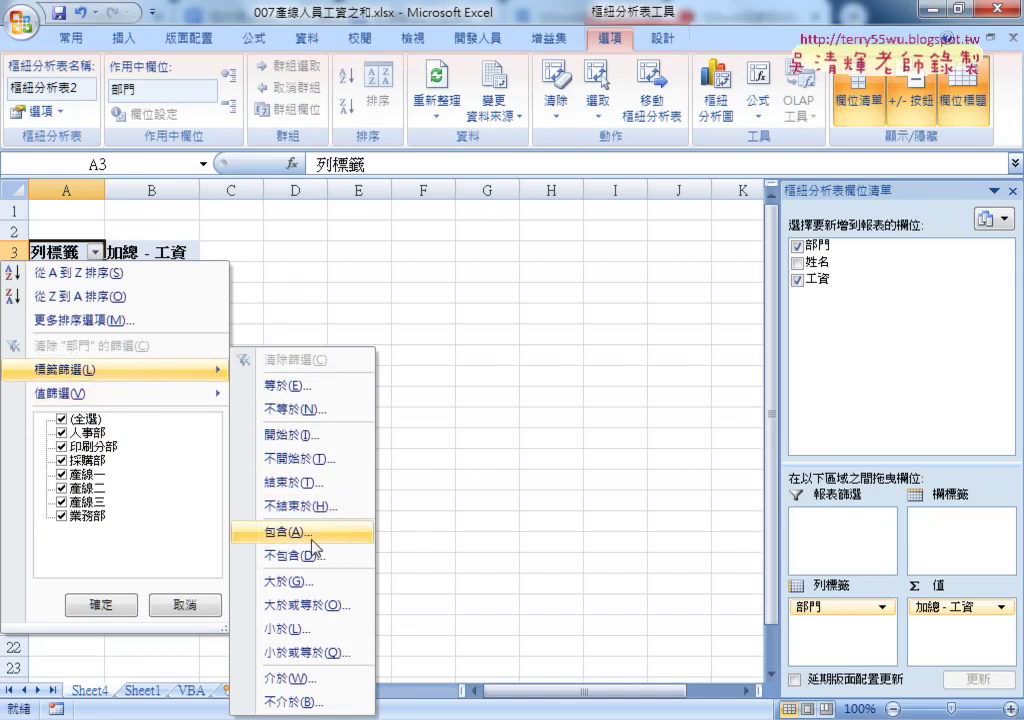
pyautogui.click(313, 487)
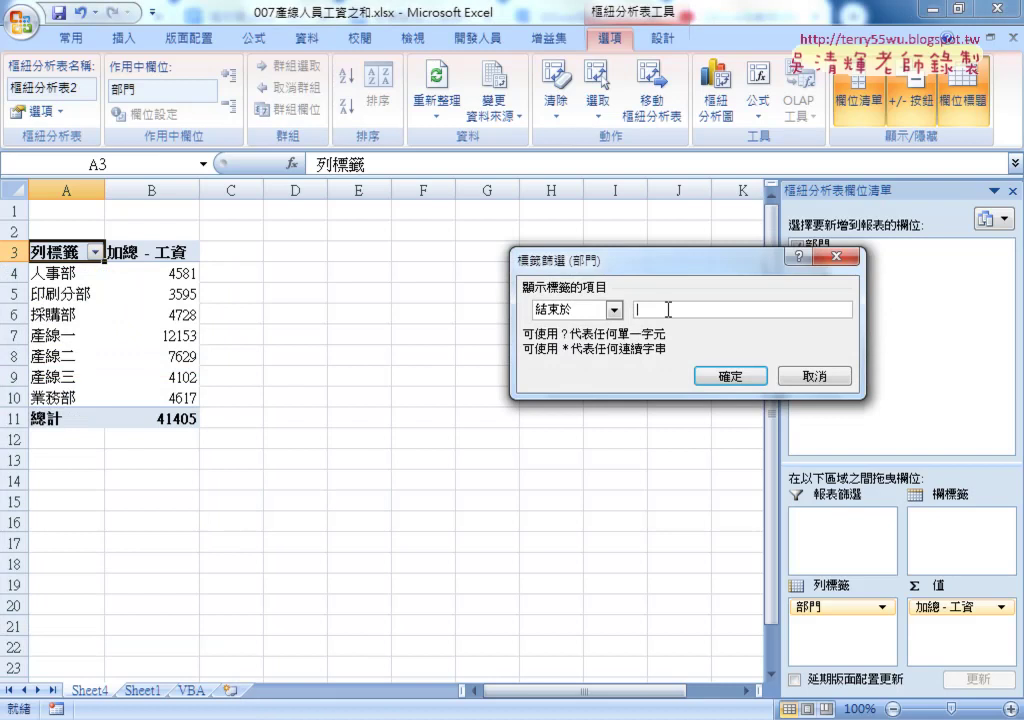
pyautogui.write('ㄅ')
pyautogui.write('產')
pyautogui.write('線')
pyautogui.click(733, 381)
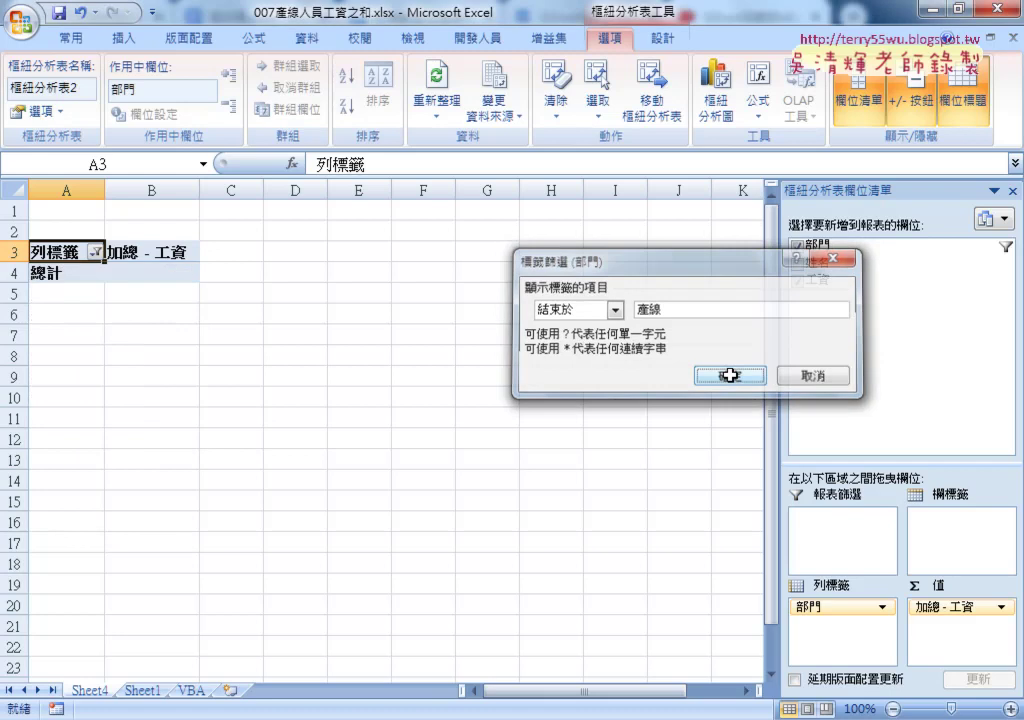
# Empty the Ends With filter text so all departments show again
pyautogui.click(94, 253)
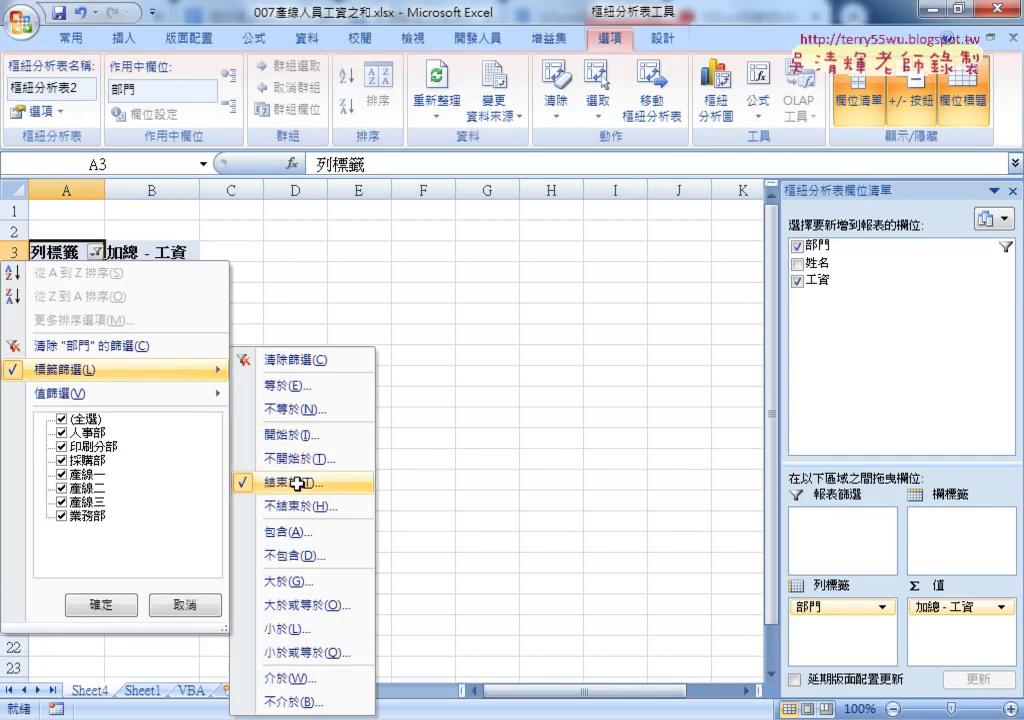
pyautogui.click(300, 482)
pyautogui.rightClick(742, 312)
pyautogui.click(780, 328)
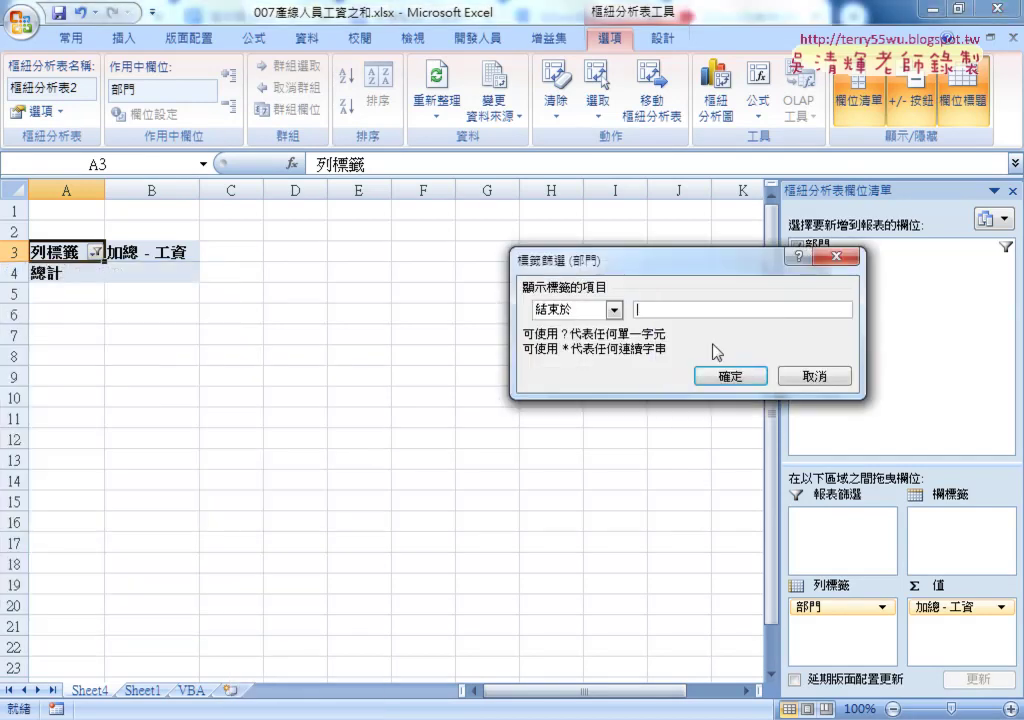
pyautogui.click(728, 374)
# Apply a Begins With "產線" label filter, leaving 產線一, 產線二 and 產線三 totalling 23884
pyautogui.click(95, 252)
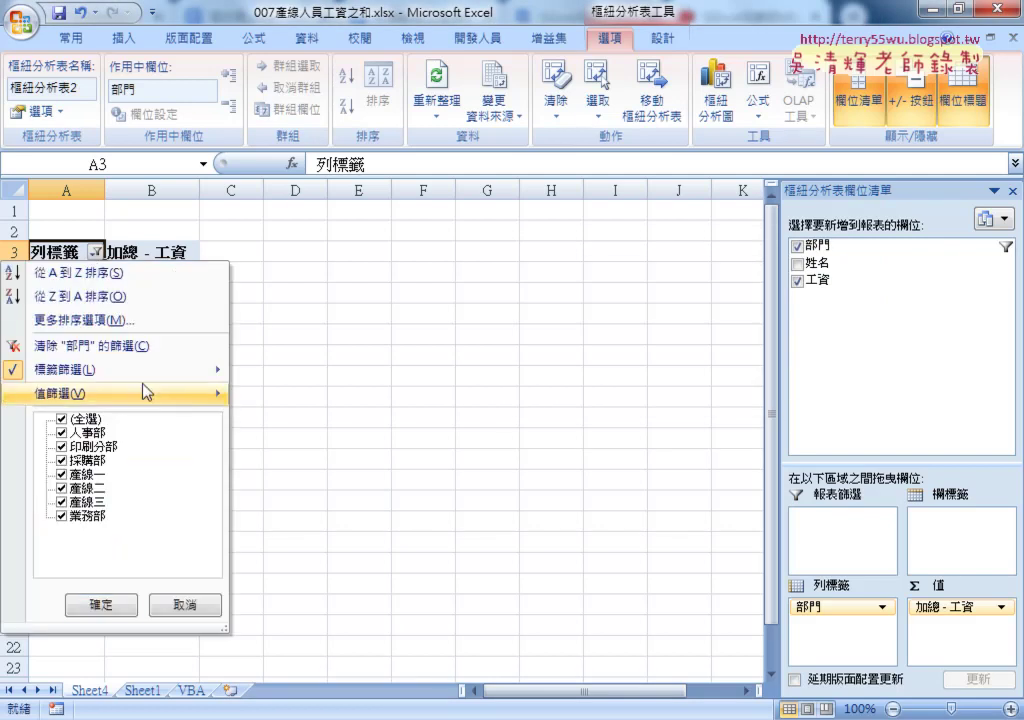
pyautogui.moveTo(200, 369)
pyautogui.click(290, 435)
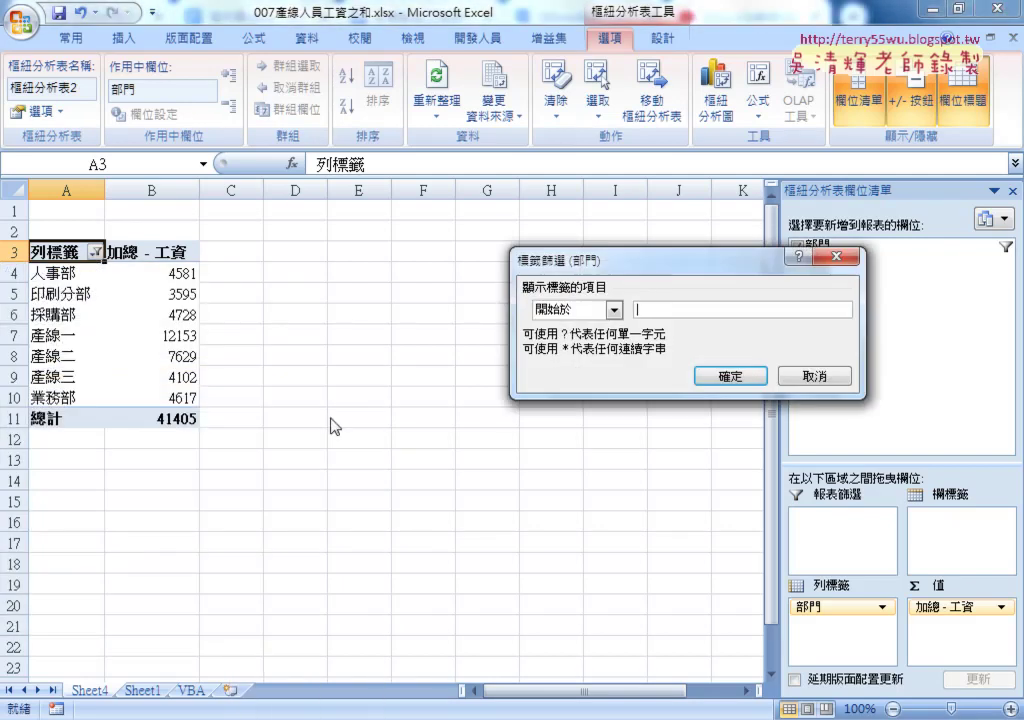
pyautogui.rightClick(636, 311)
pyautogui.click(670, 367)
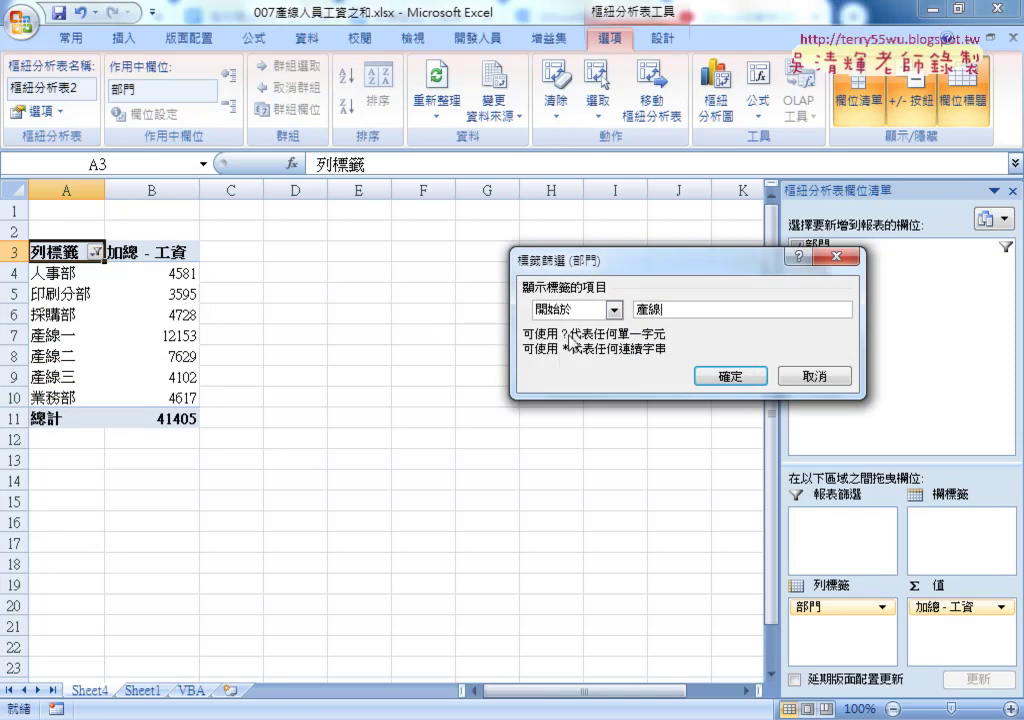
pyautogui.click(729, 374)
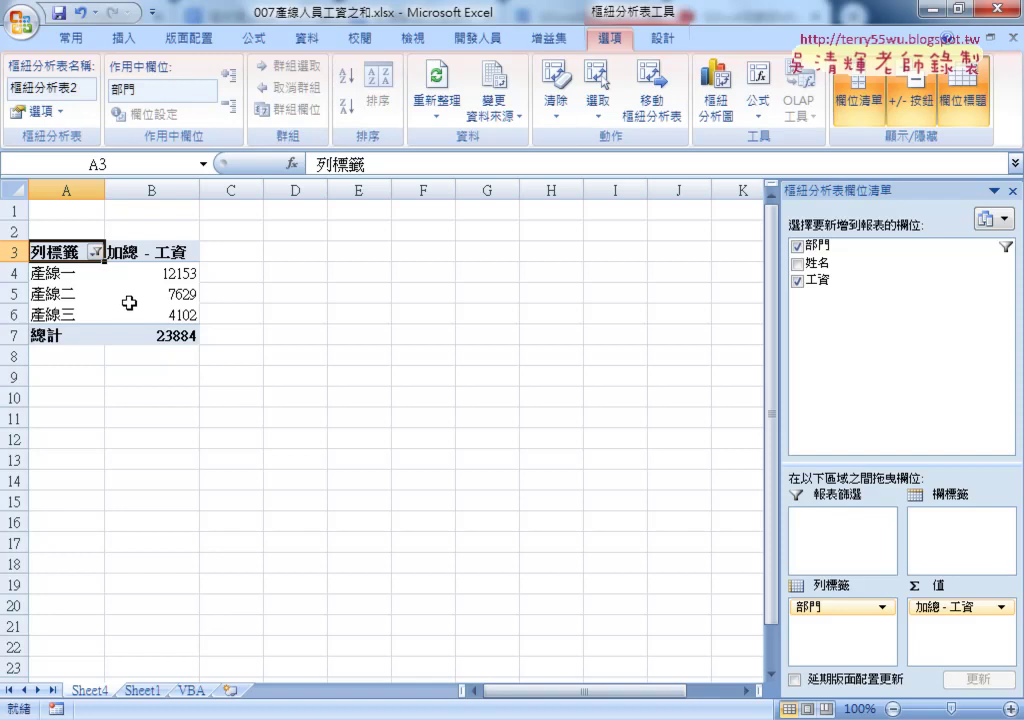
pyautogui.click(182, 335)
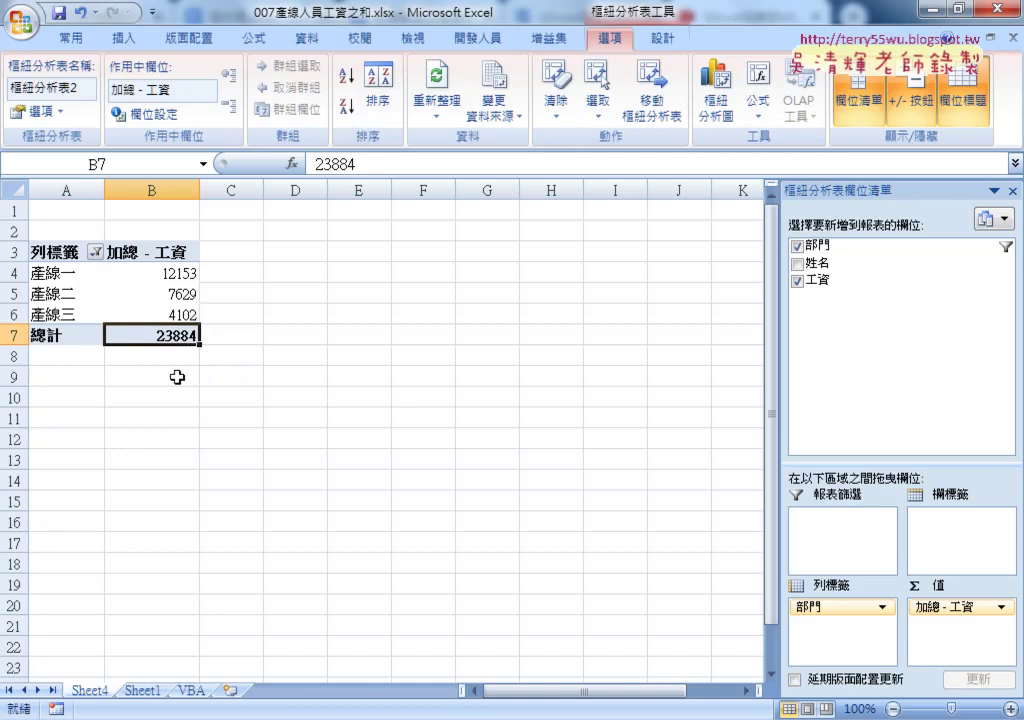
# Compare Sheet1's SUMIF result with the Sheet4 pivot, then clear E2 on the VBA sheet
pyautogui.click(143, 692)
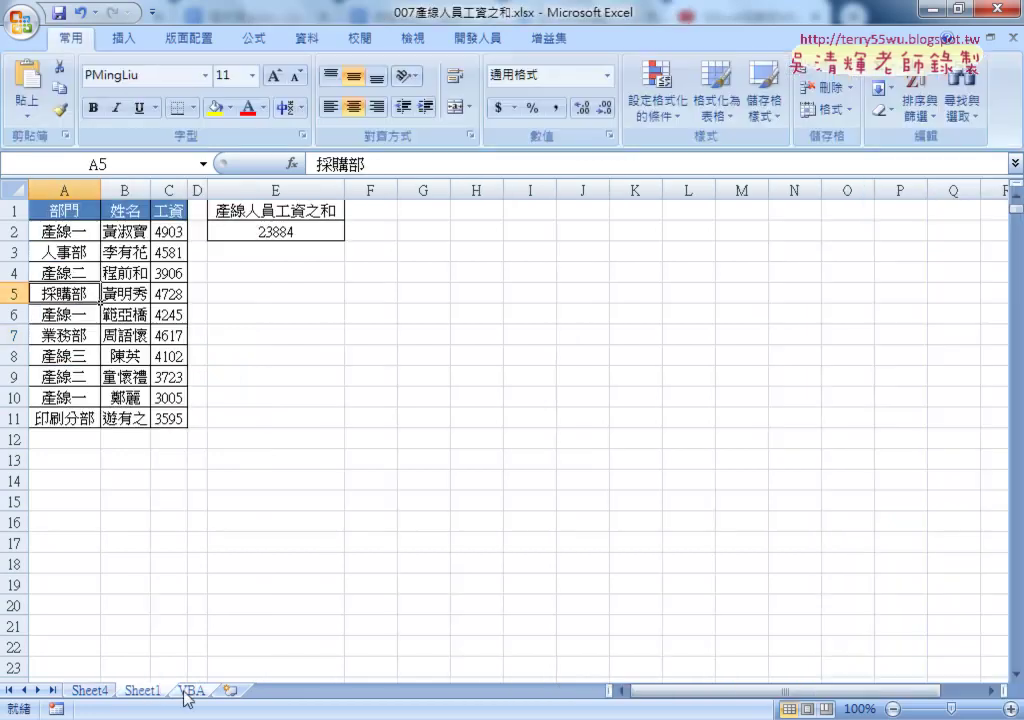
pyautogui.click(266, 231)
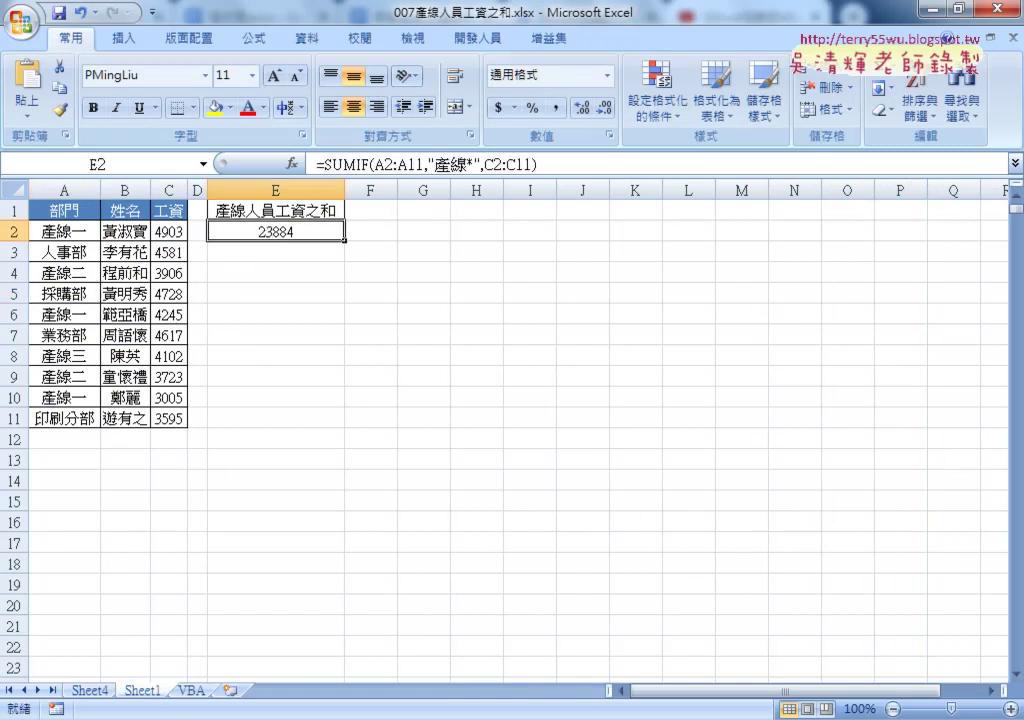
pyautogui.click(89, 691)
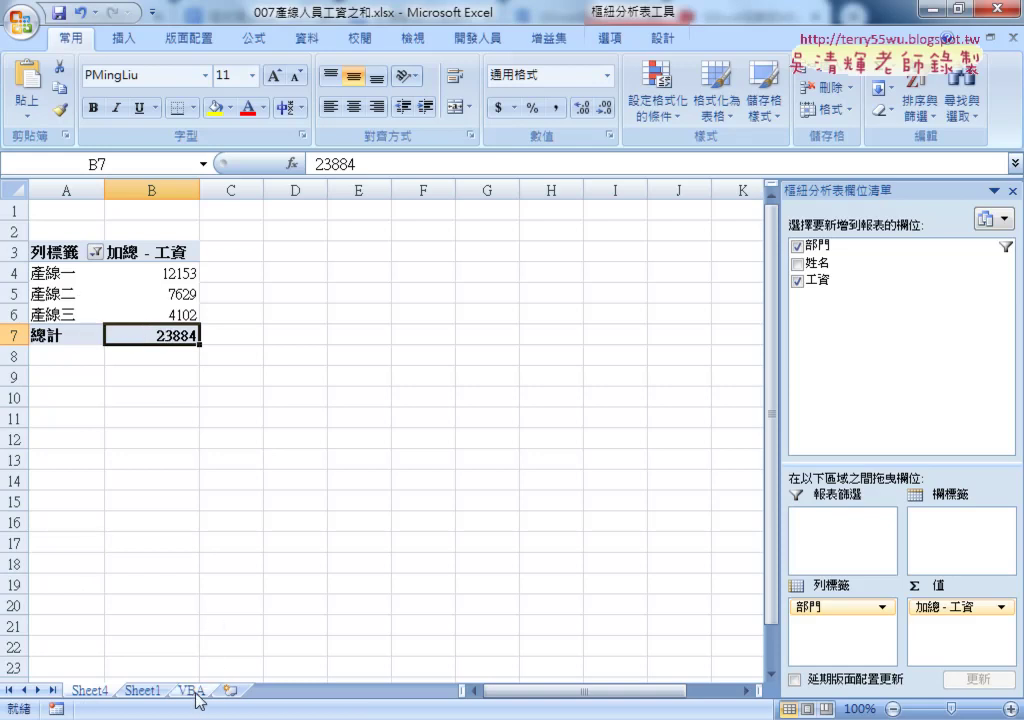
pyautogui.hotkey('ctrl', 'pagedown')
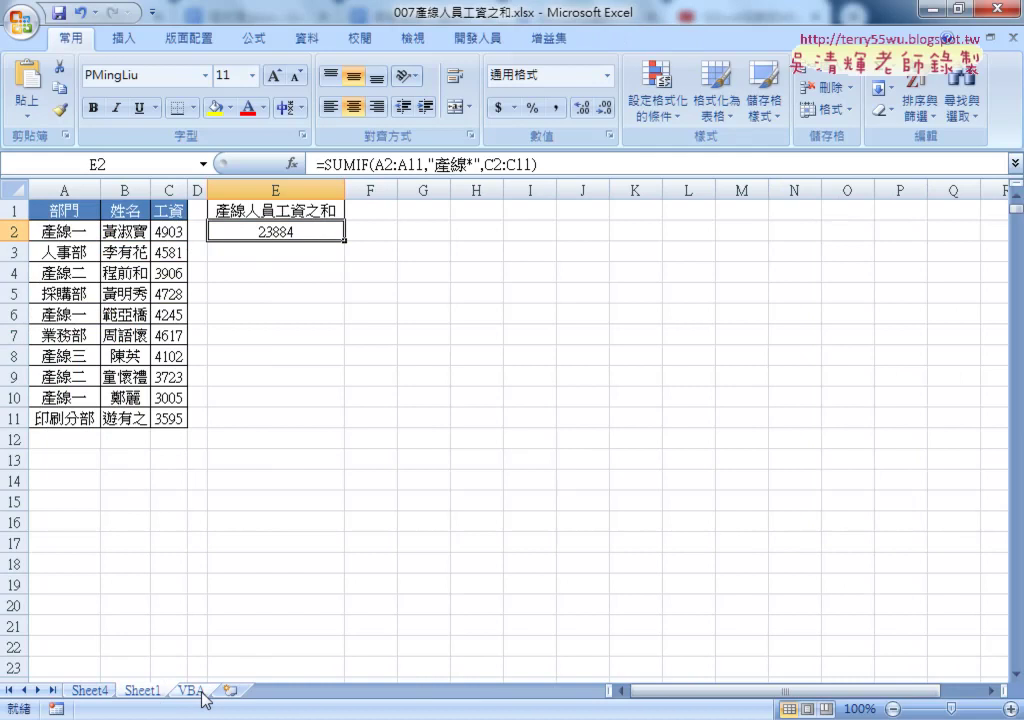
pyautogui.click(195, 690)
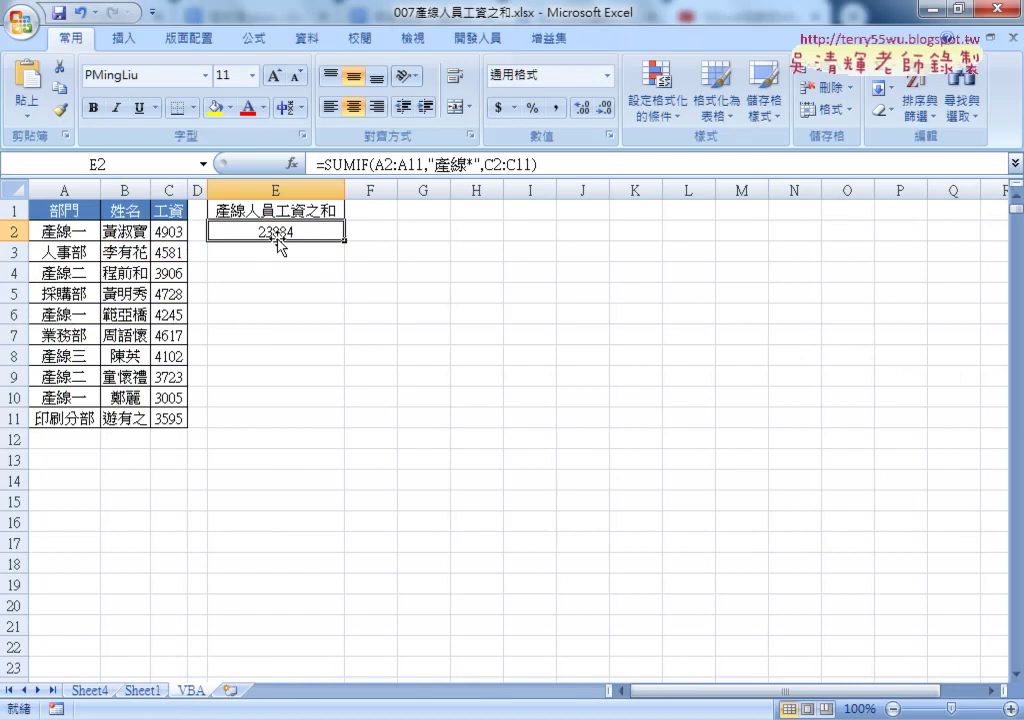
pyautogui.press('Delete')
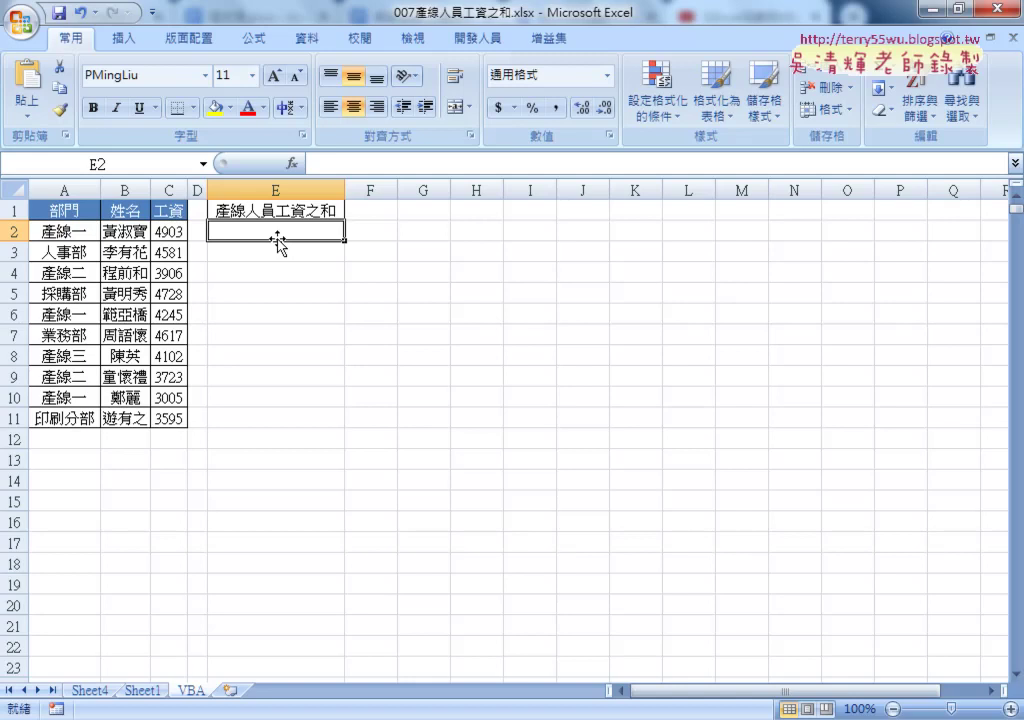
# Select the column A departments and salary C2, then show the 開發人員 (Developer) tab
pyautogui.click(63, 188)
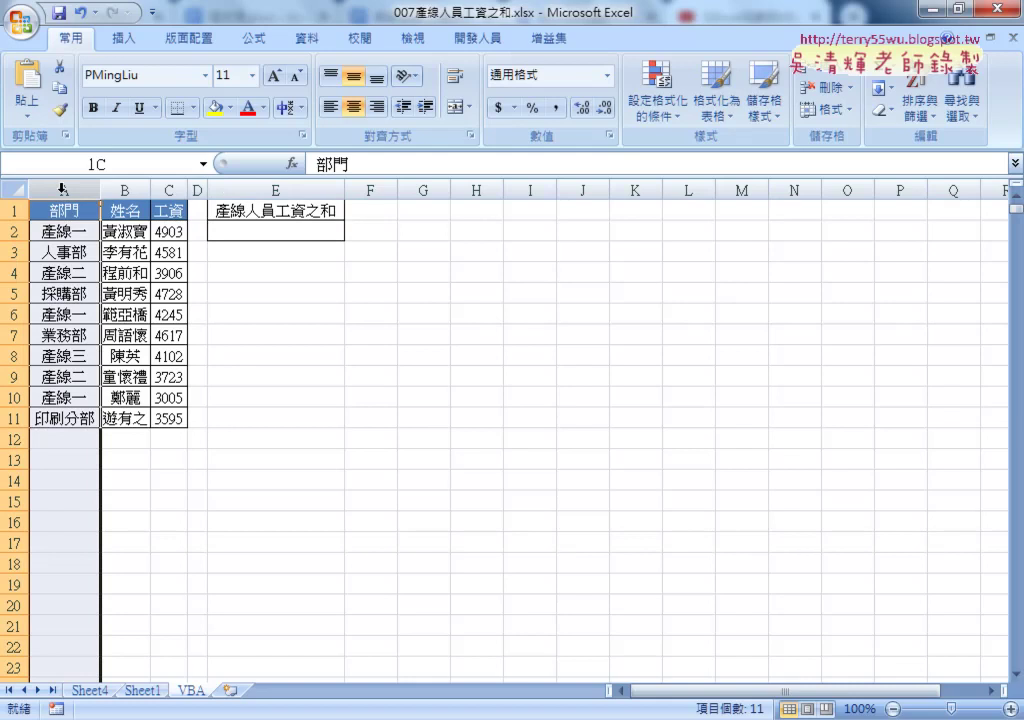
pyautogui.moveTo(63, 231); pyautogui.dragTo(70, 409)
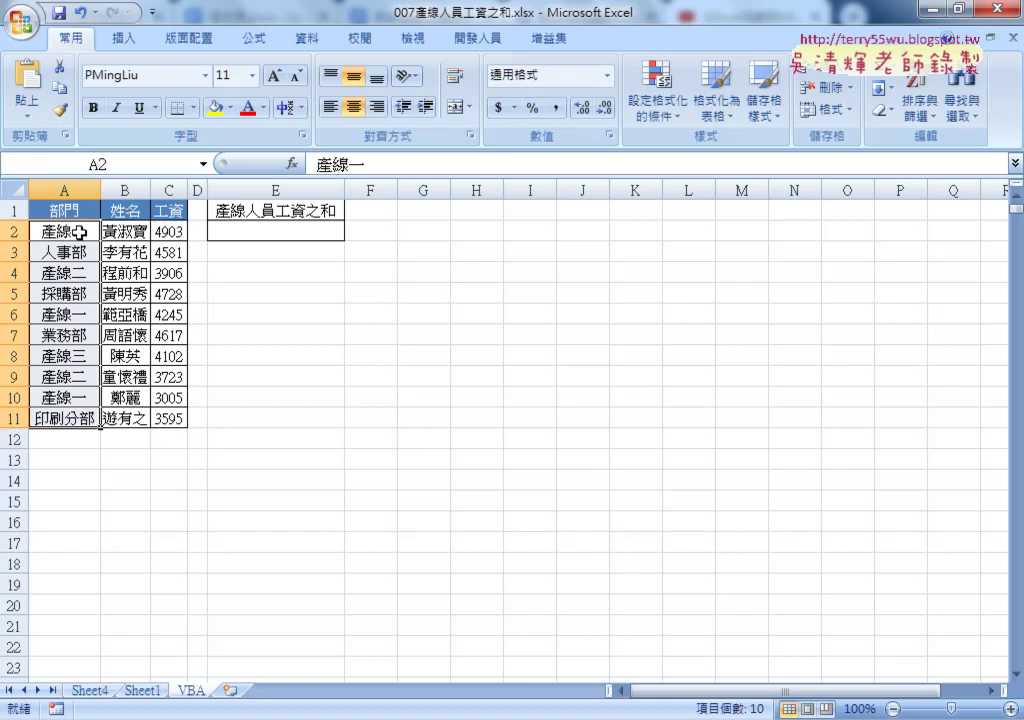
pyautogui.click(176, 233)
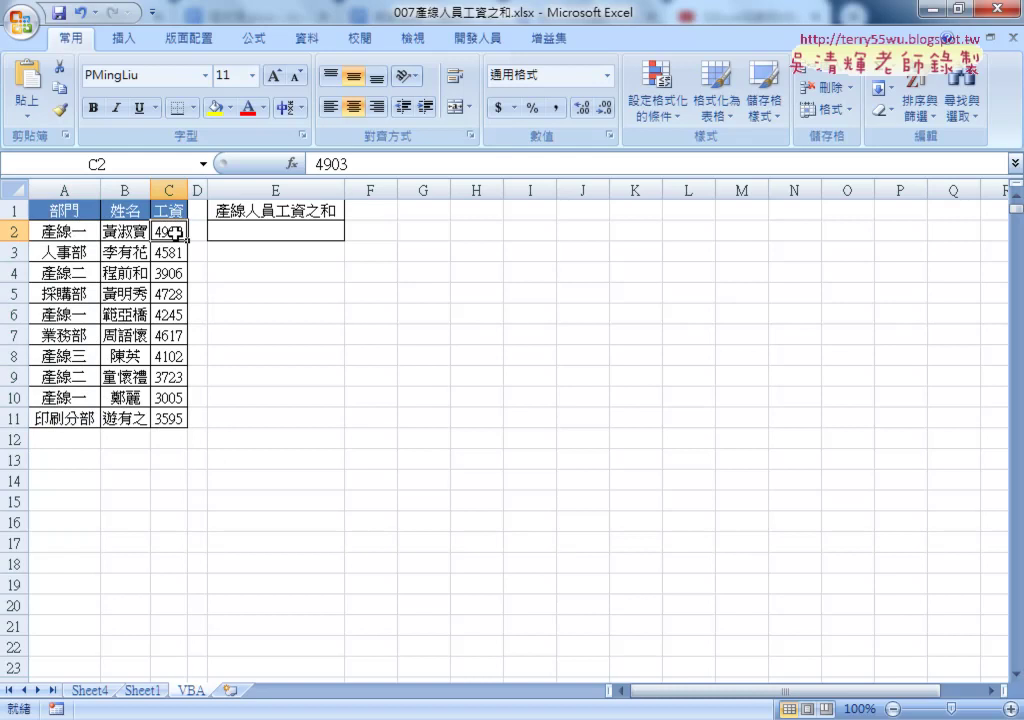
pyautogui.click(478, 39)
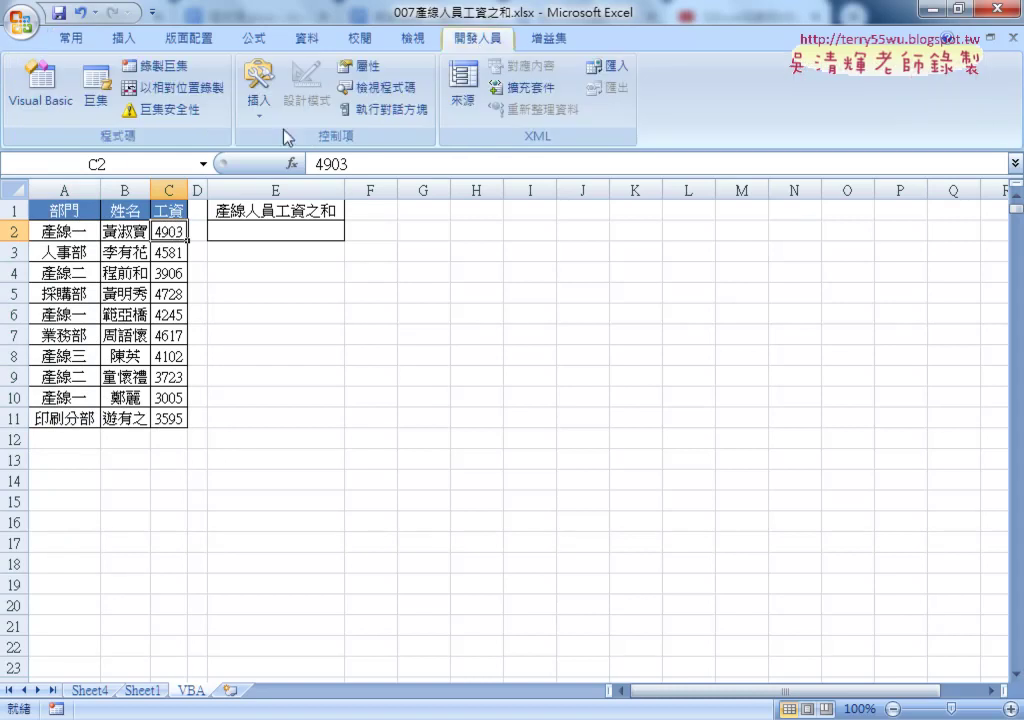
# Open Visual Basic and insert a new module, Module1, into the workbook's project
pyautogui.click(47, 104)
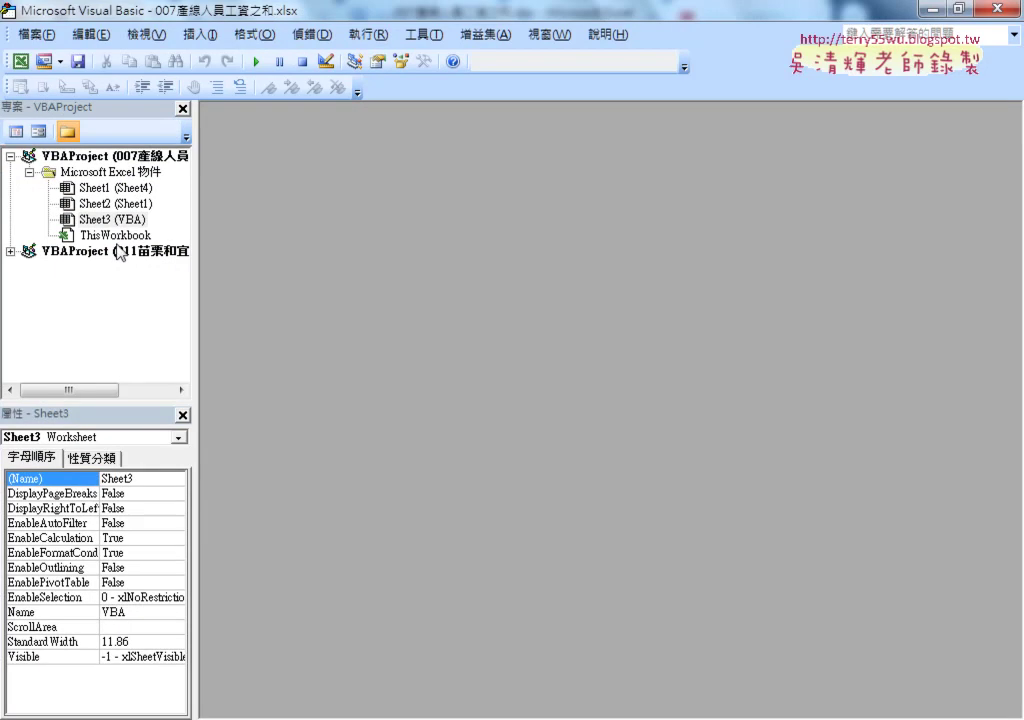
pyautogui.rightClick(123, 223)
pyautogui.moveTo(170, 302)
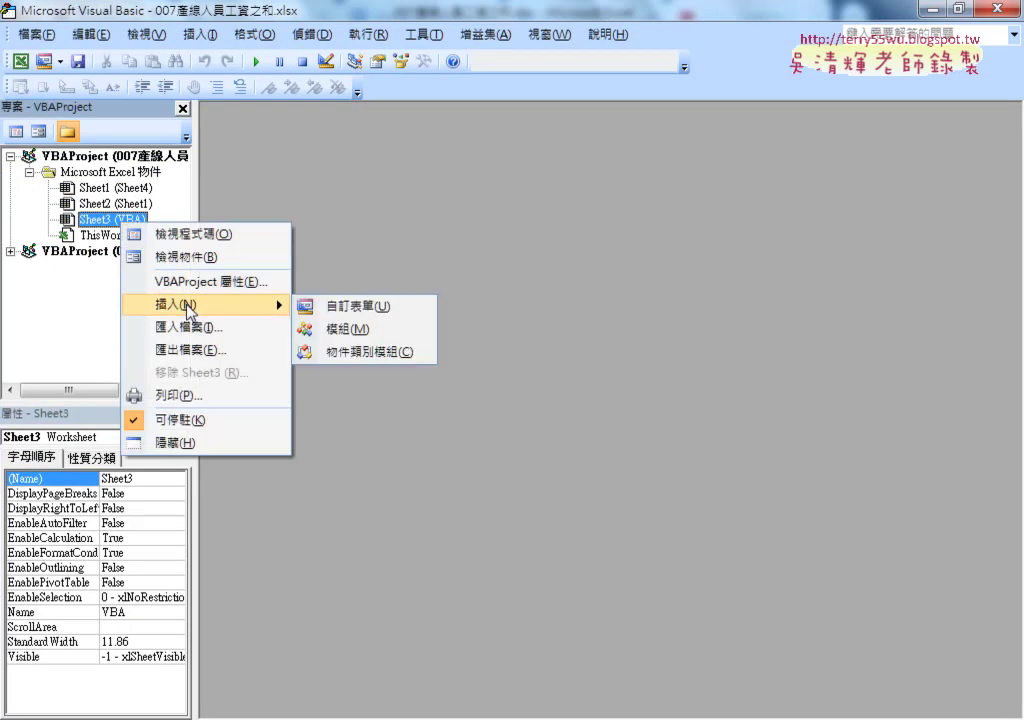
pyautogui.click(362, 340)
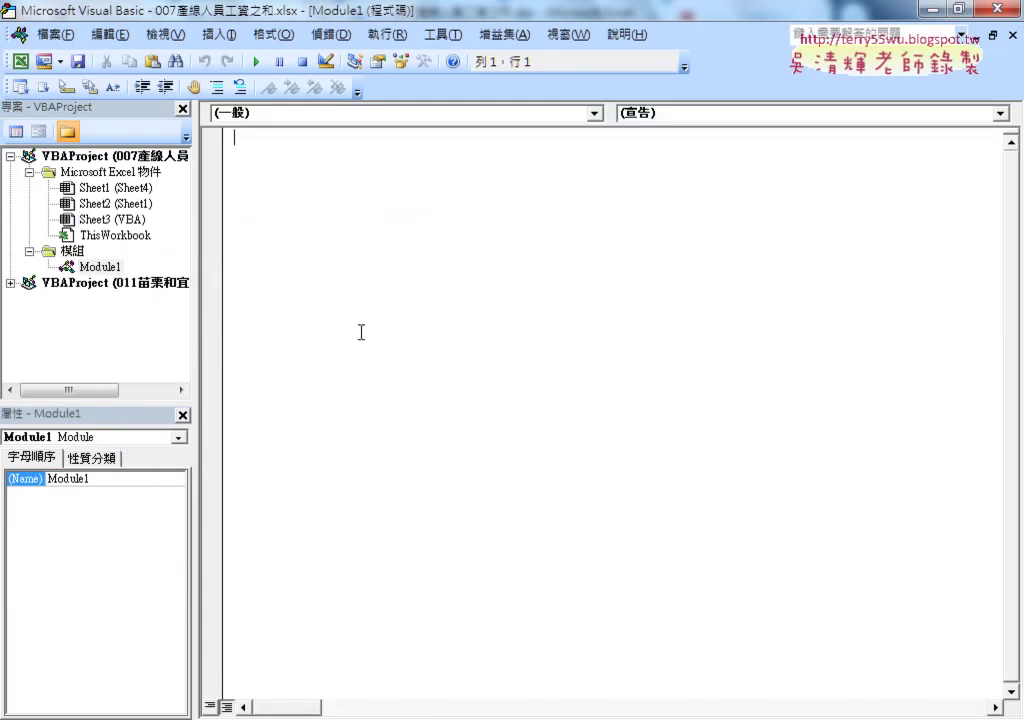
# Return to the 007 salary workbook and select the heading text in E1
pyautogui.click(219, 34)
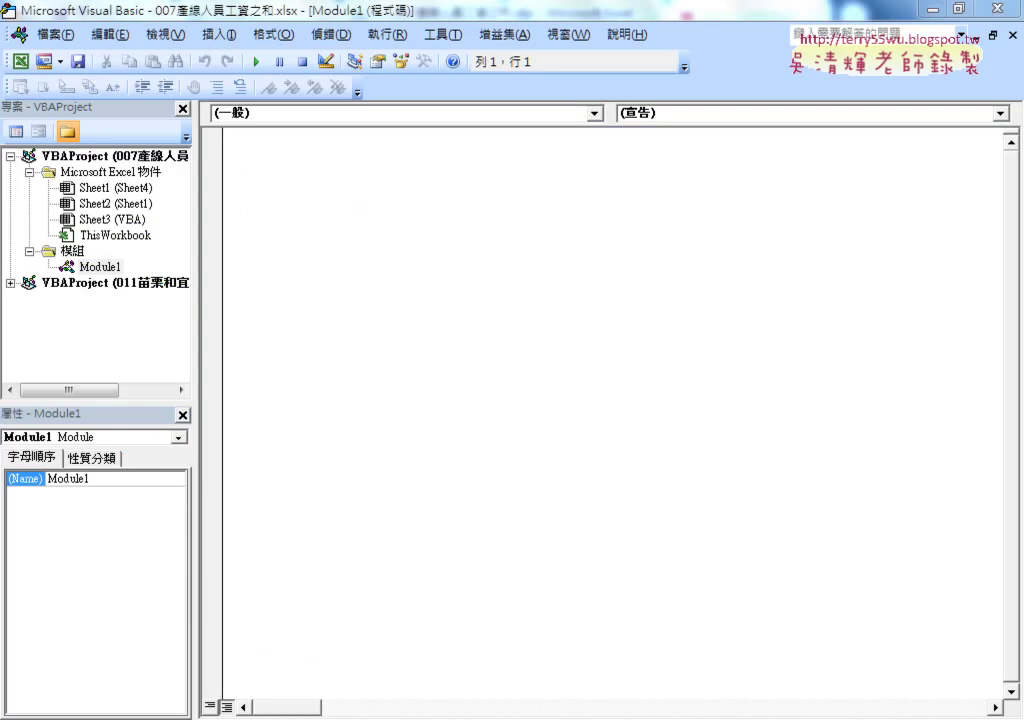
pyautogui.moveTo(407, 644)
pyautogui.click(350, 624)
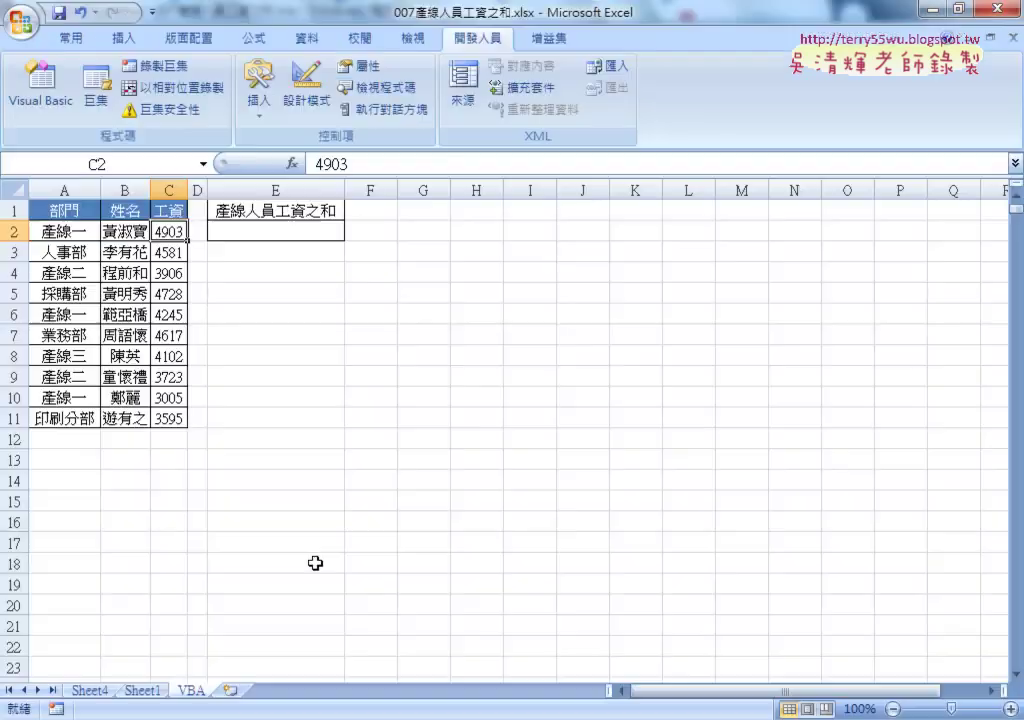
pyautogui.click(297, 205)
pyautogui.moveTo(318, 164); pyautogui.dragTo(444, 164)
# Copy the E1 heading text 產線人員工資之和 without changing the cell
pyautogui.rightClick(352, 165)
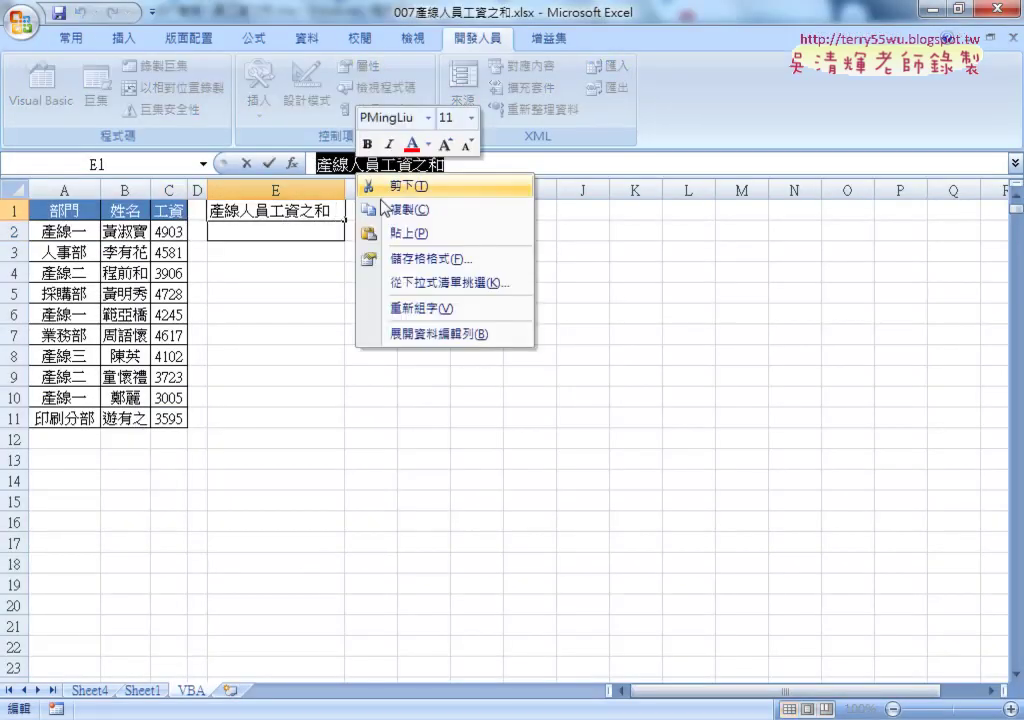
pyautogui.click(400, 206)
pyautogui.press('Escape')
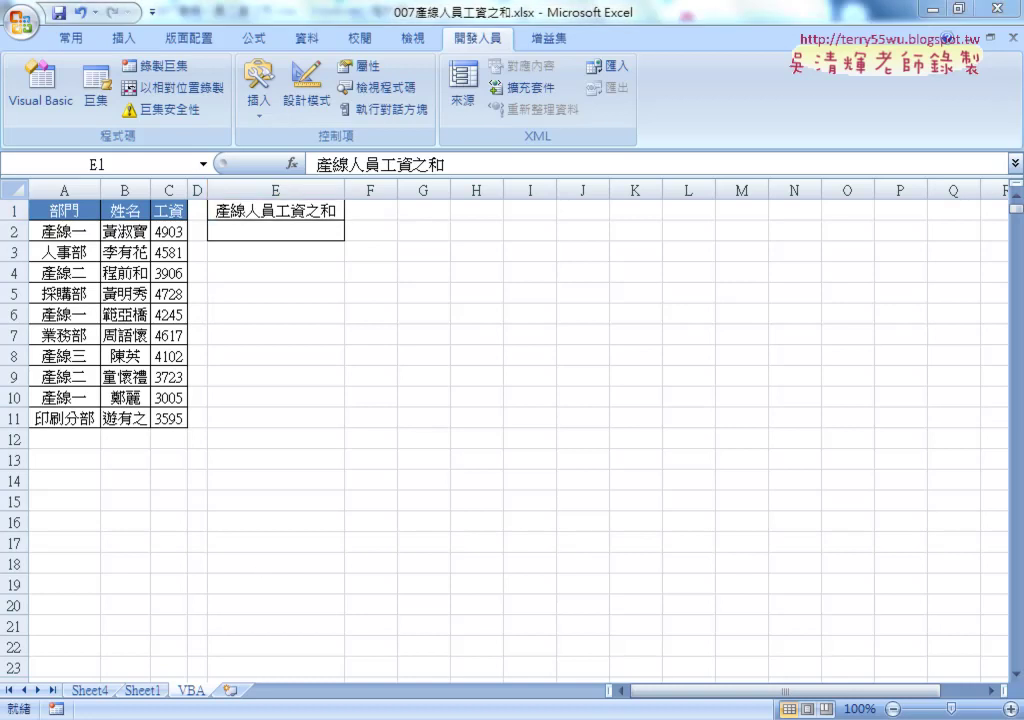
# In the VBA editor, add a Public Sub procedure named 產線人員工資之和
pyautogui.click(503, 612)
pyautogui.click(219, 34)
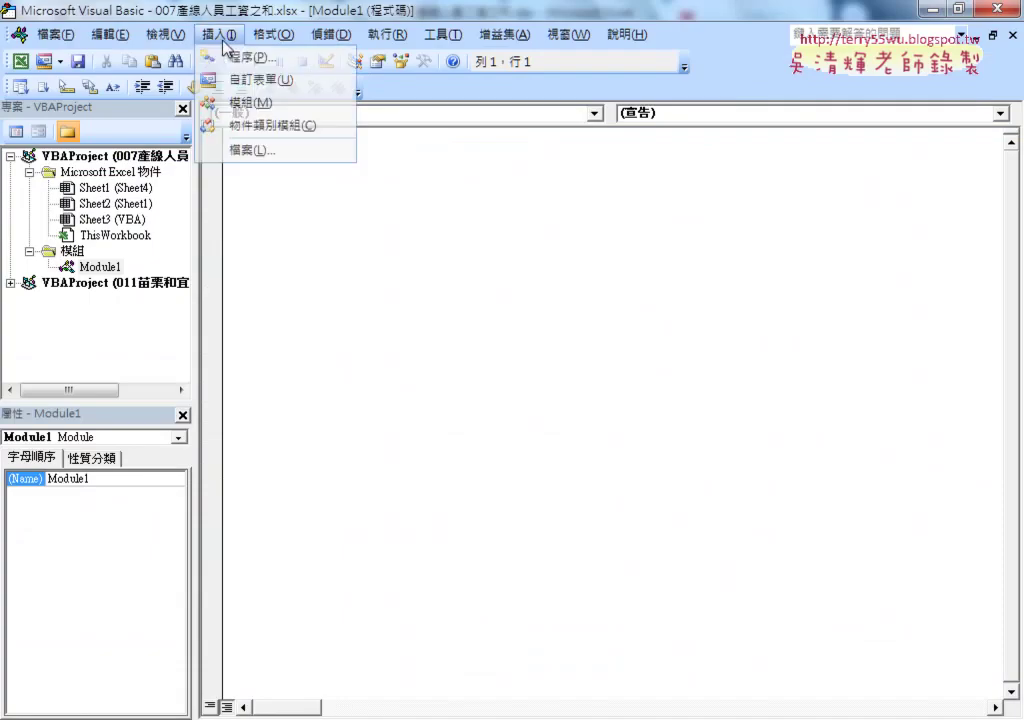
pyautogui.click(242, 55)
pyautogui.rightClick(435, 199)
pyautogui.click(476, 219)
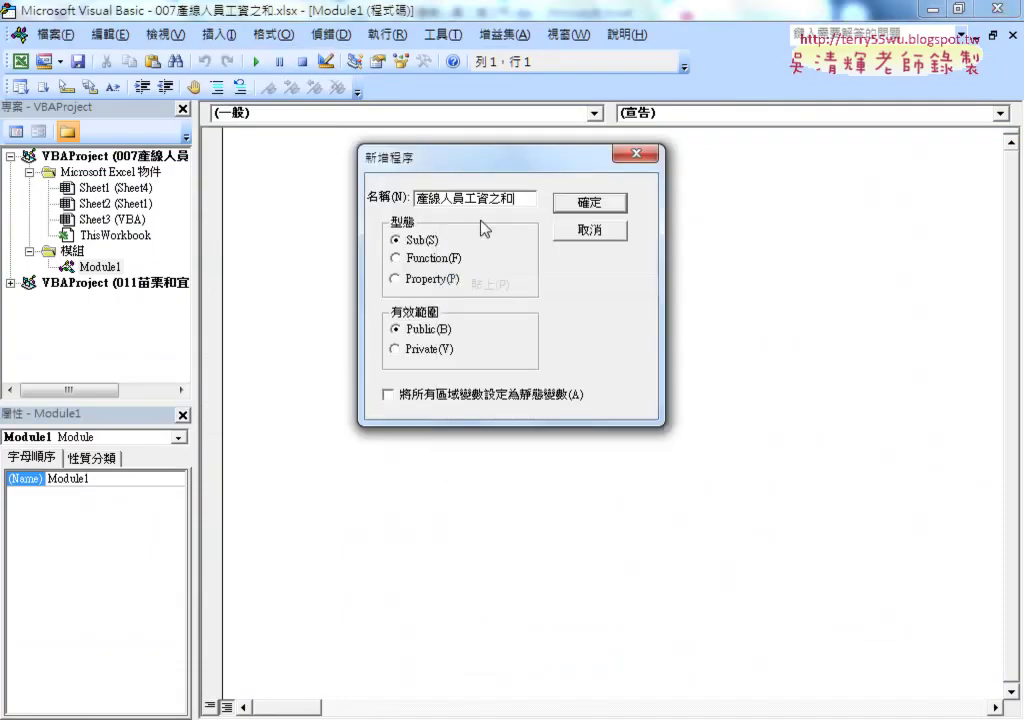
pyautogui.click(589, 205)
# Place the editor beside the salary table and write a For i = 2 To 11 … Next loop
pyautogui.doubleClick(22, 22)
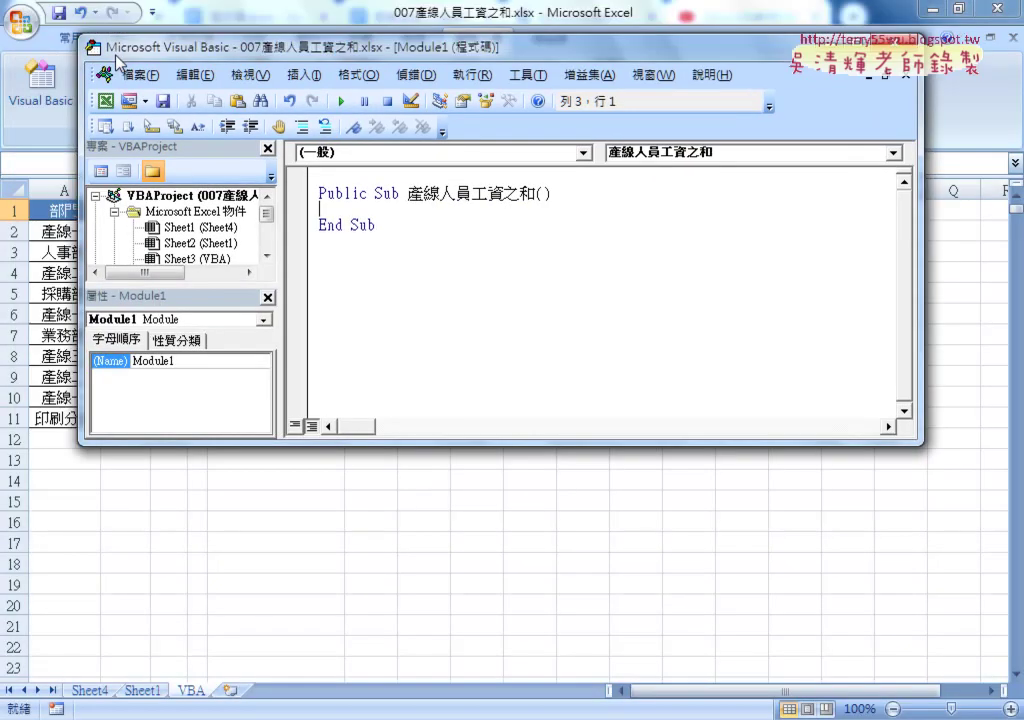
pyautogui.moveTo(452, 437); pyautogui.dragTo(470, 596)
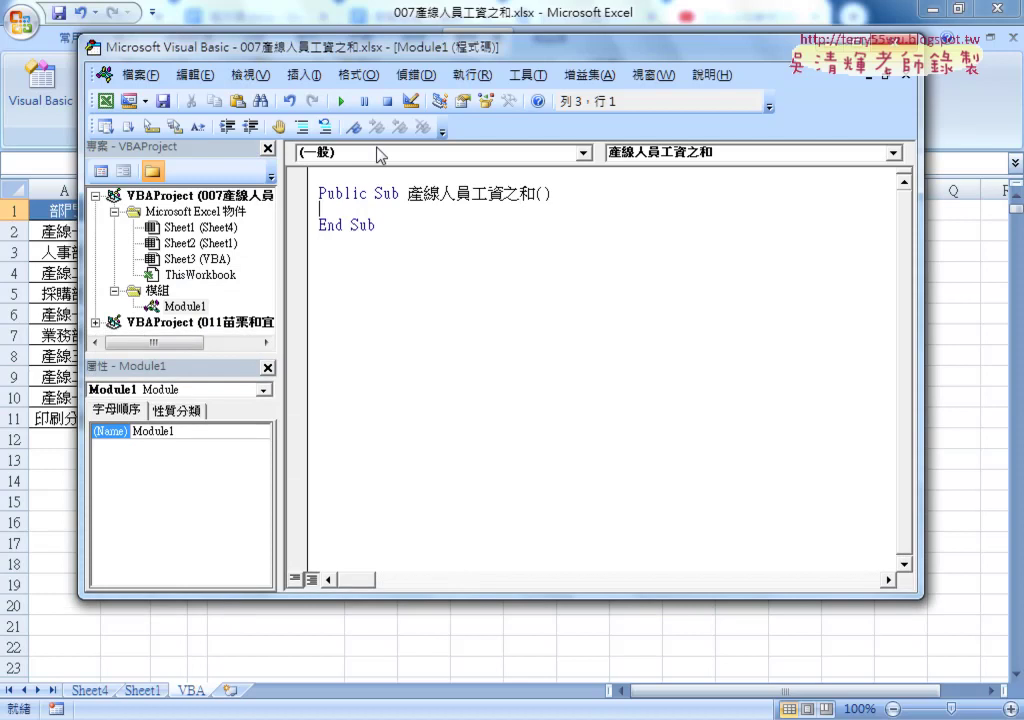
pyautogui.moveTo(290, 47); pyautogui.dragTo(410, 77)
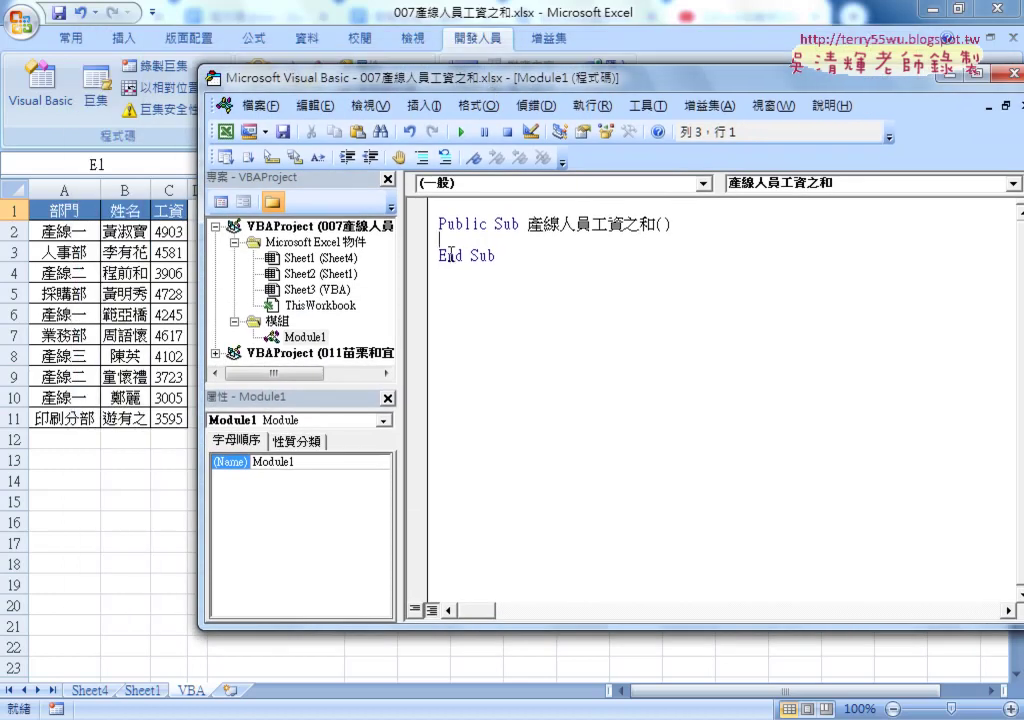
pyautogui.press('Tab')
pyautogui.write('z')
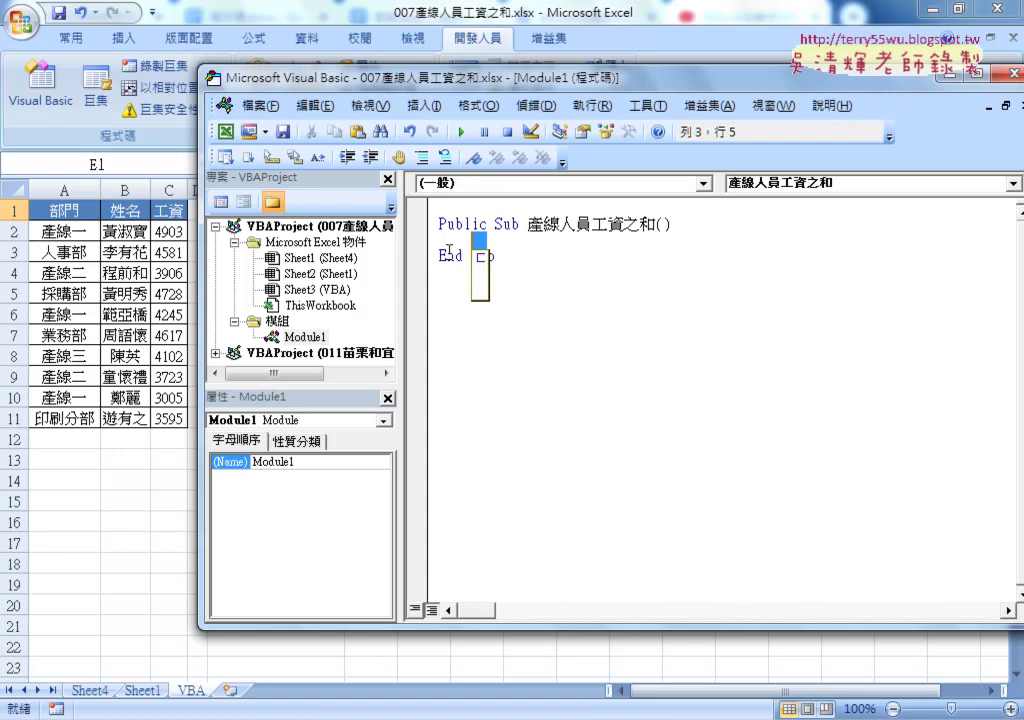
pyautogui.write('for ')
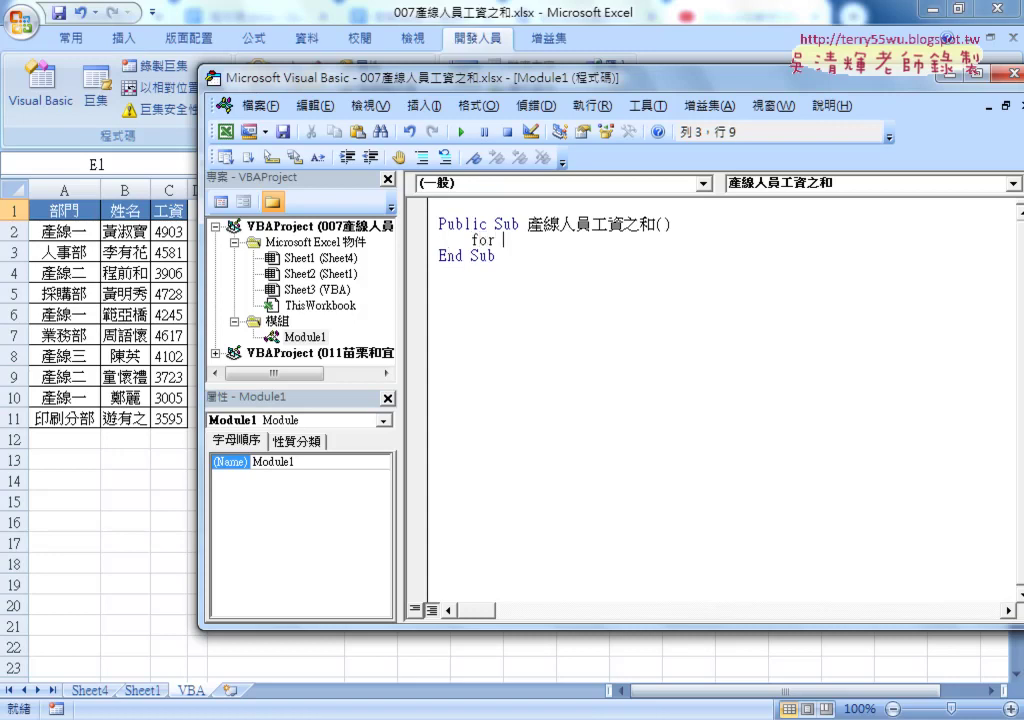
pyautogui.write('i=')
pyautogui.write('2 t')
pyautogui.write('o ')
pyautogui.write('11')
pyautogui.press('Return')
pyautogui.press('Return')
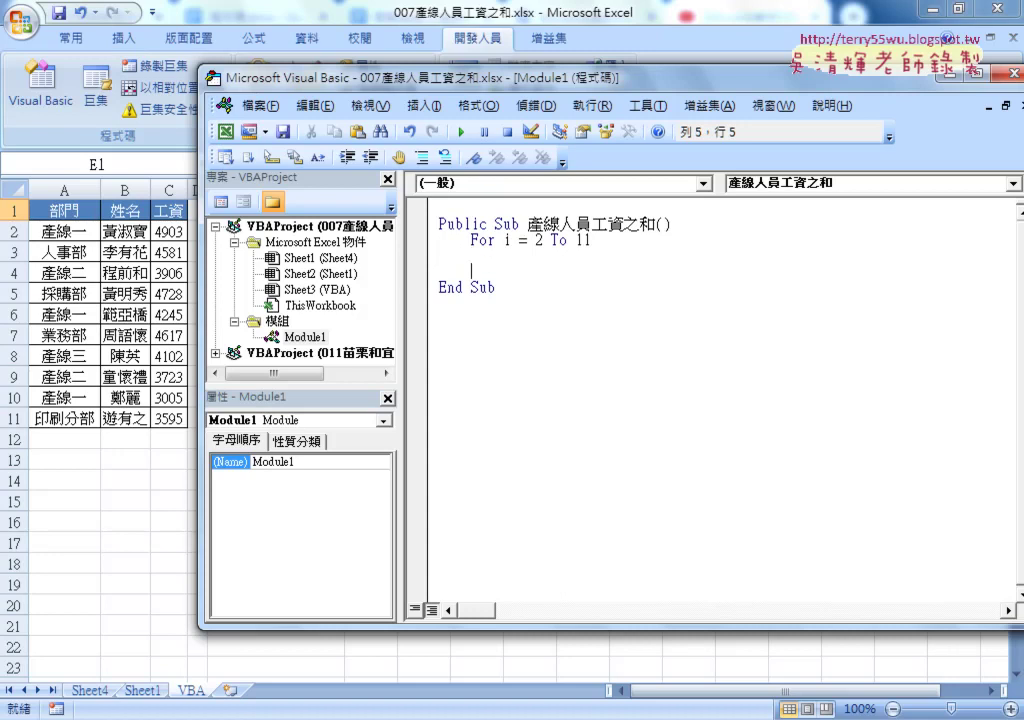
pyautogui.write('nex')
pyautogui.write('t')
pyautogui.press('Up')
pyautogui.press('Tab')
# Inside the loop, start an If comparing Left(Cells(i, "A"), 2) with an empty string
pyautogui.write('if ')
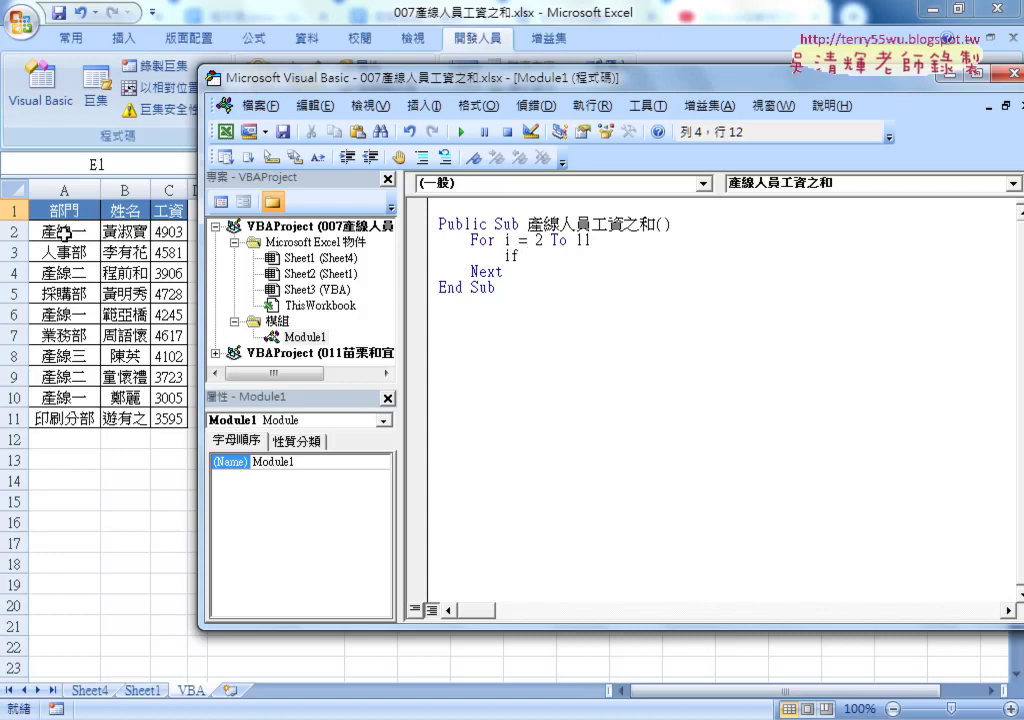
pyautogui.write('cell')
pyautogui.write('s(')
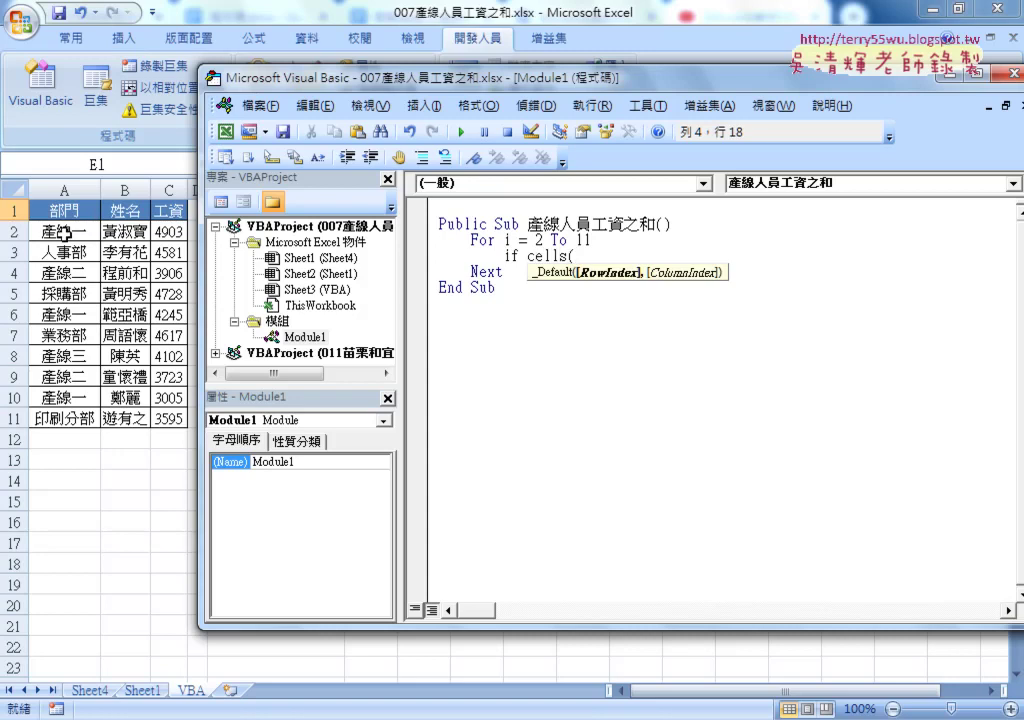
pyautogui.write('i,')
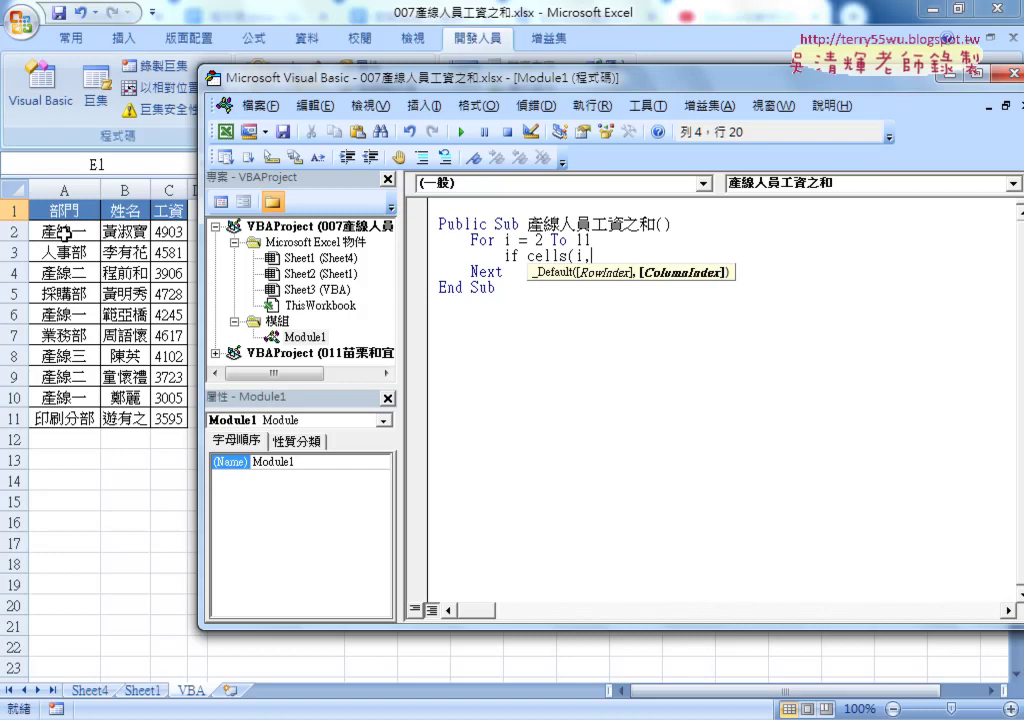
pyautogui.write('"A')
pyautogui.write('")=')
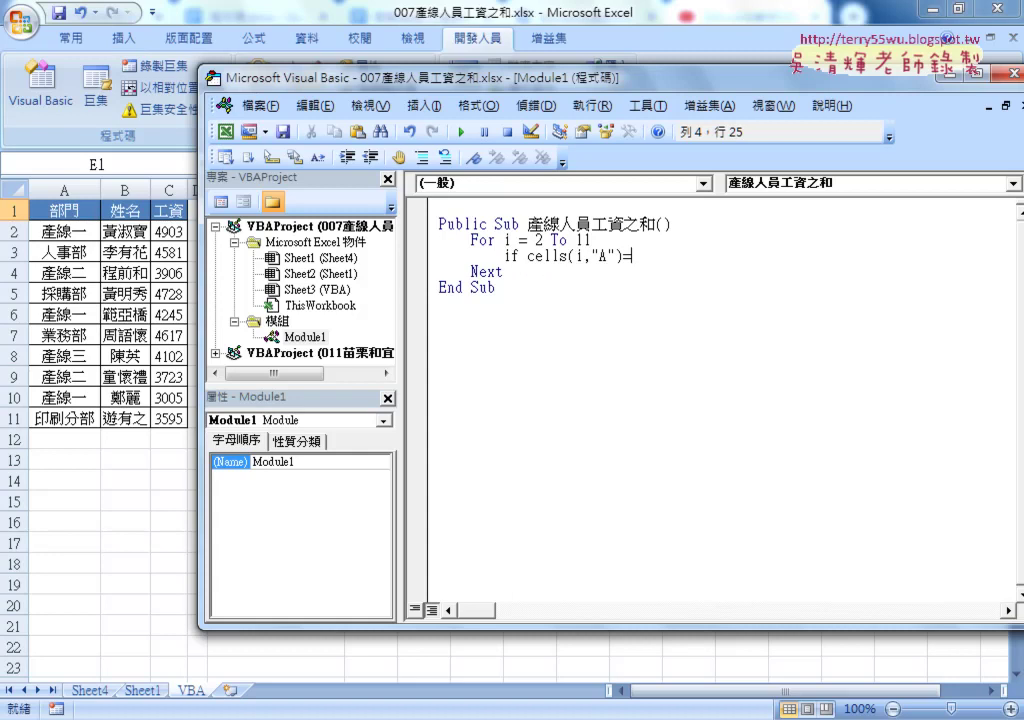
pyautogui.write('""')
pyautogui.press('Left')
pyautogui.press('Left')
pyautogui.press('Left')
pyautogui.press('Left')
pyautogui.press('Left')
pyautogui.click(530, 256)
pyautogui.press('Left')
pyautogui.write('l')
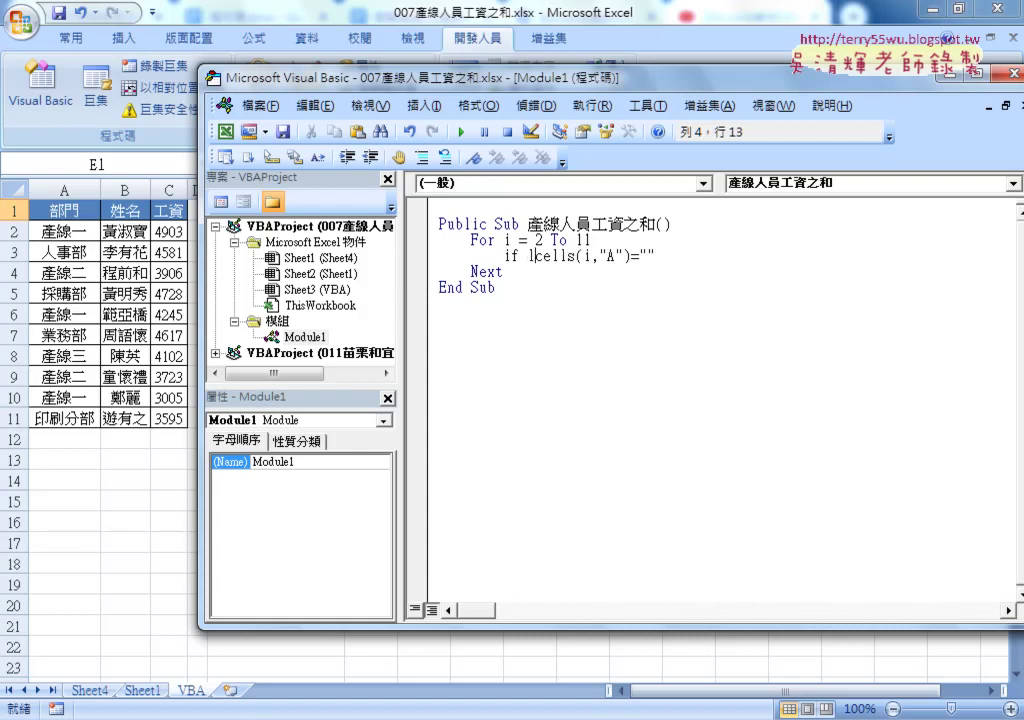
pyautogui.write('eft(')
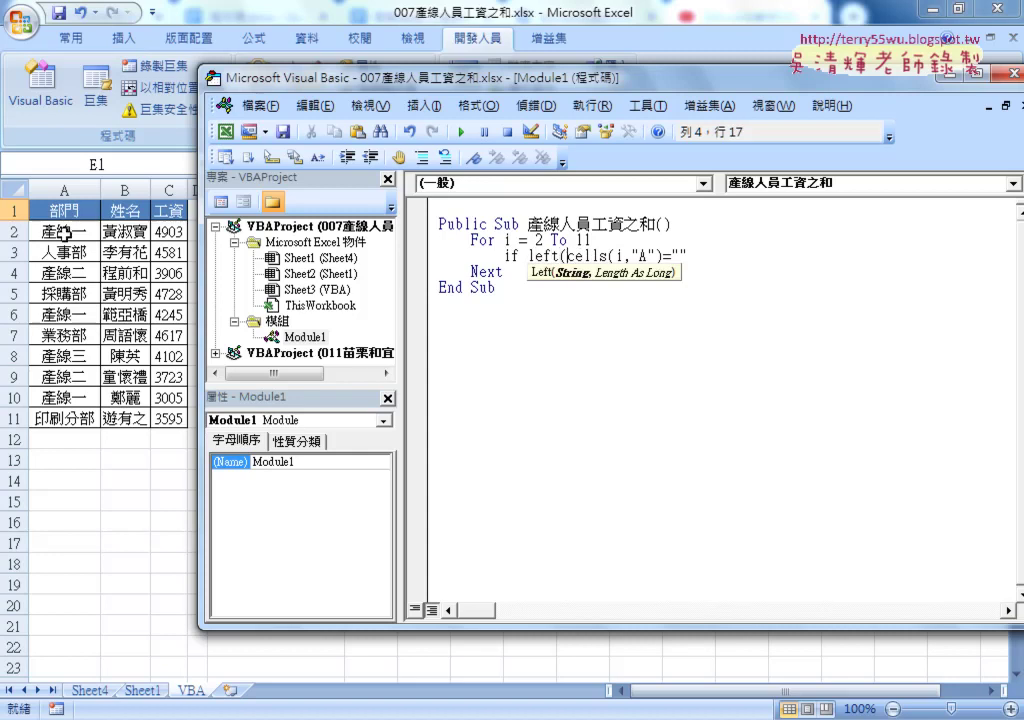
pyautogui.press('Right')
pyautogui.press('Right')
pyautogui.press('Right')
pyautogui.press('Right')
pyautogui.press('Right')
pyautogui.press('Right')
pyautogui.press('Right')
pyautogui.press('Right')
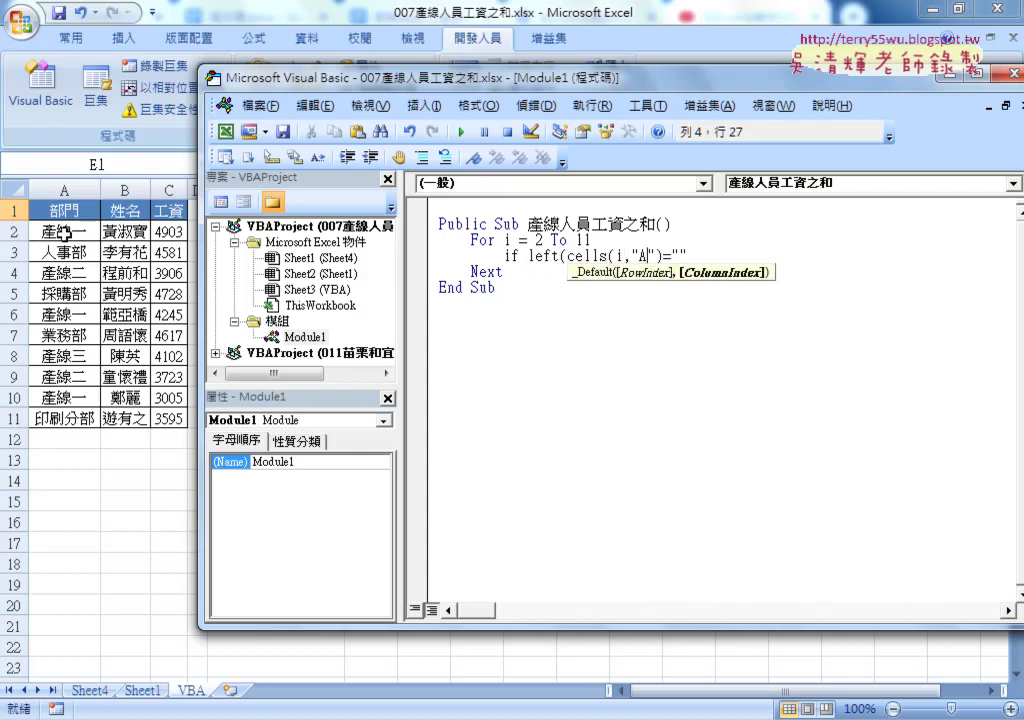
pyautogui.press('Right')
pyautogui.press('Right')
pyautogui.write(',')
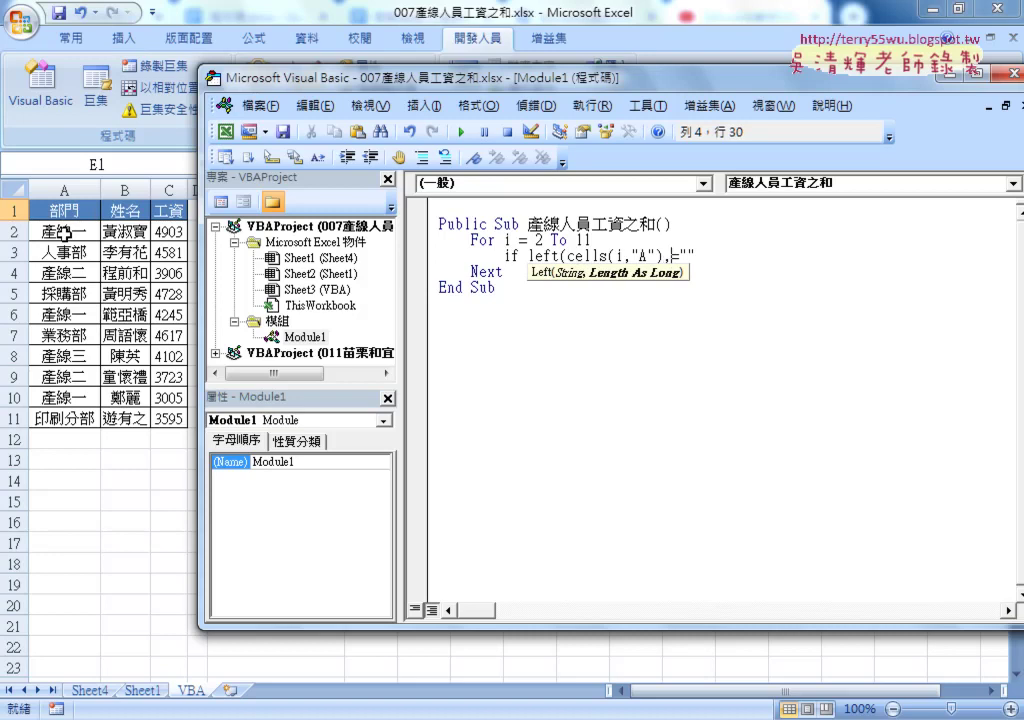
pyautogui.write('2)')
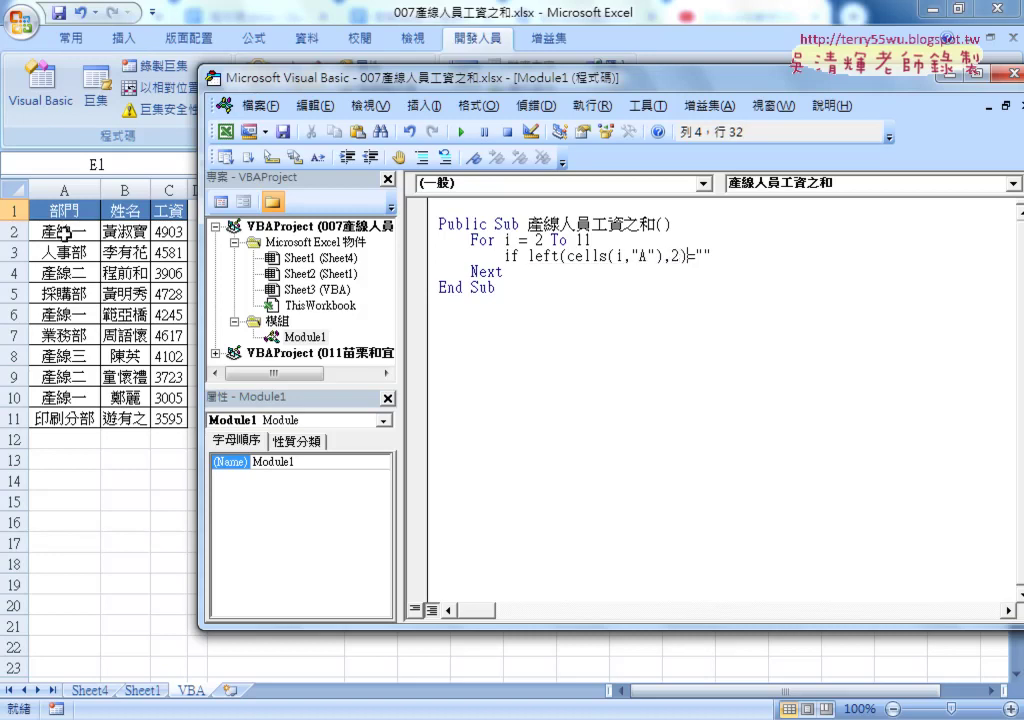
# Fill in "產線" as the comparison text and end the If line with Then
pyautogui.press('Right')
pyautogui.press('Right')
pyautogui.write('t')
pyautogui.write('03v')
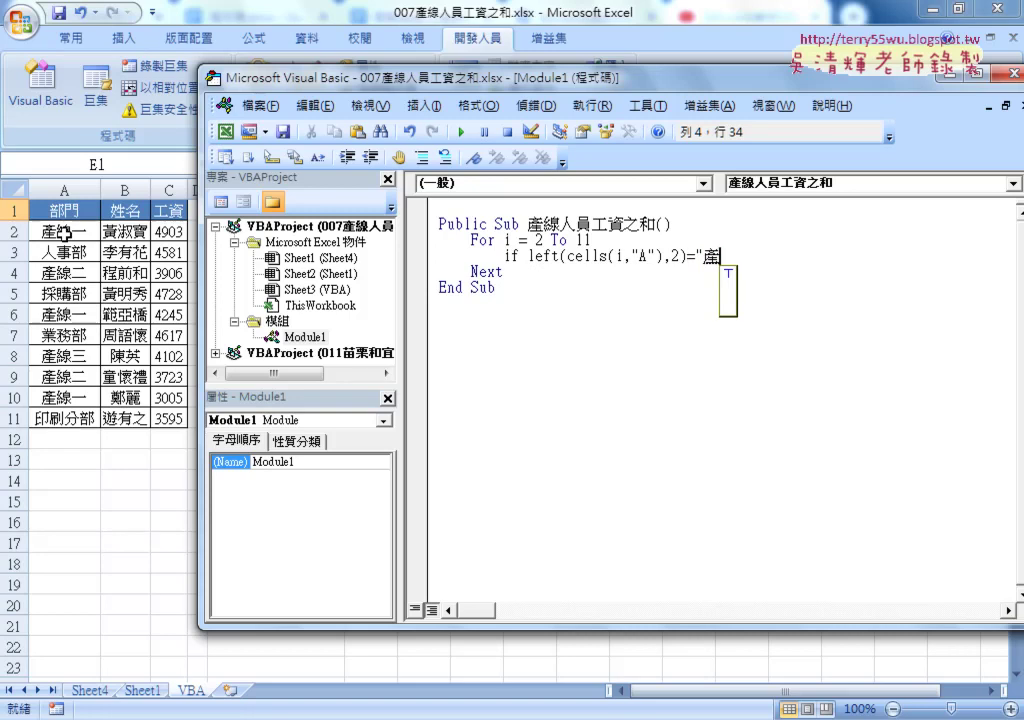
pyautogui.write('4"')
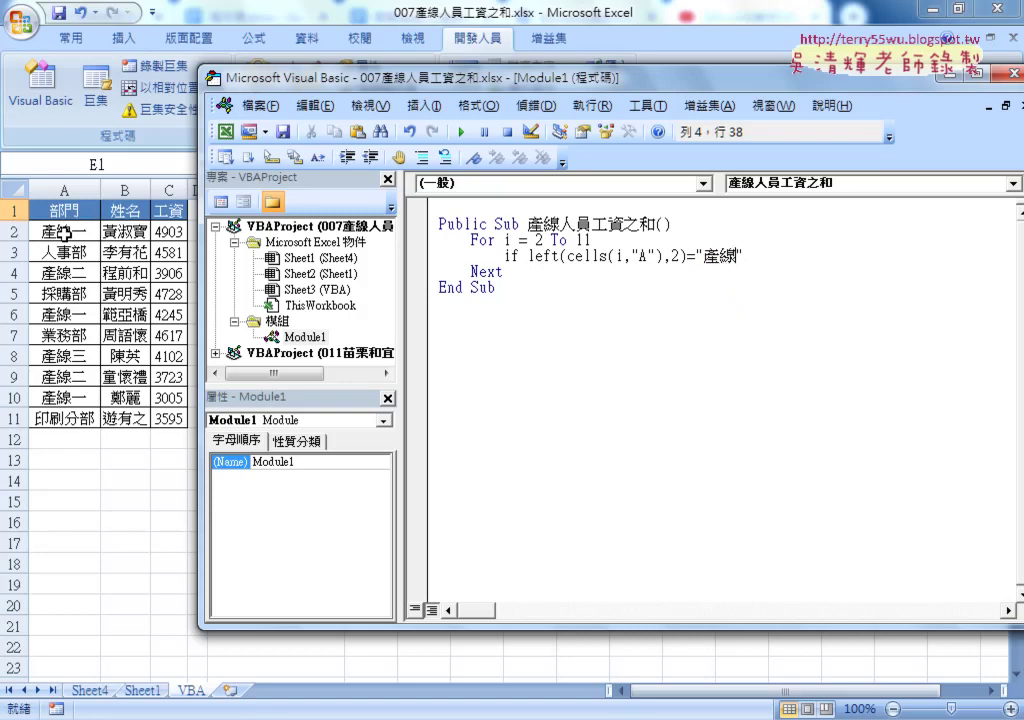
pyautogui.press('Return')
pyautogui.press('Return')
pyautogui.write('th')
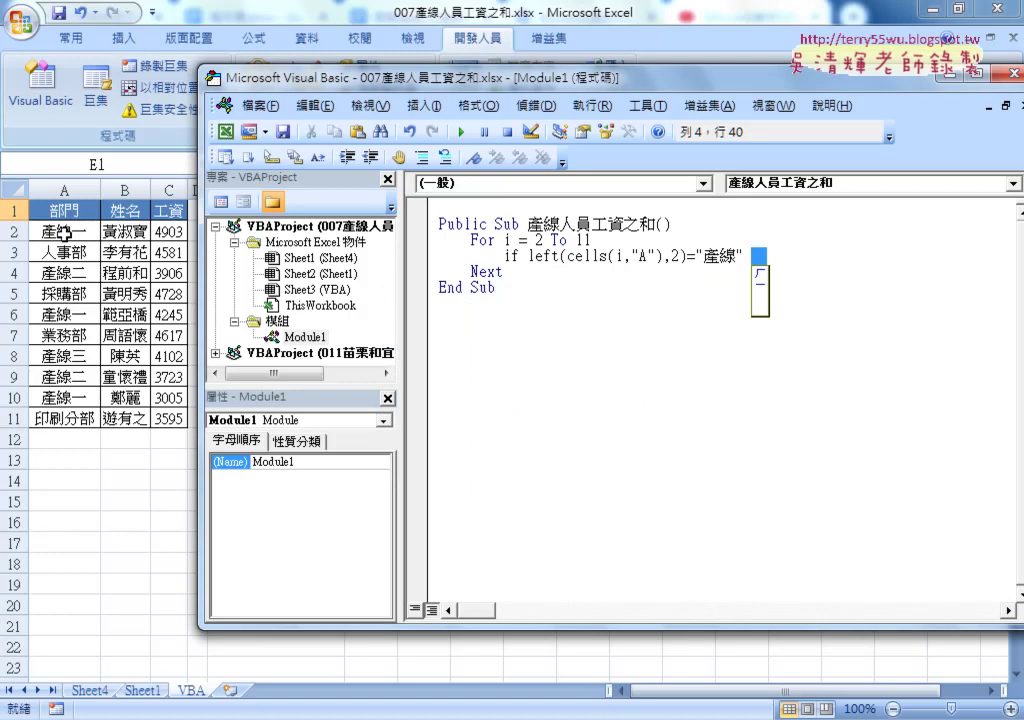
pyautogui.press('Escape')
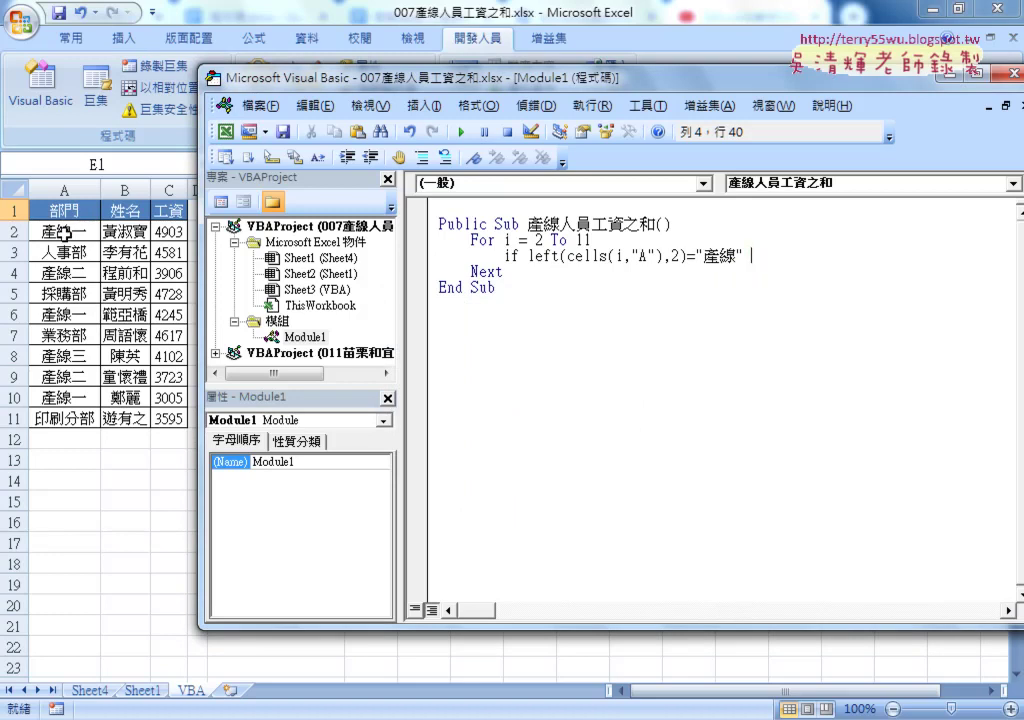
pyautogui.write('t')
pyautogui.write('he')
pyautogui.write('n')
pyautogui.press('Return')
pyautogui.press('Return')
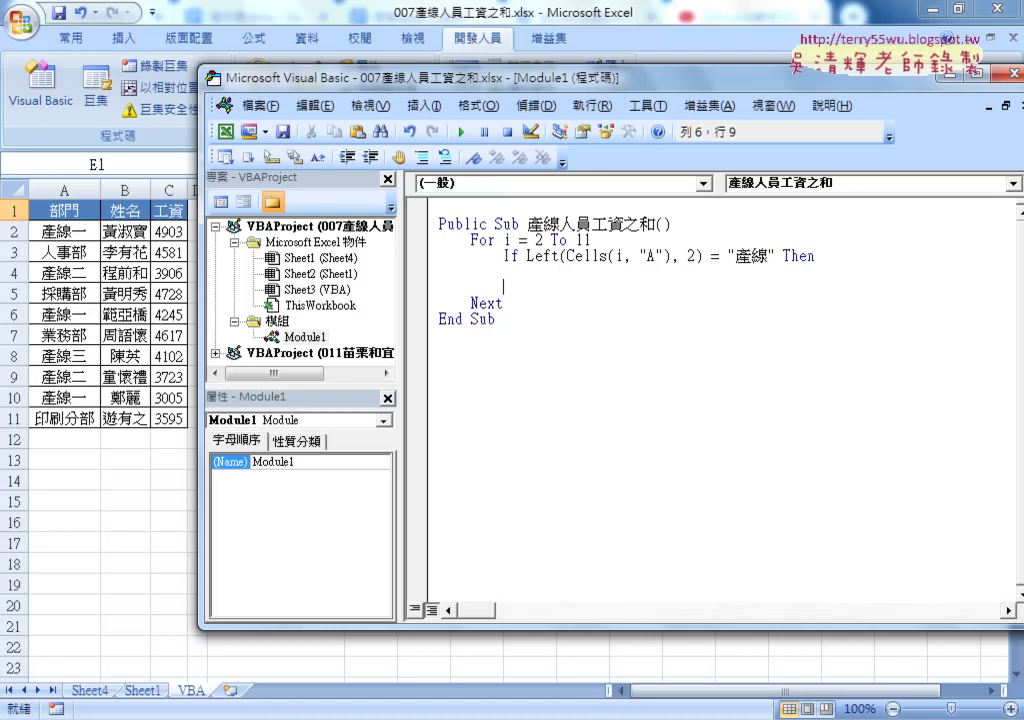
# Add End If below the If line and indent the empty line inside the If block
pyautogui.write('end ')
pyautogui.write('if')
pyautogui.click(504, 271)
pyautogui.moveTo(470, 240); pyautogui.dragTo(592, 240)
pyautogui.moveTo(527, 256); pyautogui.dragTo(776, 257)
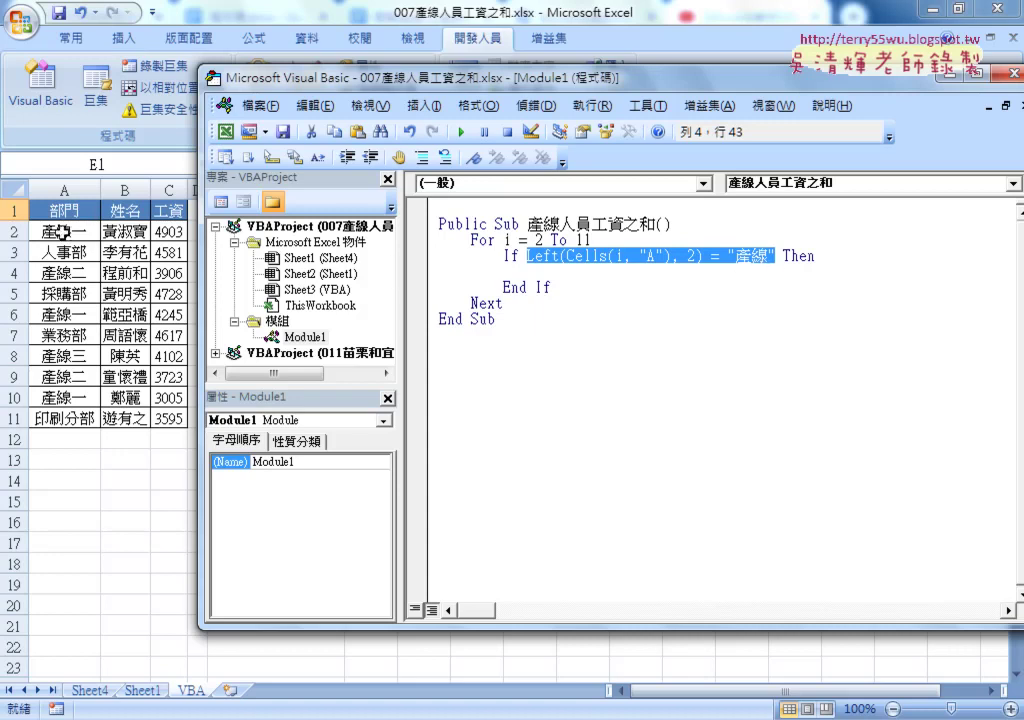
pyautogui.click(628, 272)
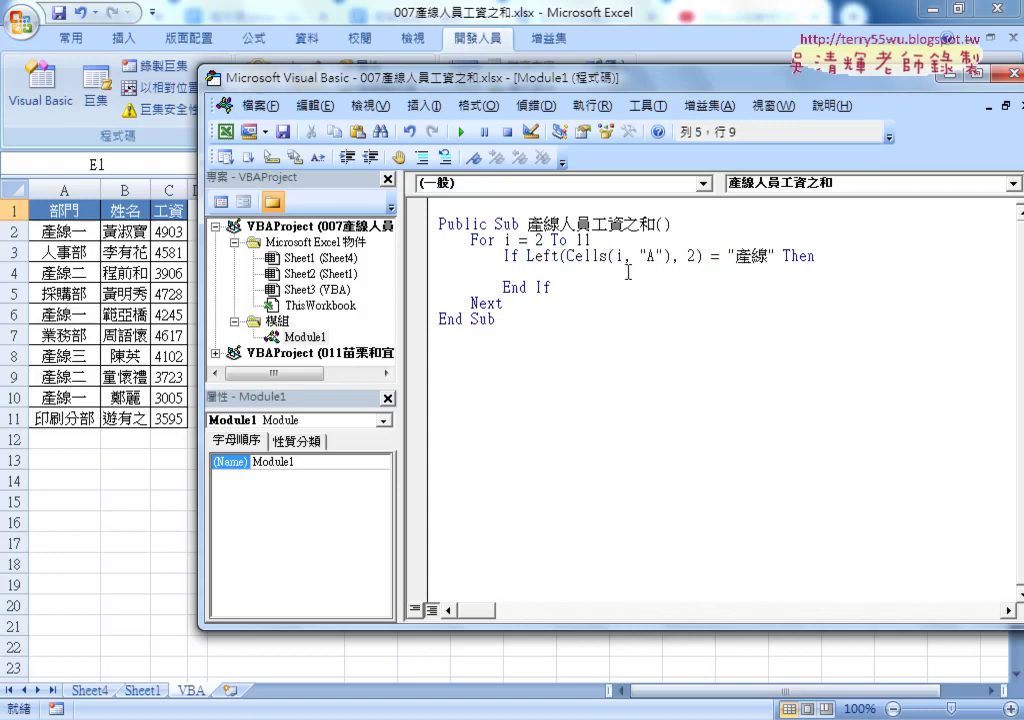
pyautogui.press('Tab')
# Insert a Sum = 0 line above the For loop
pyautogui.press('Up')
pyautogui.press('Up')
pyautogui.press('Up')
pyautogui.press('End')
pyautogui.press('Return')
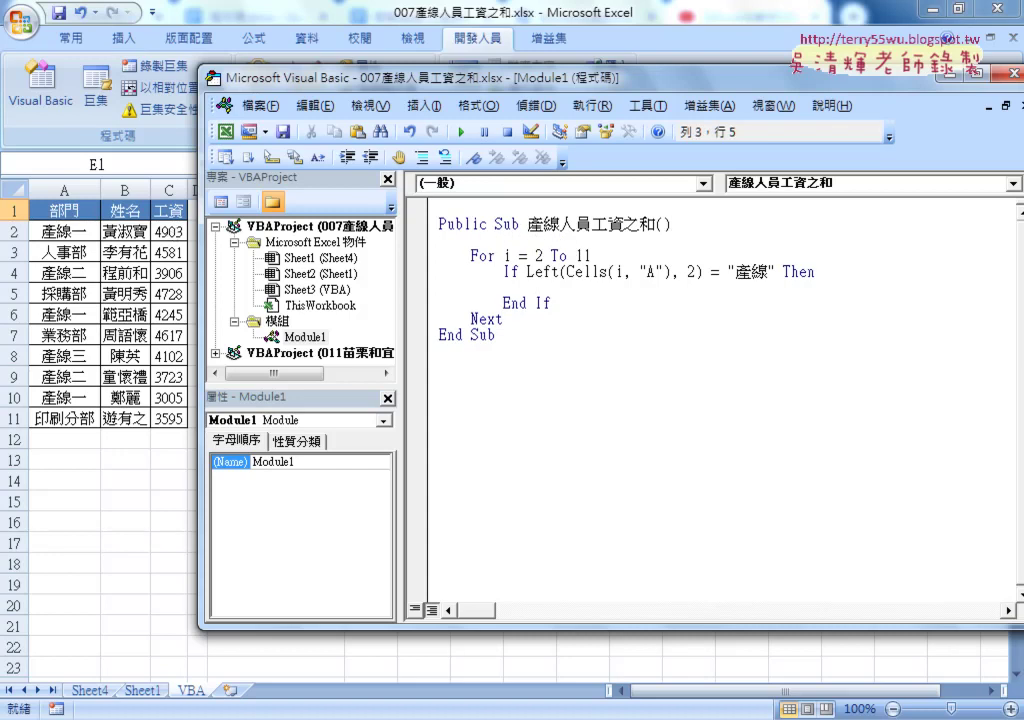
pyautogui.write('su')
pyautogui.write('m=')
pyautogui.write('0')
# Inside the If block, add Sum = Sum + Cells(i, "C") to accumulate column C salaries
pyautogui.press('Down')
pyautogui.press('Down')
pyautogui.press('Down')
pyautogui.press('Left')
pyautogui.press('Tab')
pyautogui.write('s')
pyautogui.write('um')
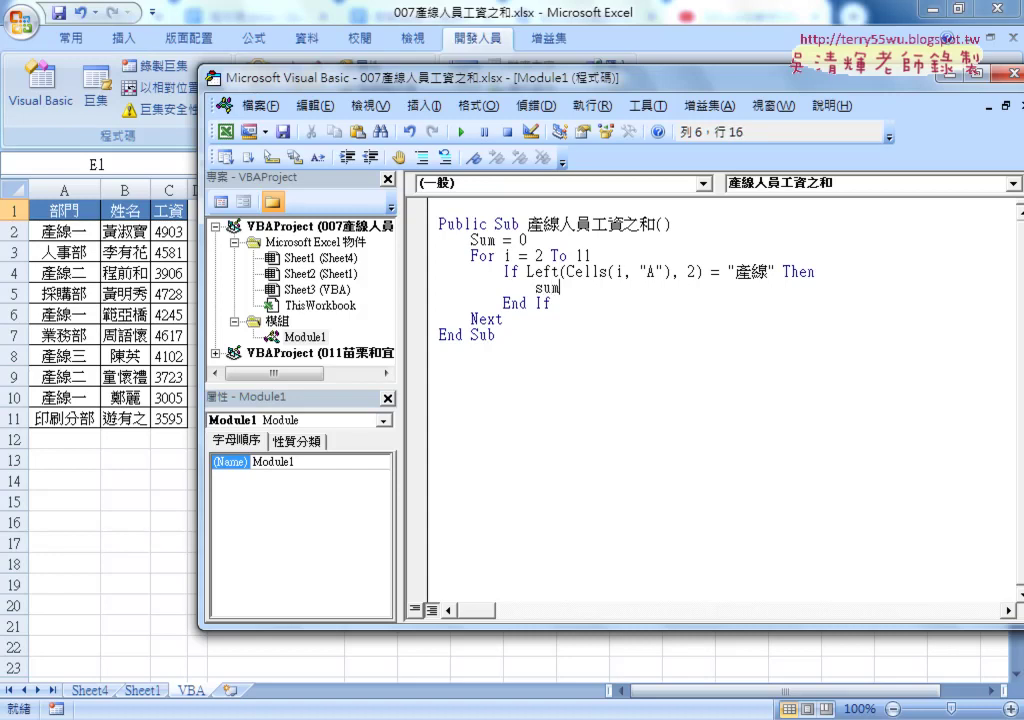
pyautogui.write('=s')
pyautogui.write('um')
pyautogui.write('+')
pyautogui.write('ce')
pyautogui.write('lls')
pyautogui.write('(i')
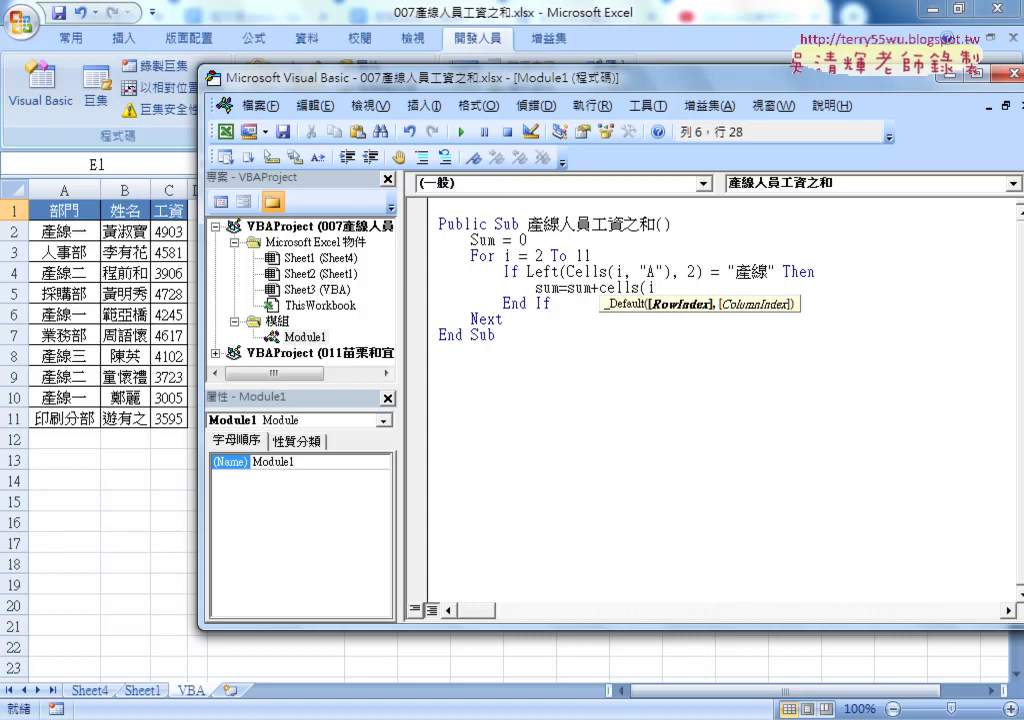
pyautogui.write(',"')
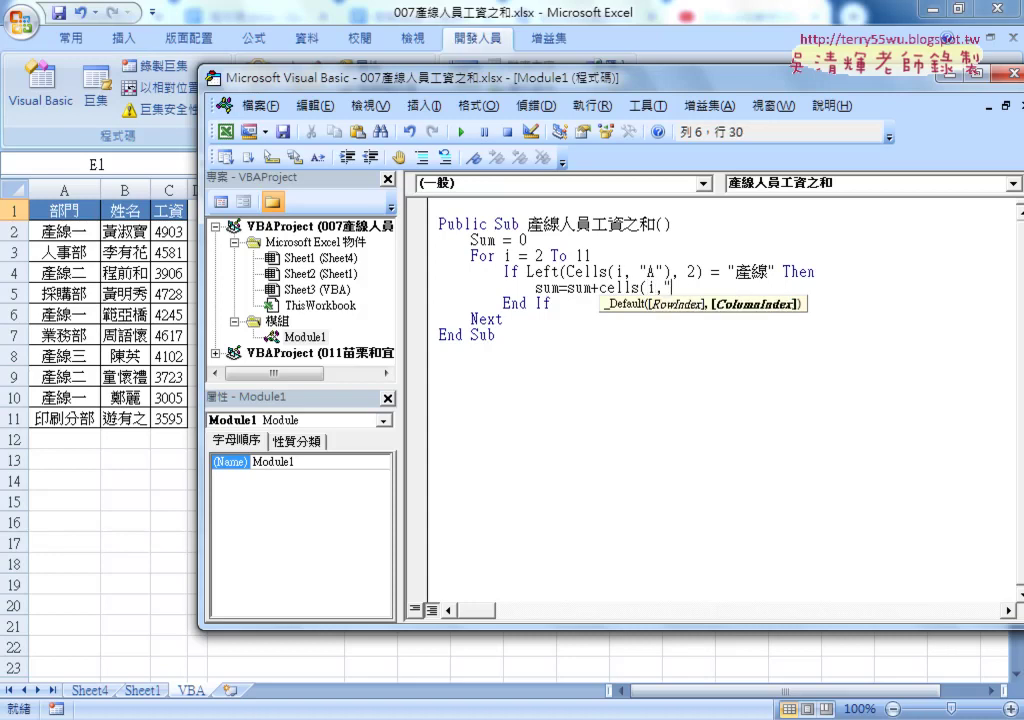
pyautogui.write('C")')
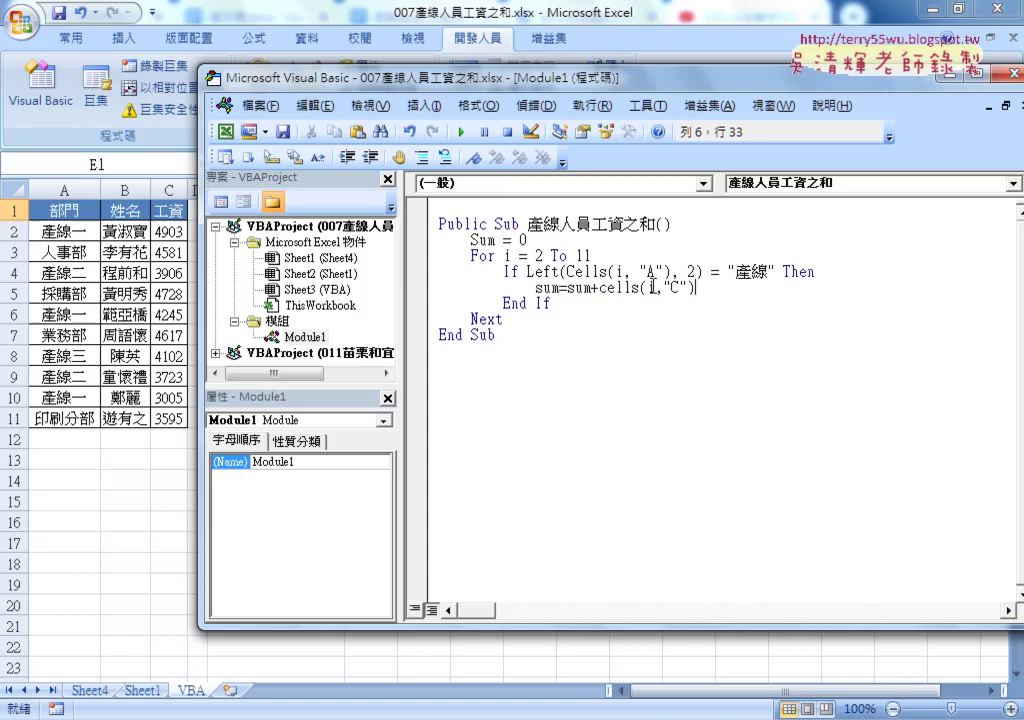
pyautogui.press('Down')
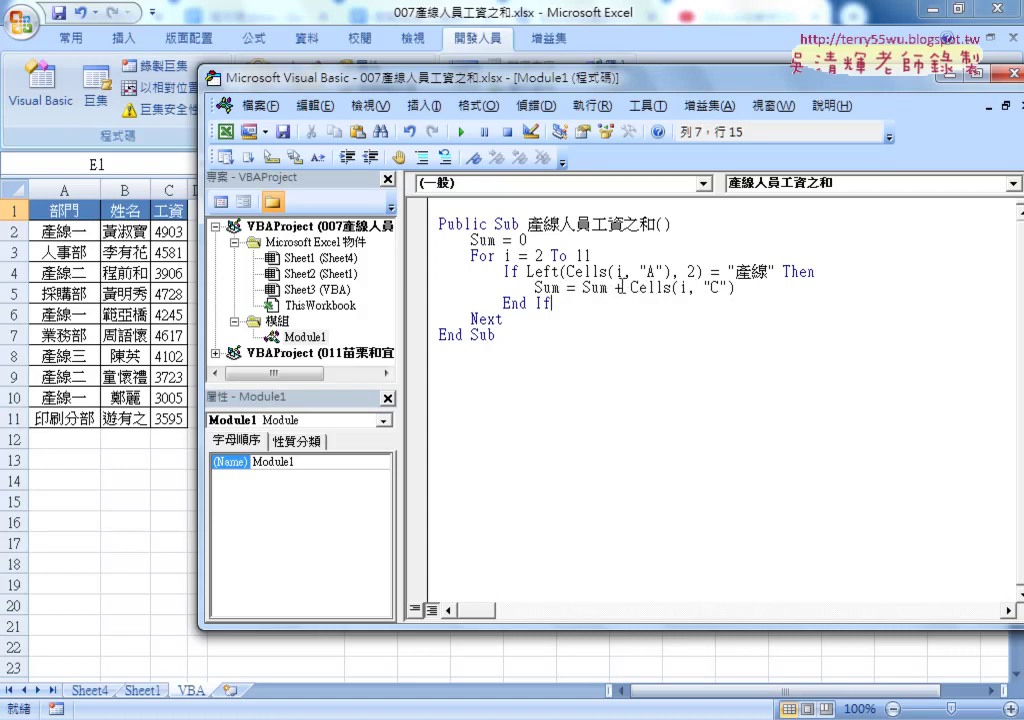
pyautogui.doubleClick(516, 240)
pyautogui.click(622, 288)
pyautogui.moveTo(630, 288); pyautogui.dragTo(734, 288)
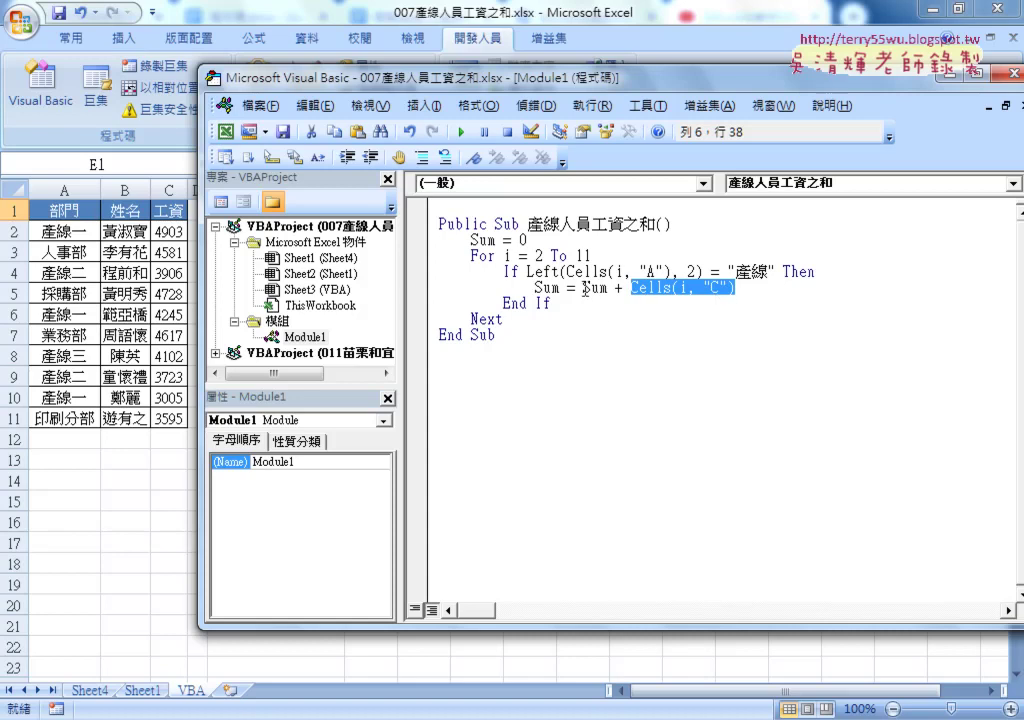
# Insert an empty line between Next and End Sub for the E2 output statement
pyautogui.moveTo(583, 287); pyautogui.dragTo(734, 287)
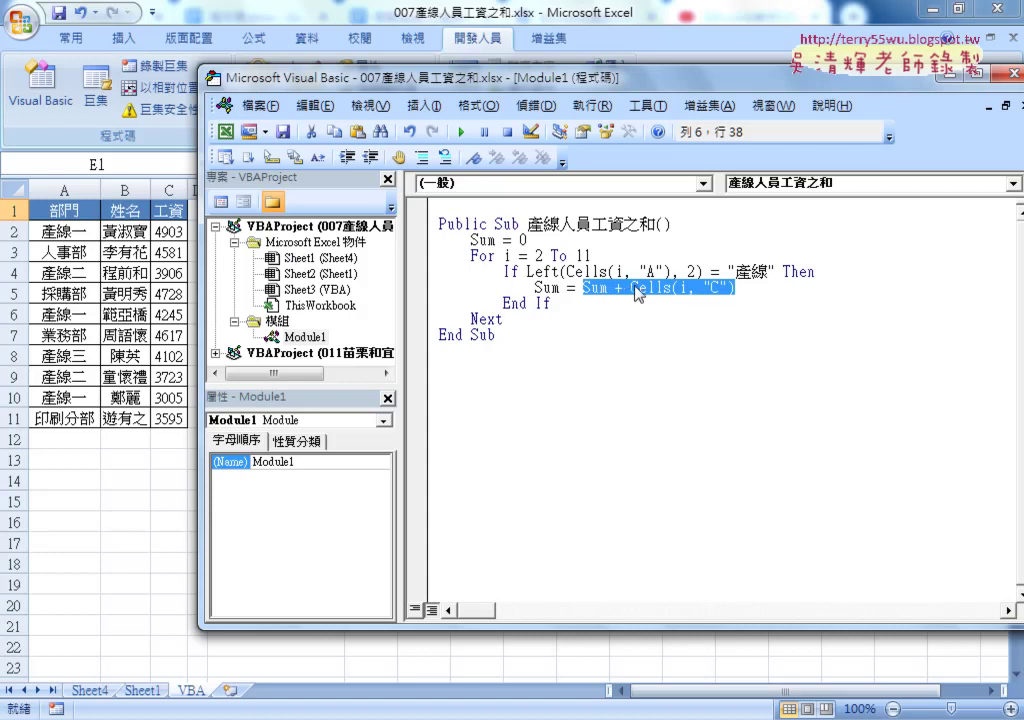
pyautogui.moveTo(535, 288); pyautogui.dragTo(557, 288)
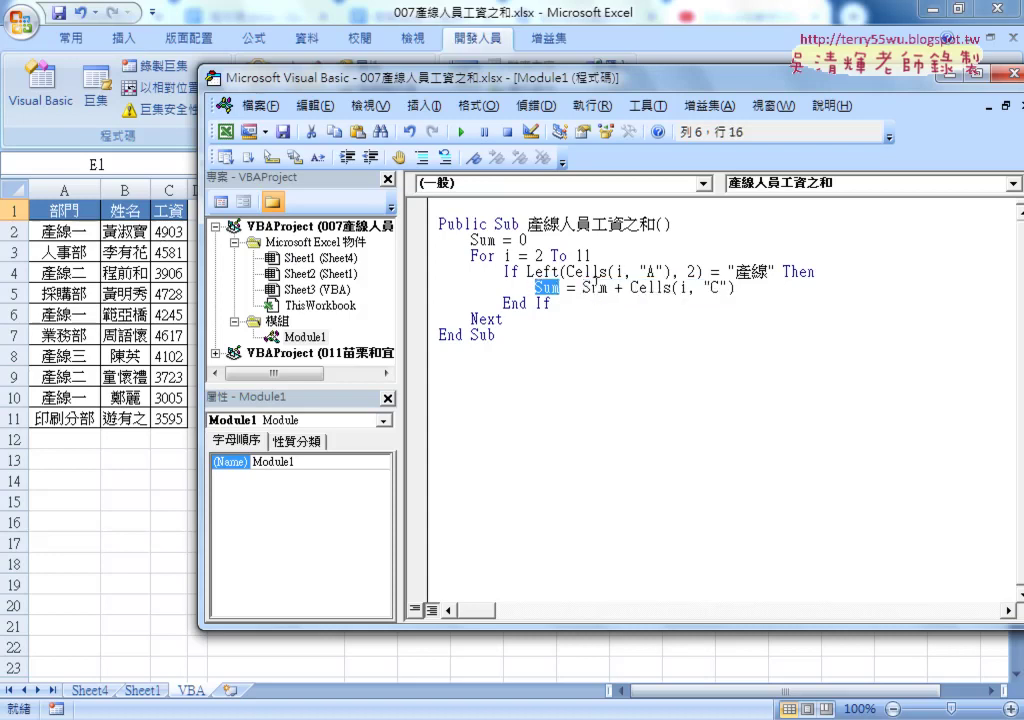
pyautogui.click(520, 305)
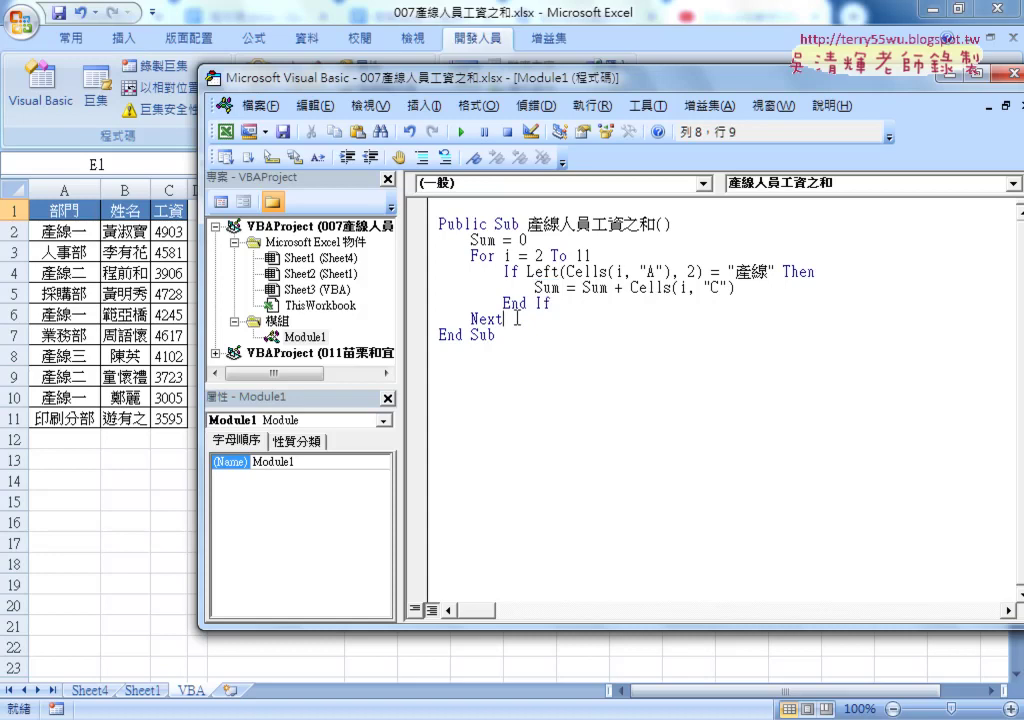
pyautogui.press('Return')
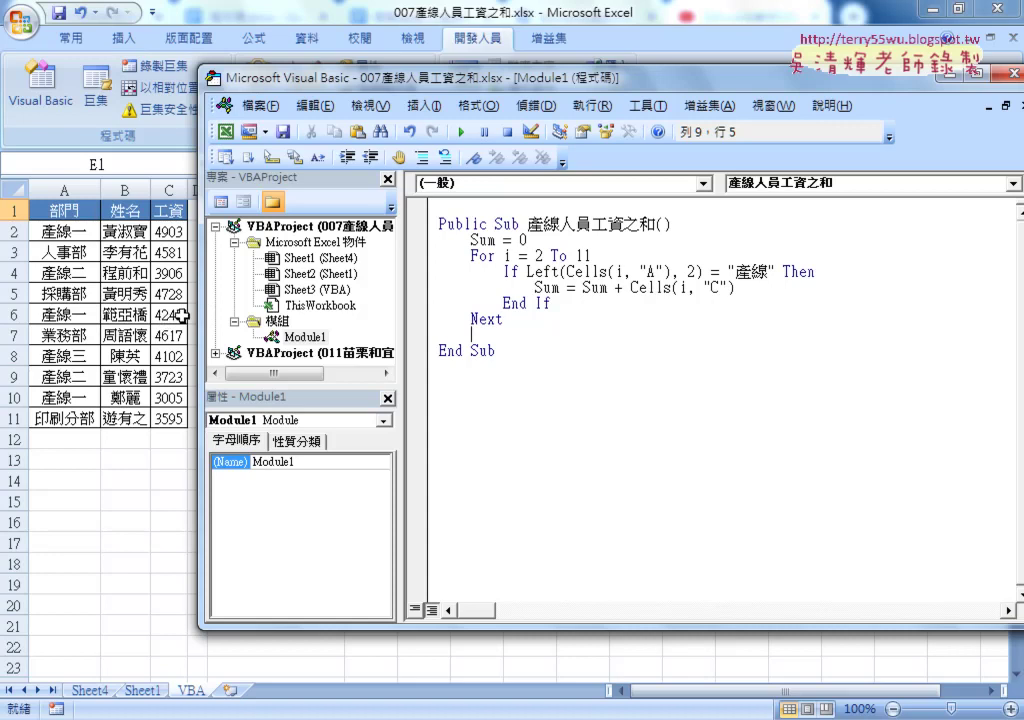
pyautogui.click(562, 289)
pyautogui.doubleClick(547, 290)
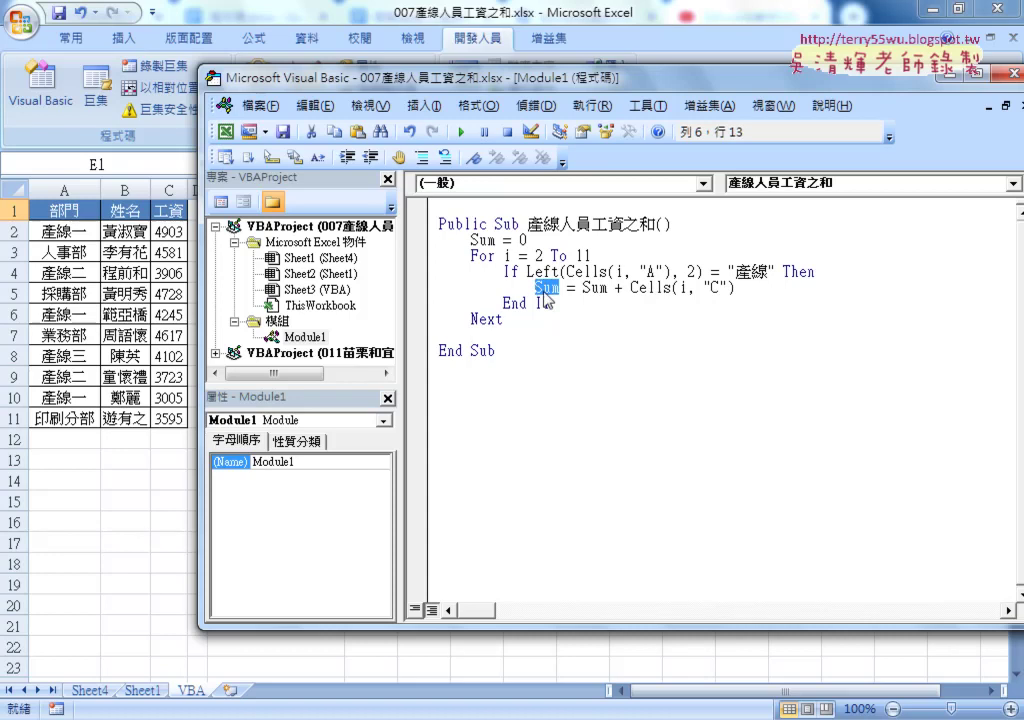
pyautogui.press('Down')
pyautogui.press('Down')
pyautogui.press('Down')
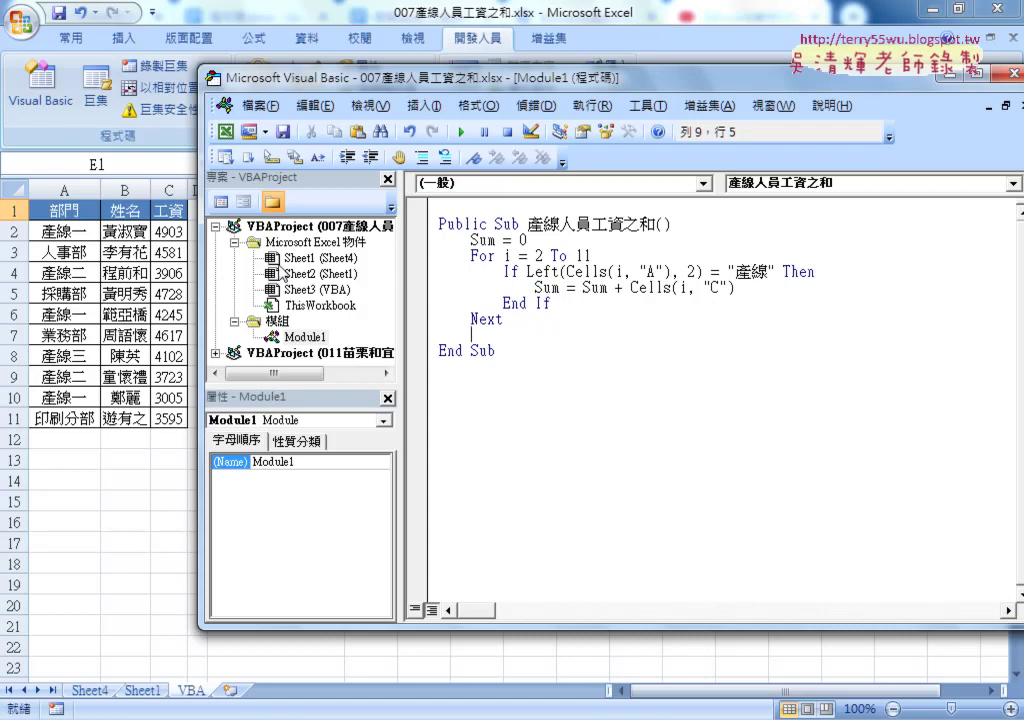
# Narrow the code window to reveal column E and type range("E2)=sum below Next
pyautogui.moveTo(202, 262); pyautogui.dragTo(352, 262)
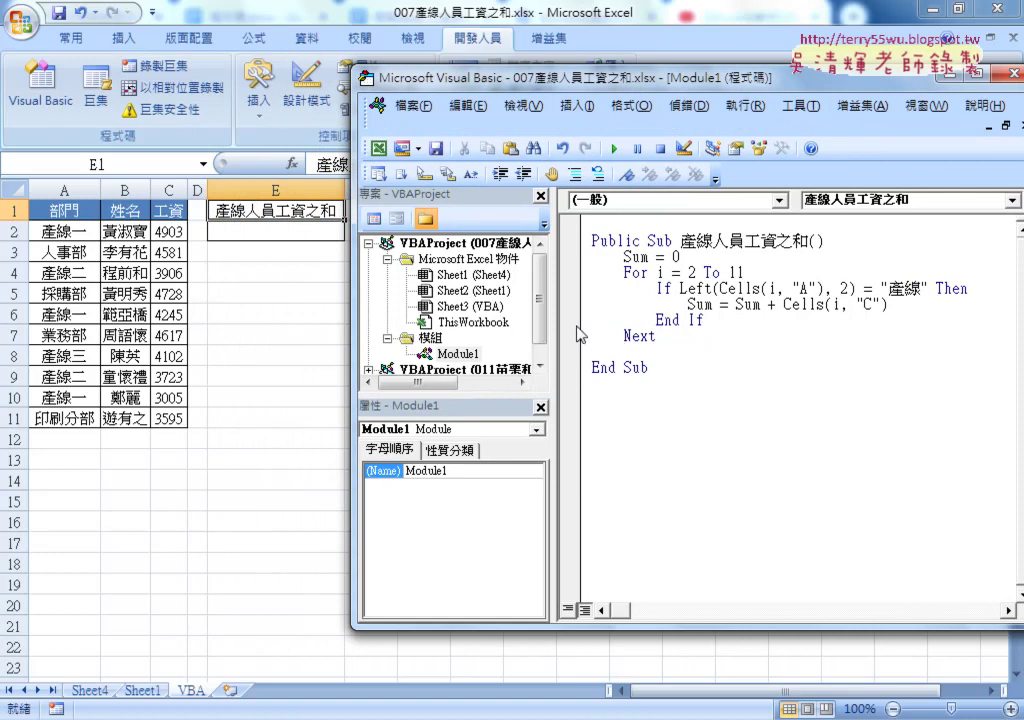
pyautogui.write('ra')
pyautogui.write('ng')
pyautogui.write('e("')
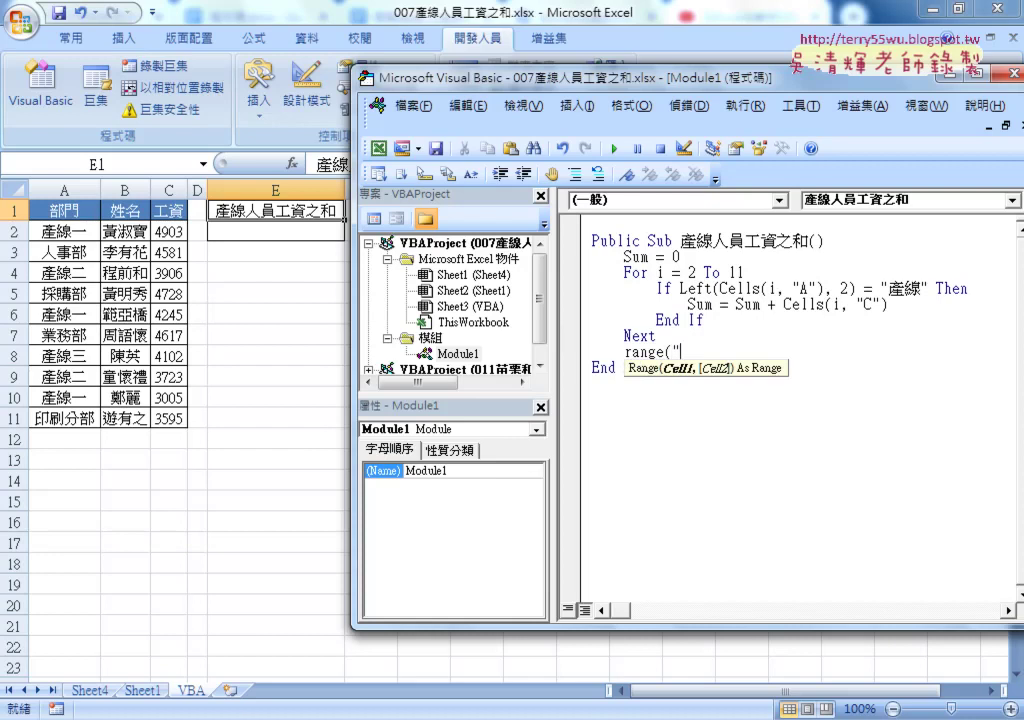
pyautogui.write('E')
pyautogui.write('2')
pyautogui.write(')')
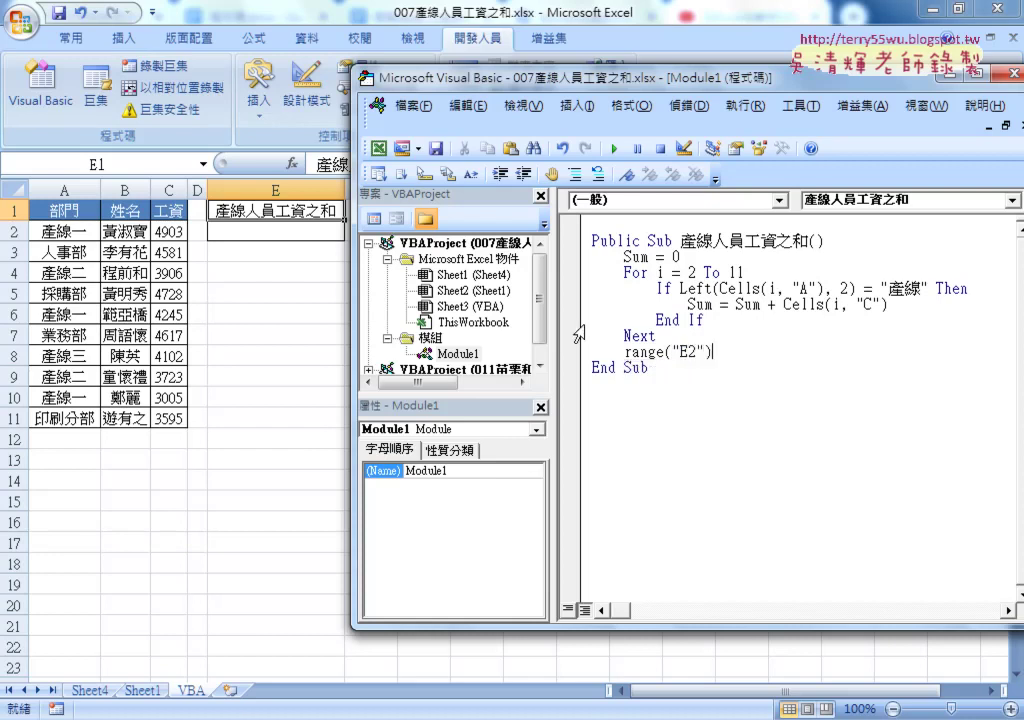
pyautogui.write('=')
pyautogui.write('sum')
# Complete the line as Range("E2") = Sum so the total is written to E2
pyautogui.press('Down')
pyautogui.moveTo(837, 370); pyautogui.dragTo(740, 357)
pyautogui.click(653, 352)
# Set a breakpoint on the For line, run to it, and step to the If to inspect the Left condition
pyautogui.click(570, 273)
pyautogui.click(614, 148)
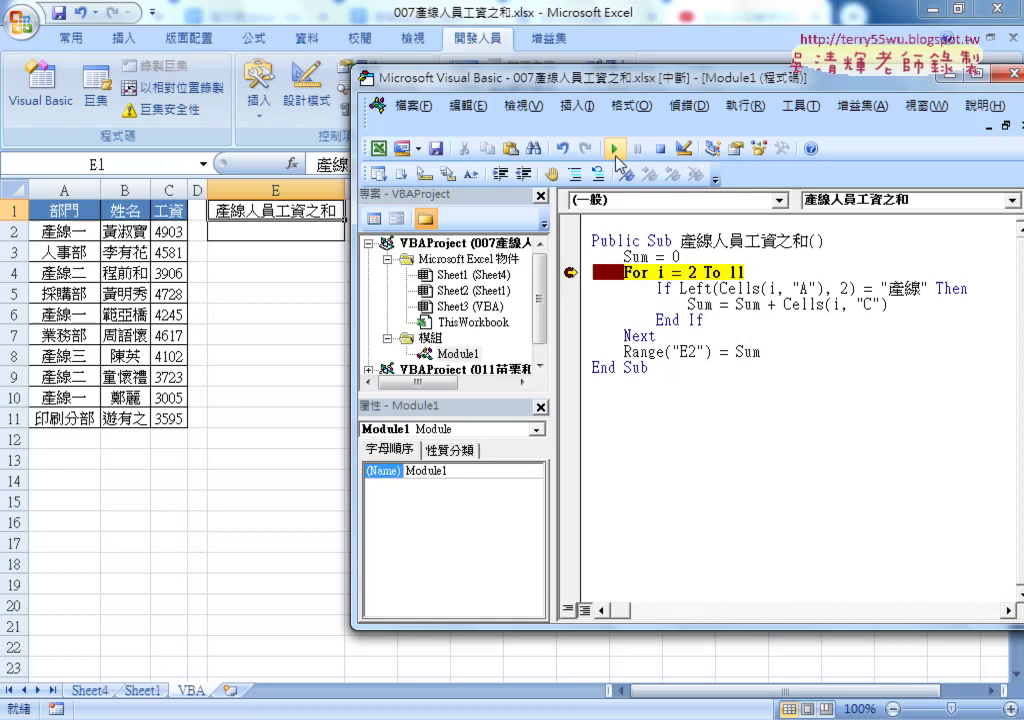
pyautogui.moveTo(626, 258)
pyautogui.press('F8')
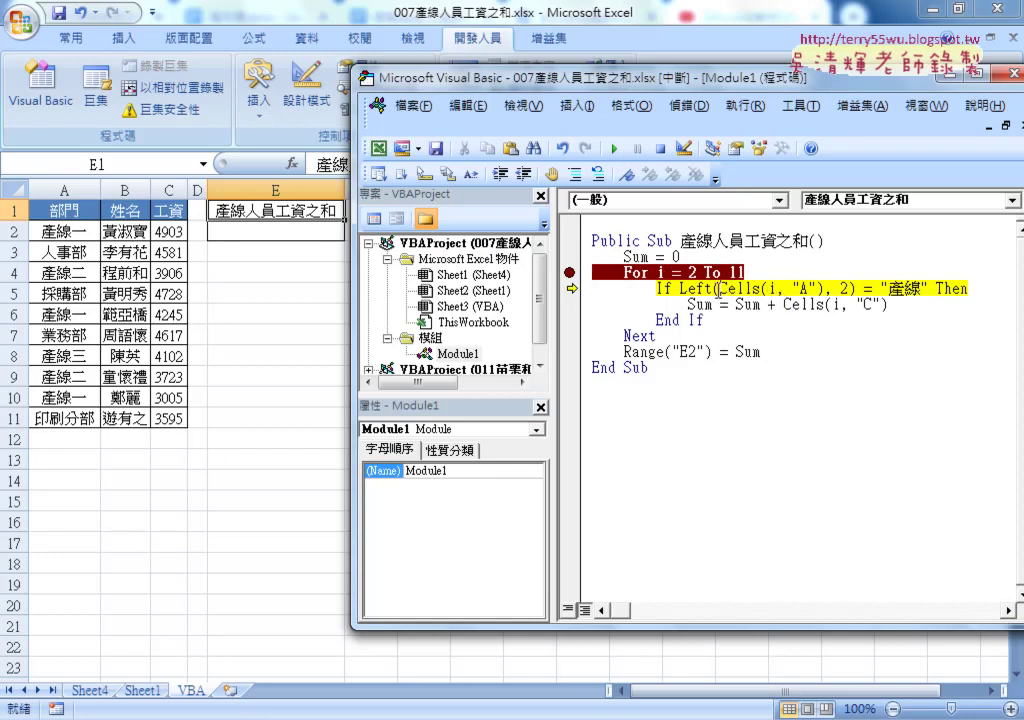
pyautogui.moveTo(719, 288); pyautogui.dragTo(822, 288)
pyautogui.moveTo(790, 293)
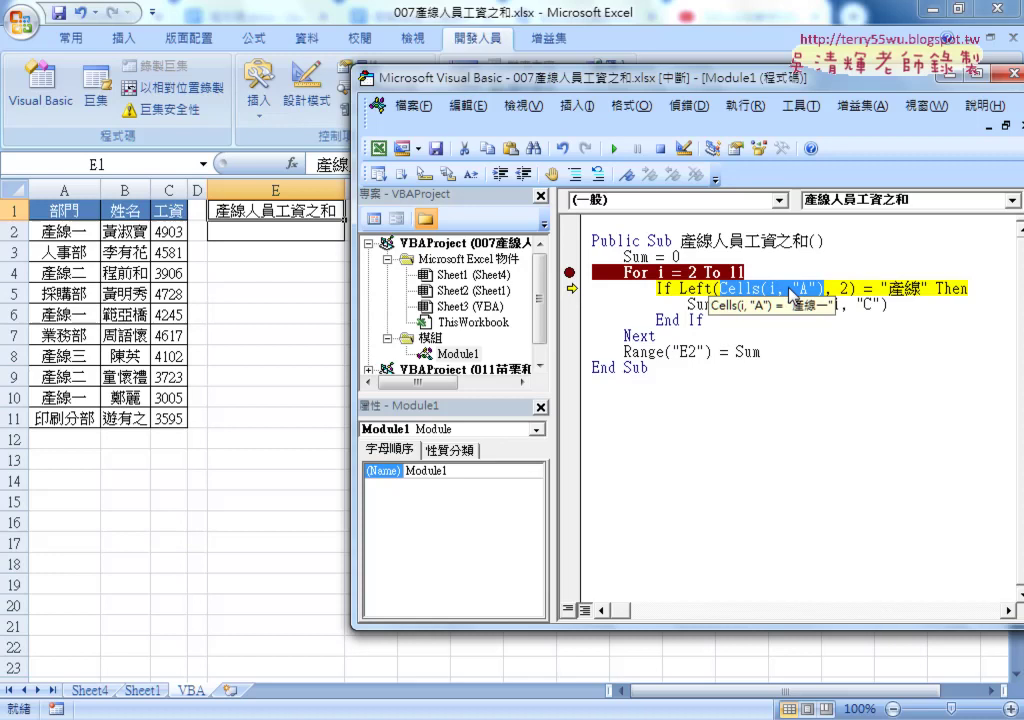
pyautogui.moveTo(680, 288); pyautogui.dragTo(846, 288)
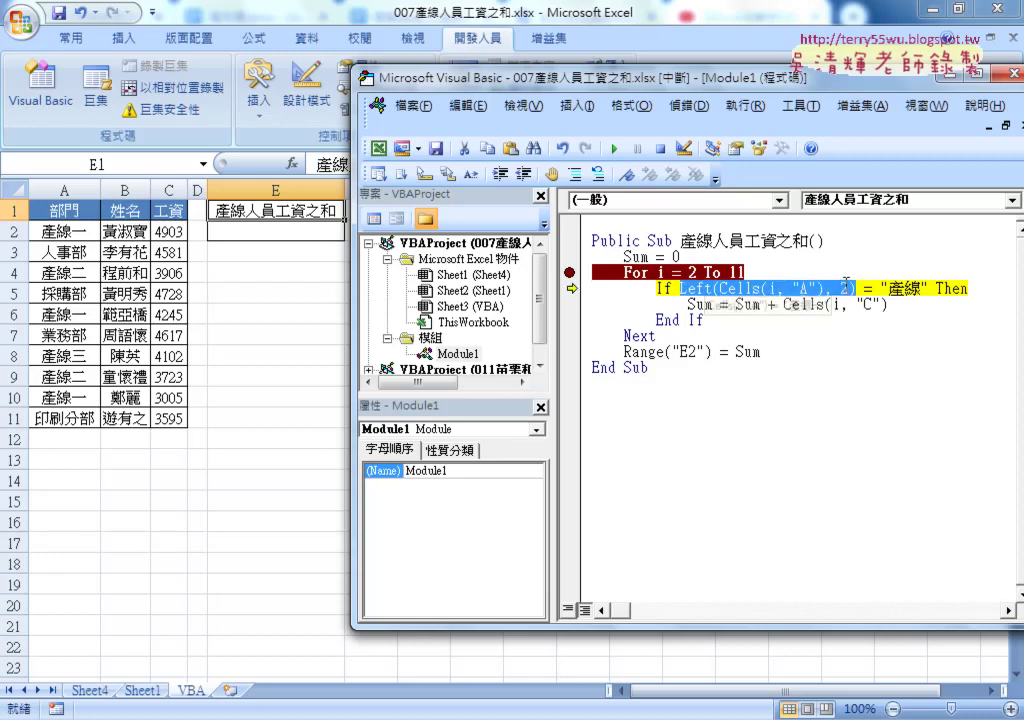
pyautogui.moveTo(813, 293)
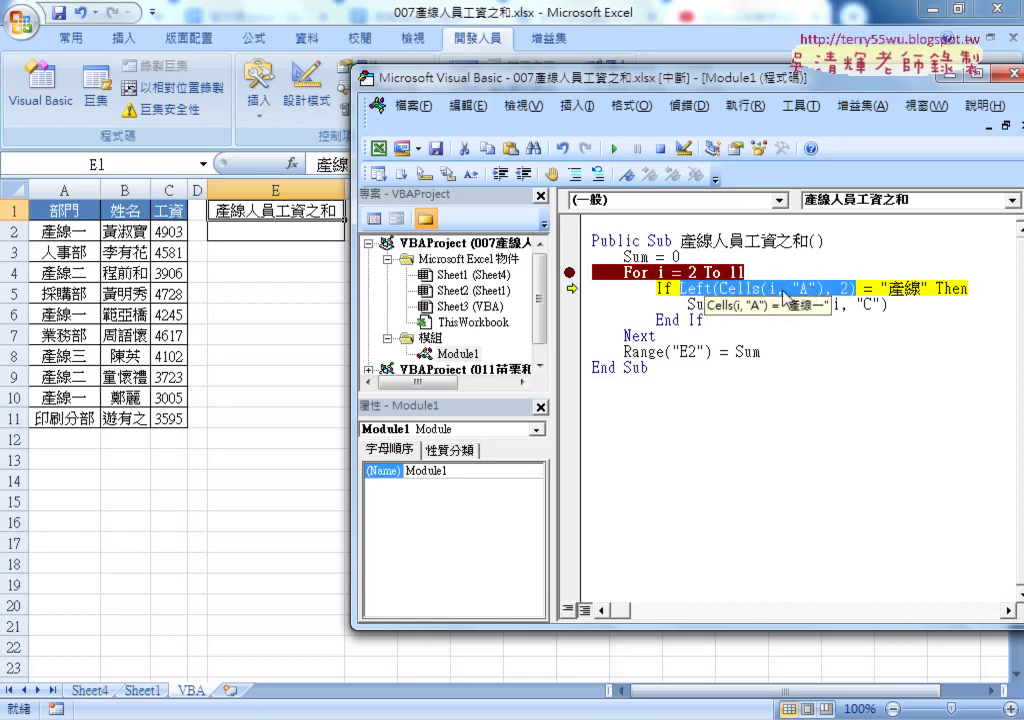
pyautogui.click(850, 304)
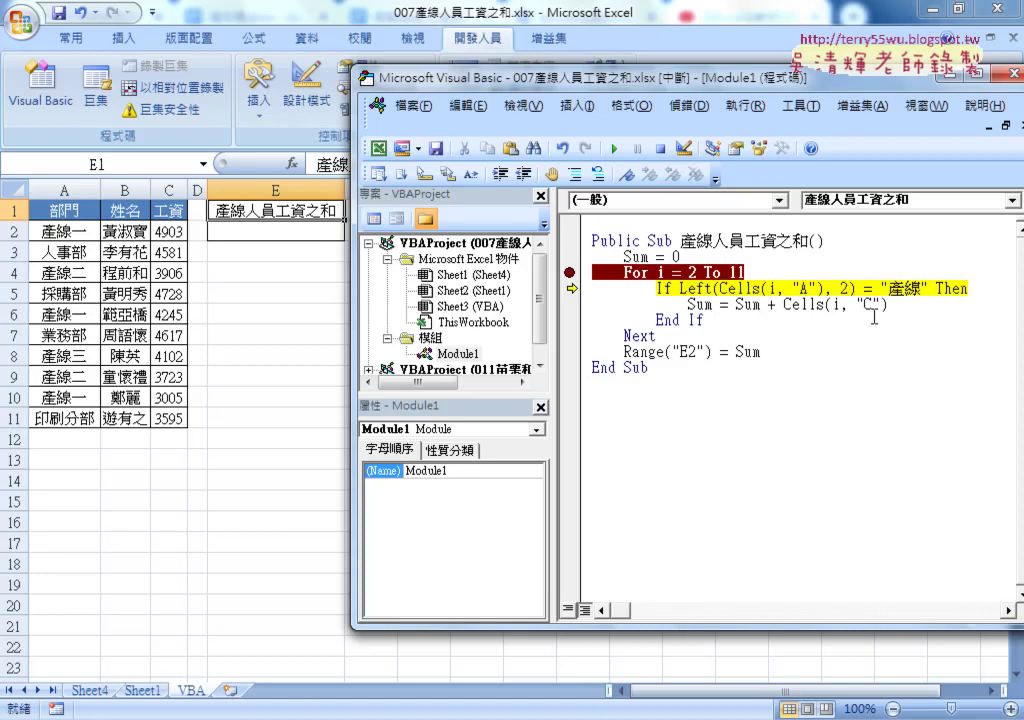
# Step through the accumulation line and confirm Sum has reached 4903
pyautogui.press('F8')
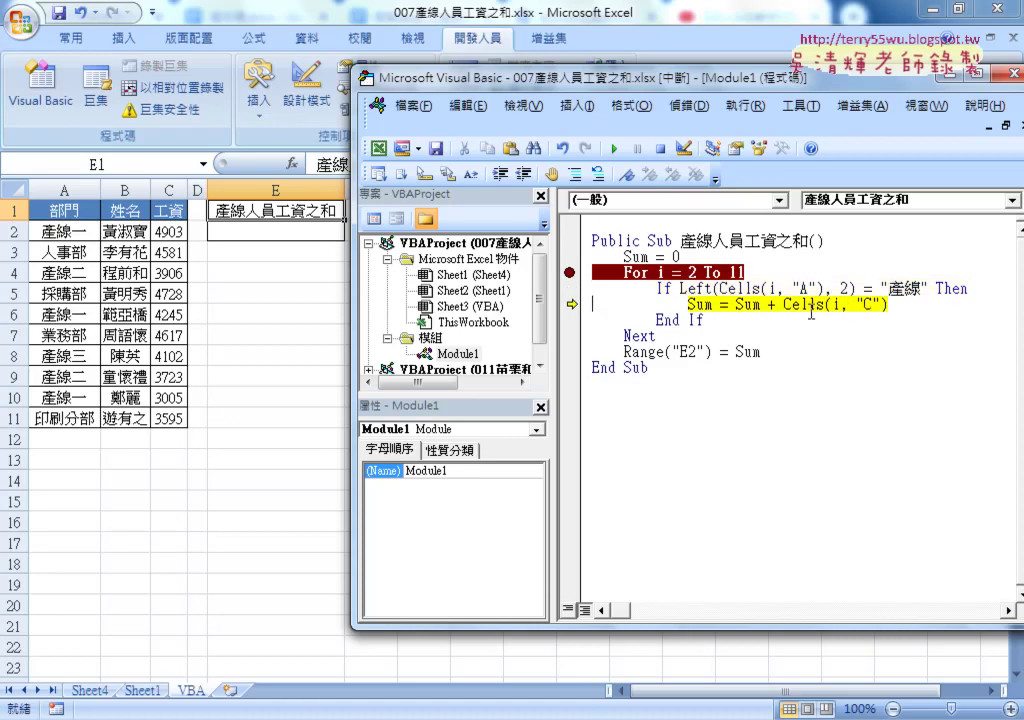
pyautogui.moveTo(746, 304)
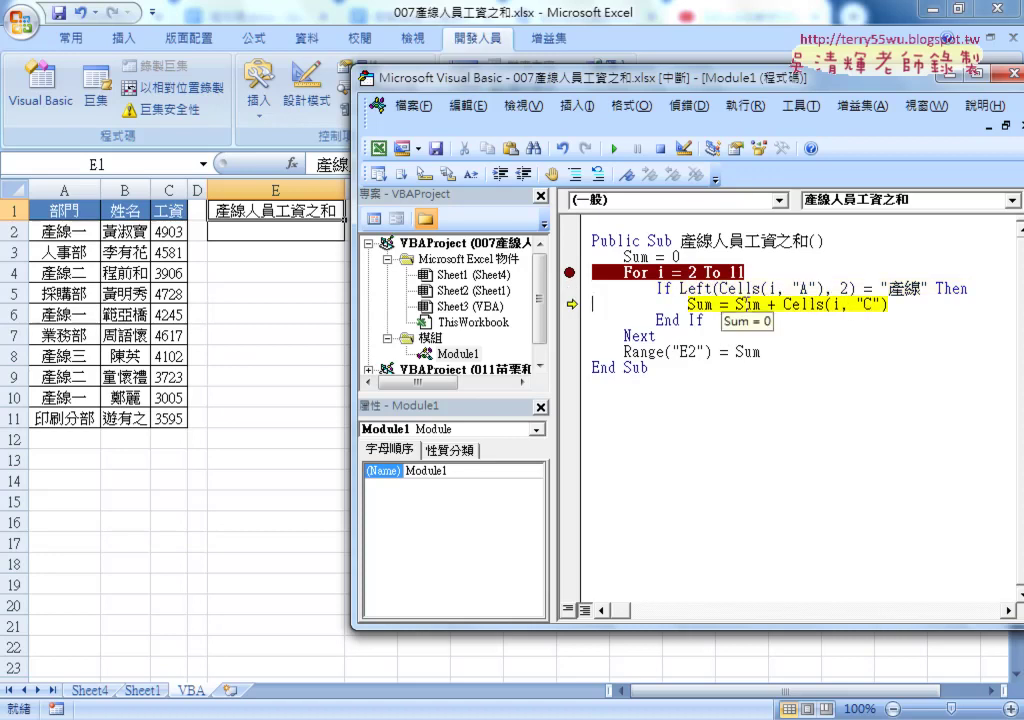
pyautogui.moveTo(777, 304); pyautogui.dragTo(887, 304)
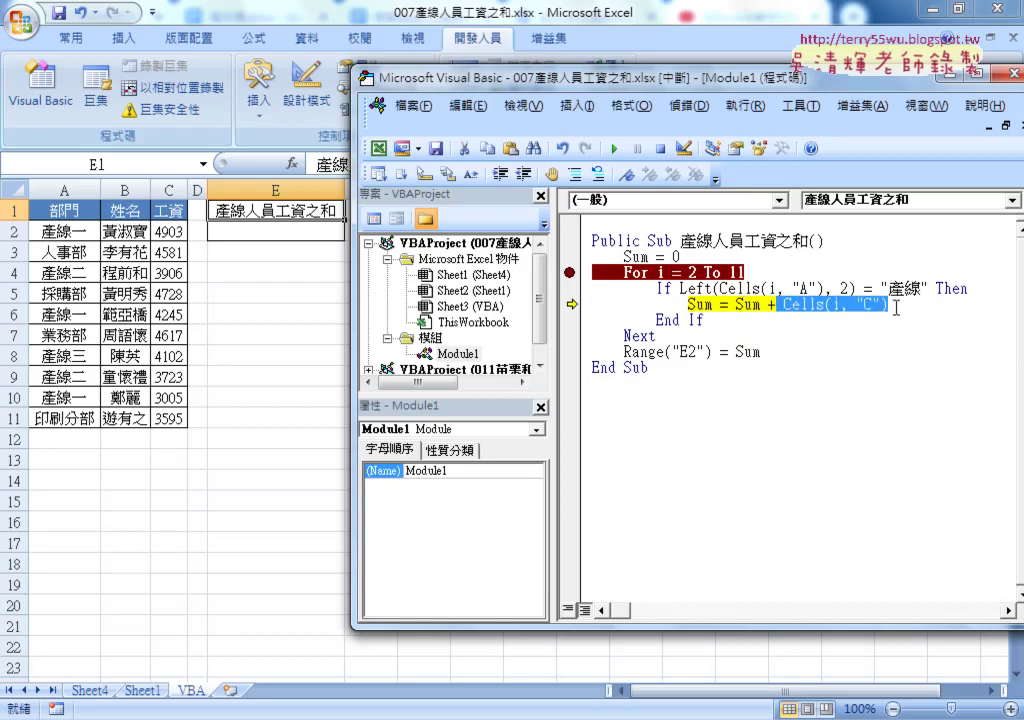
pyautogui.moveTo(800, 314)
pyautogui.hotkey('shift', 'Left')
pyautogui.hotkey('shift', 'Left')
pyautogui.hotkey('shift', 'Left')
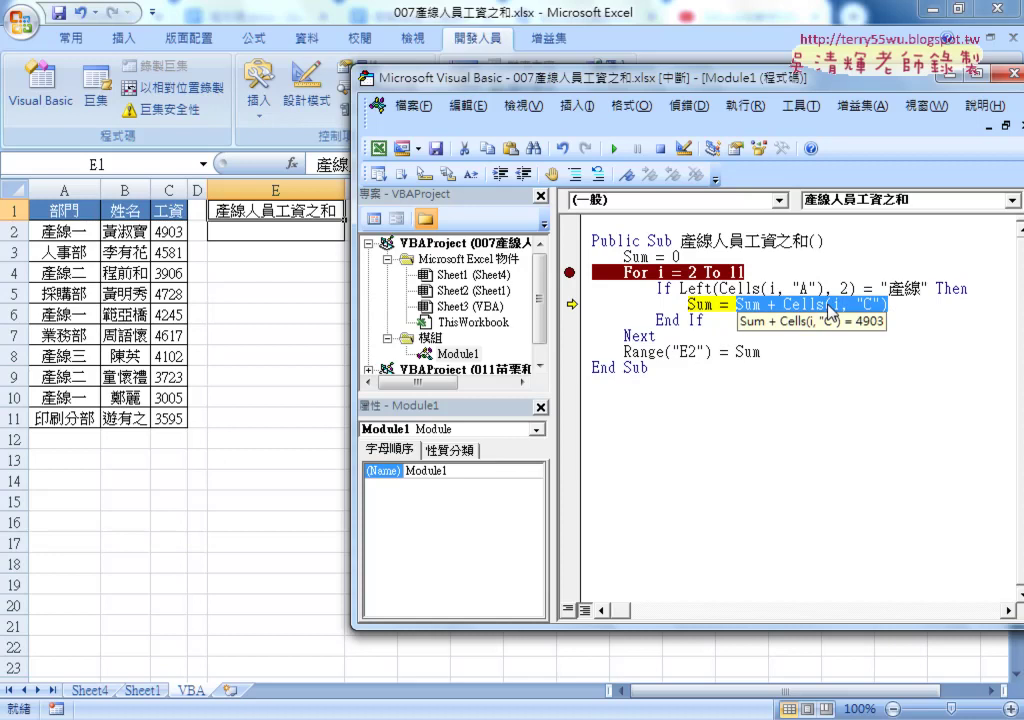
pyautogui.moveTo(752, 290)
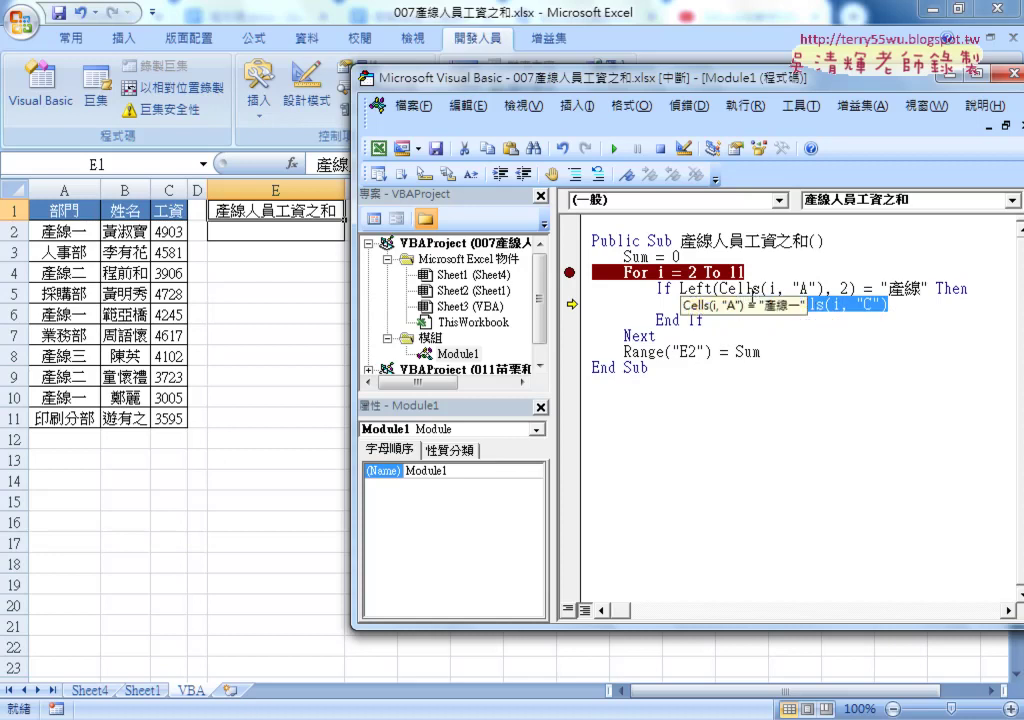
pyautogui.press('F8')
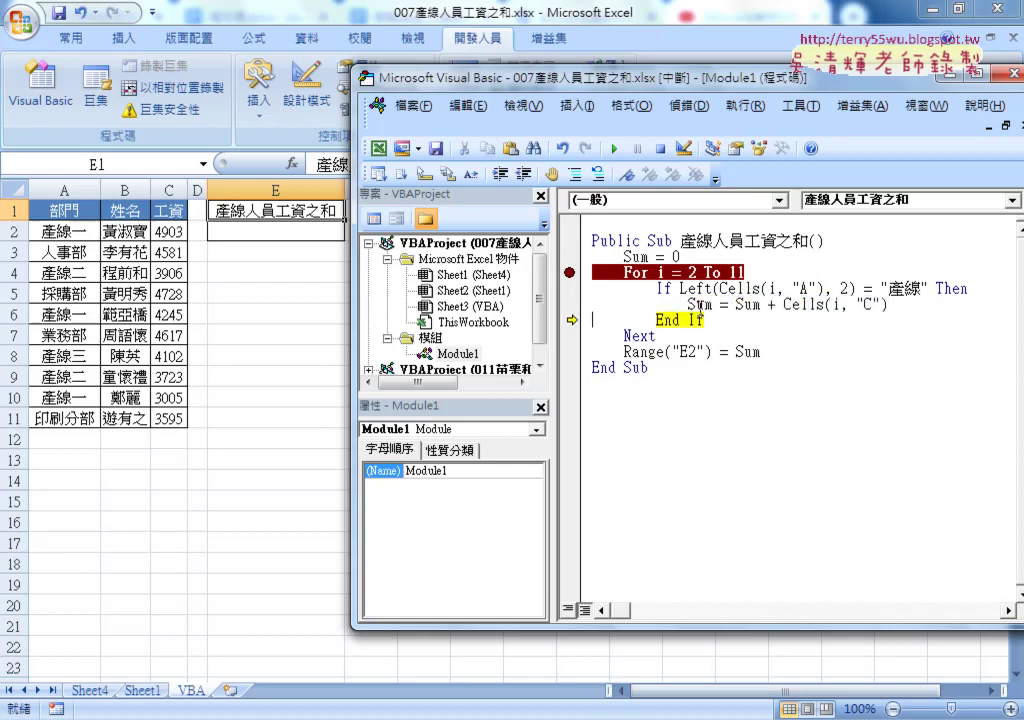
pyautogui.moveTo(699, 308)
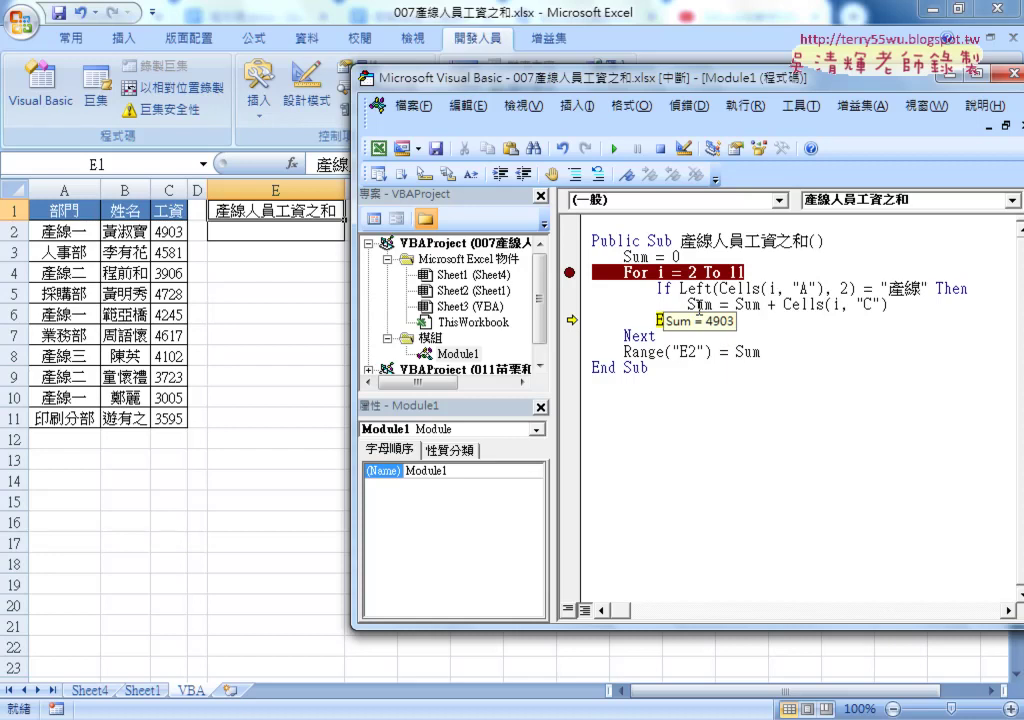
pyautogui.moveTo(737, 305); pyautogui.dragTo(888, 305)
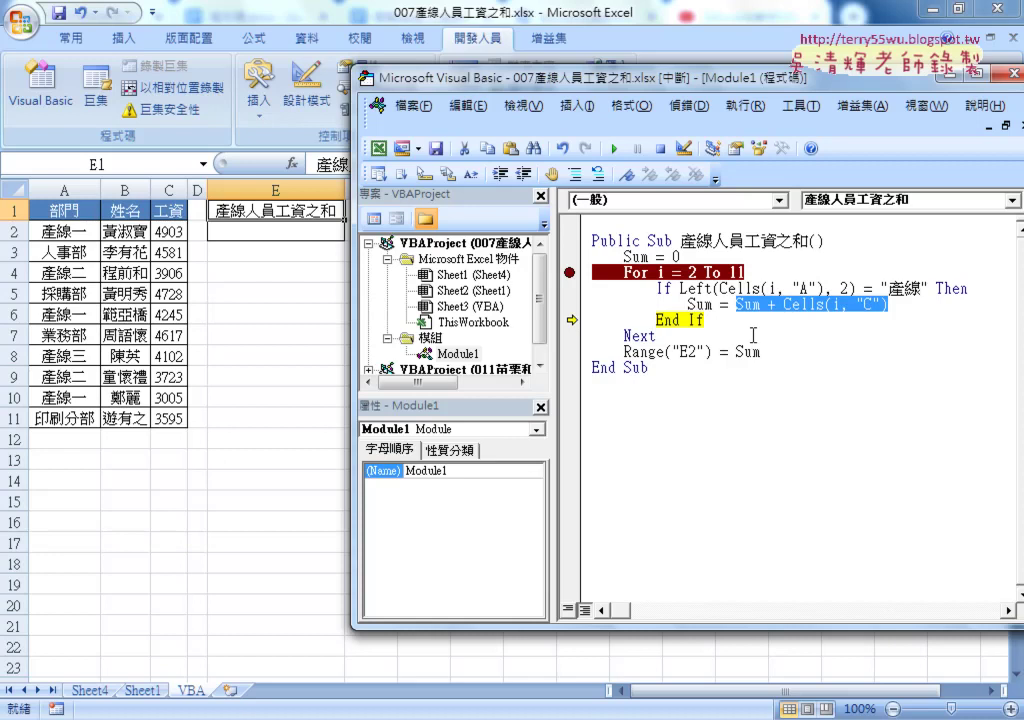
# Step into the next loop pass and add the 3906 salary, bringing Sum to 8809
pyautogui.press('F8')
pyautogui.press('F8')
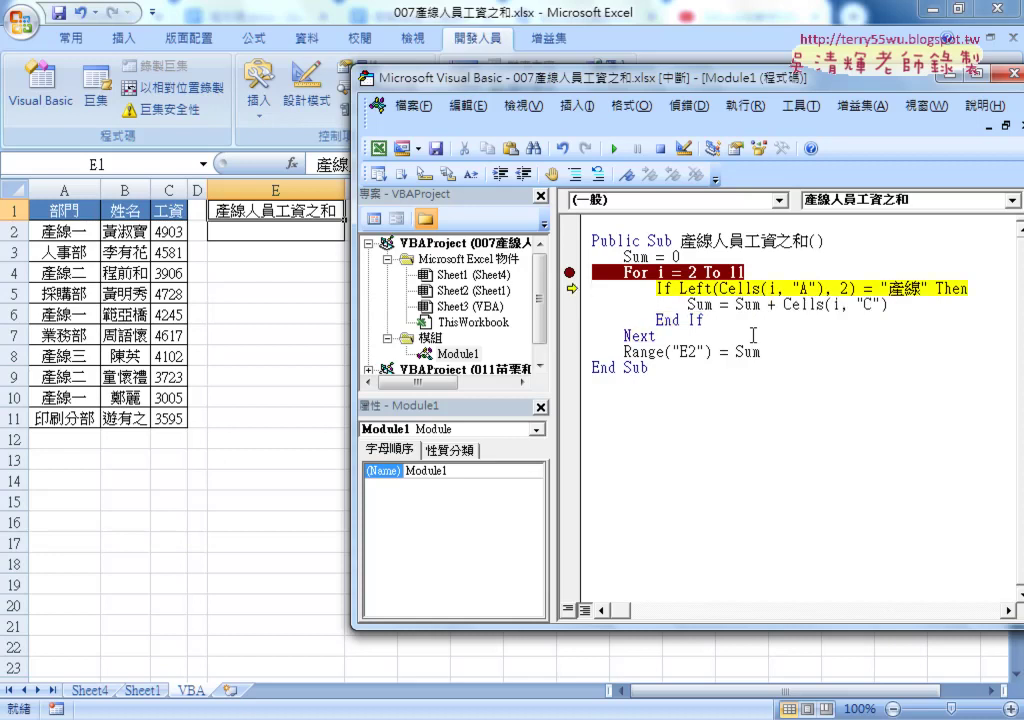
pyautogui.press('F8')
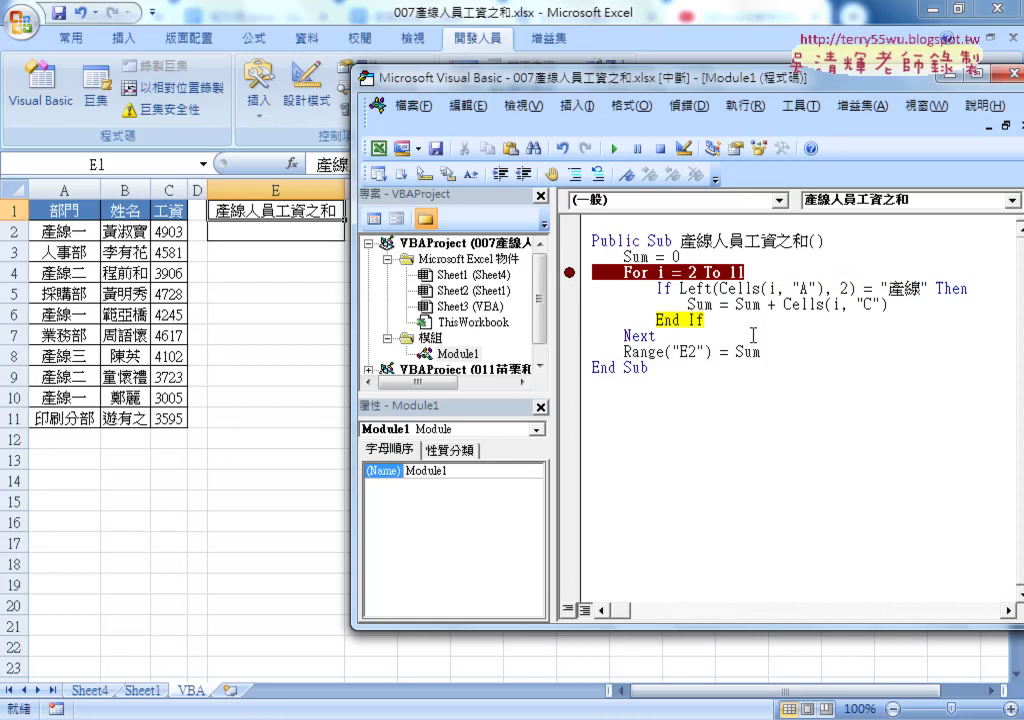
pyautogui.press('F8')
pyautogui.press('F8')
pyautogui.press('F8')
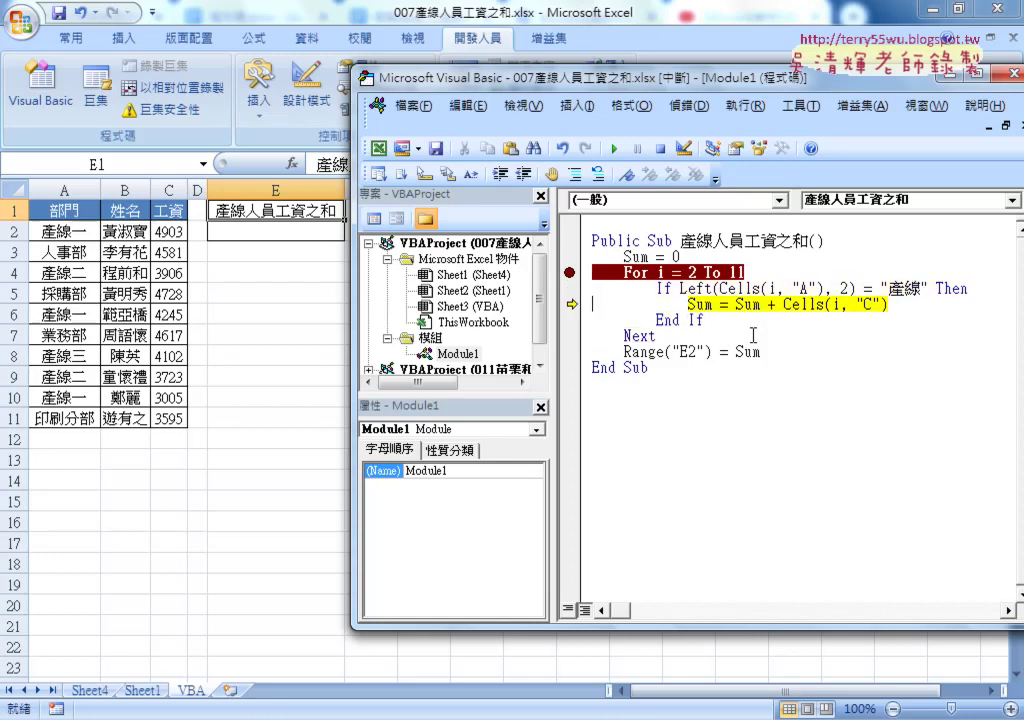
pyautogui.moveTo(753, 304)
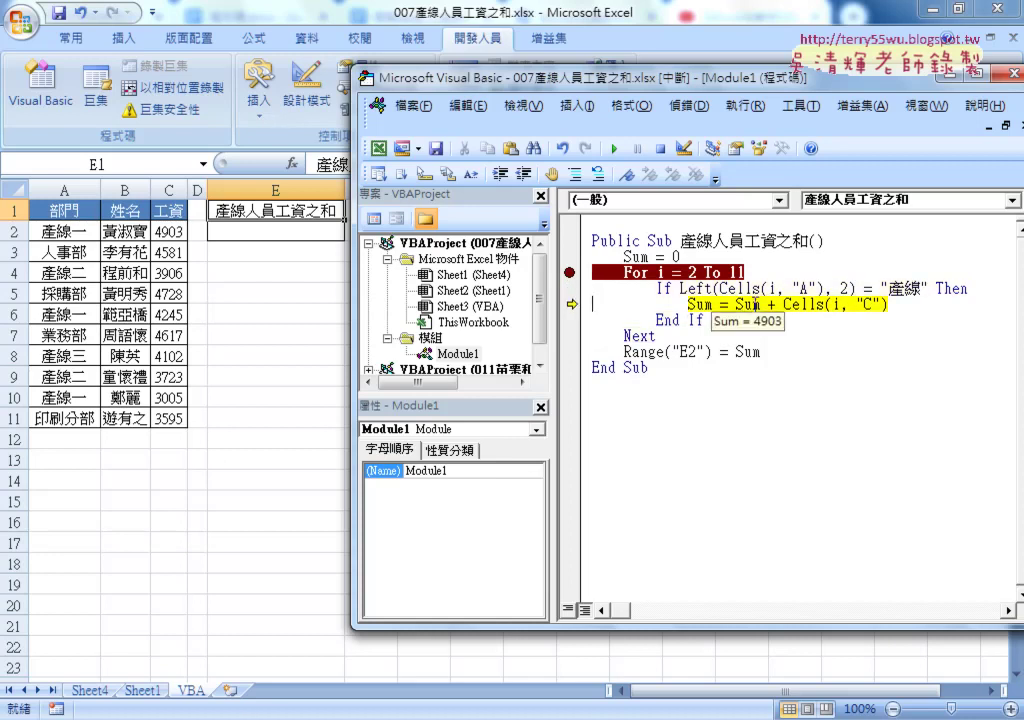
pyautogui.moveTo(782, 304); pyautogui.dragTo(885, 304)
pyautogui.moveTo(862, 312)
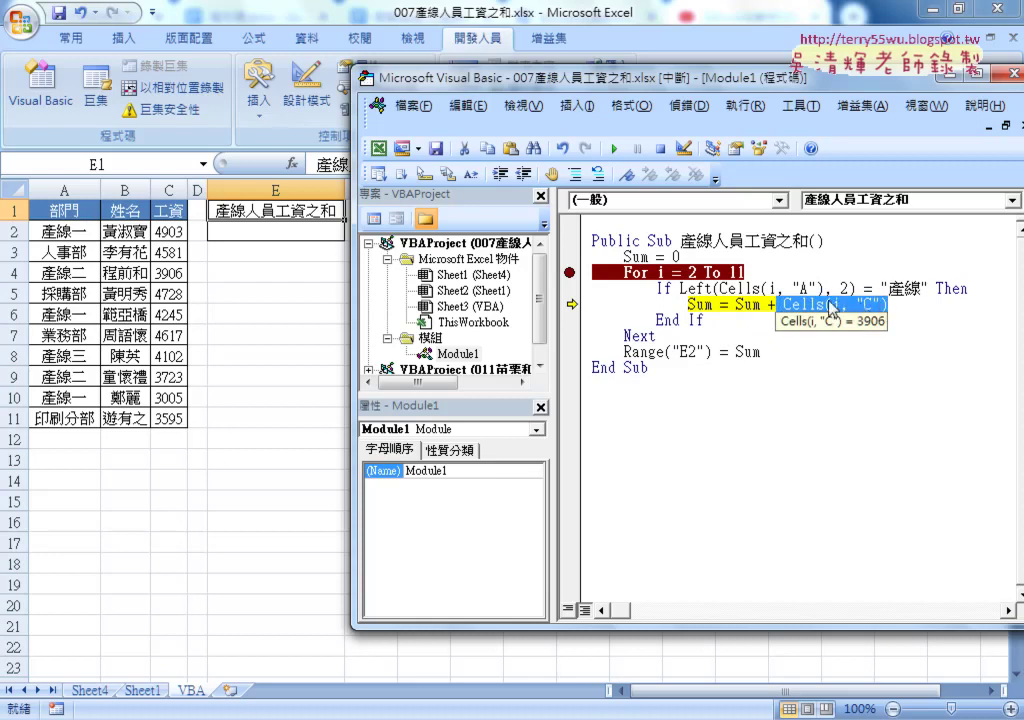
pyautogui.press('F8')
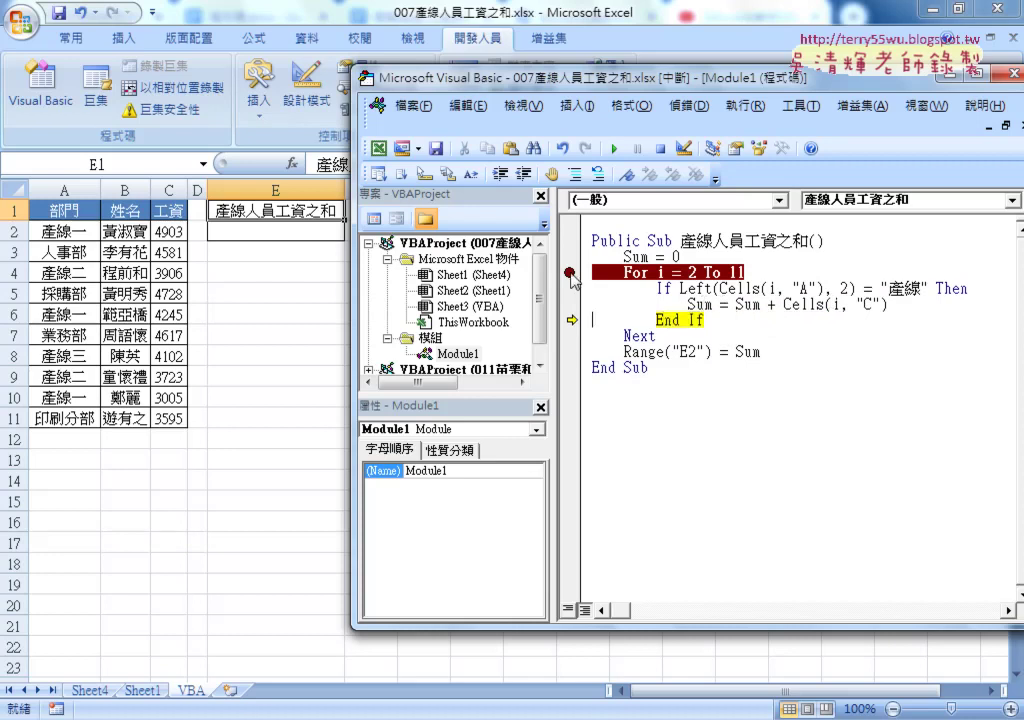
# Move the breakpoint to Range("E2") = Sum and run the loop to completion
pyautogui.click(570, 272)
pyautogui.click(570, 352)
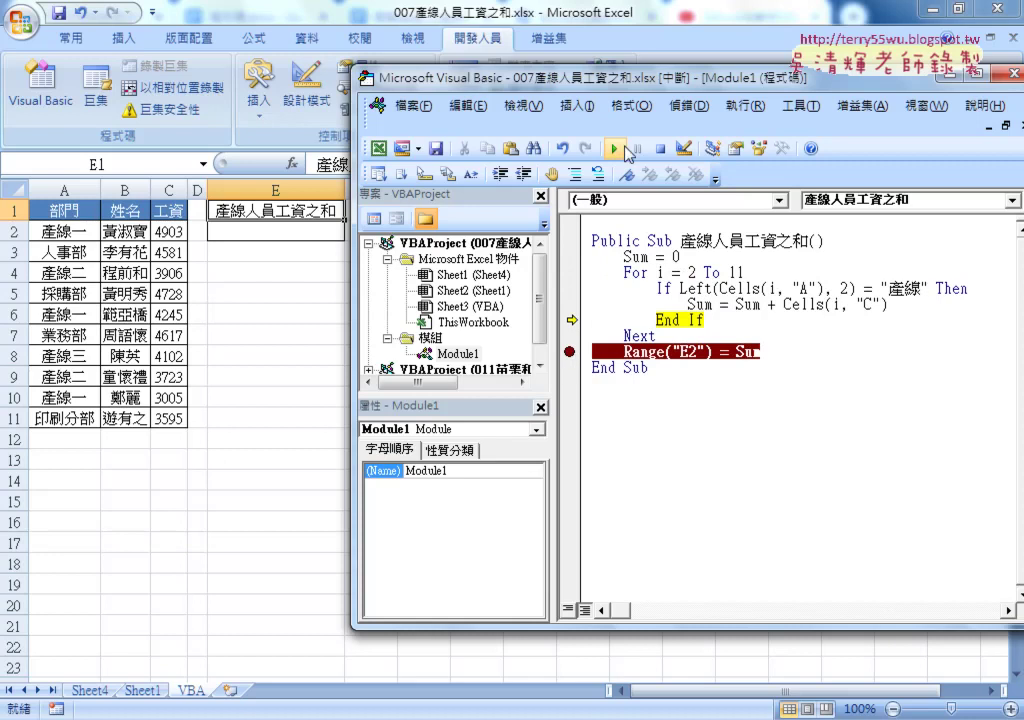
pyautogui.click(624, 148)
pyautogui.moveTo(636, 257)
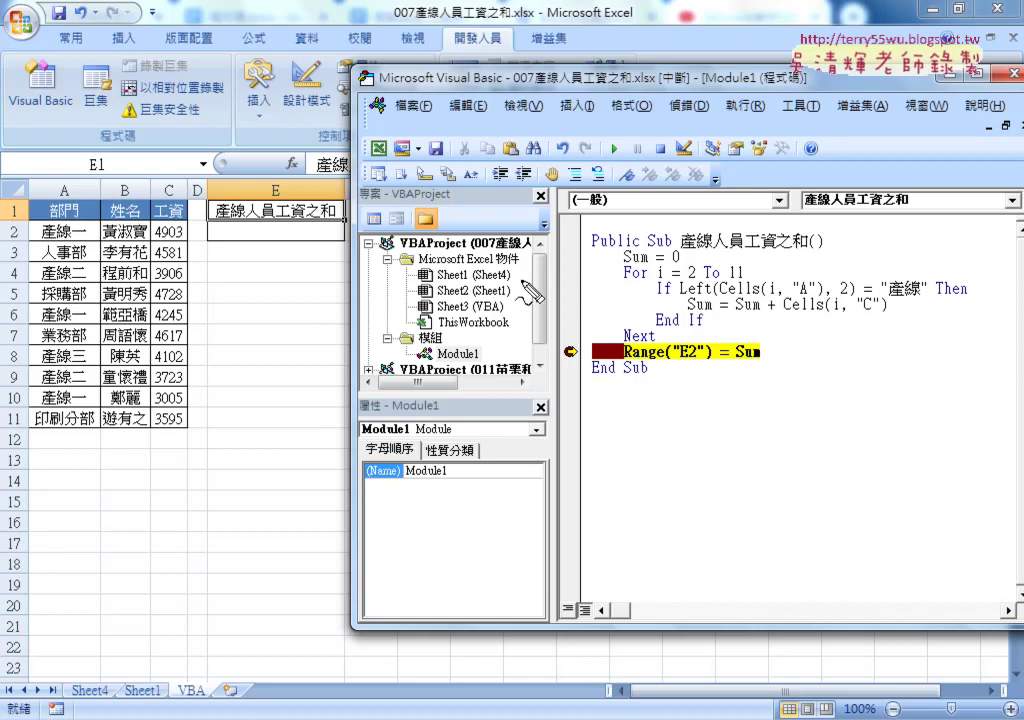
# Annotate Sum (23884), the still-empty E2, and the Sum = 0 and End Sub lines
pyautogui.moveTo(765, 345)
pyautogui.mouseDown()
pyautogui.moveTo(757, 370)
pyautogui.moveTo(666, 367)
pyautogui.mouseUp()
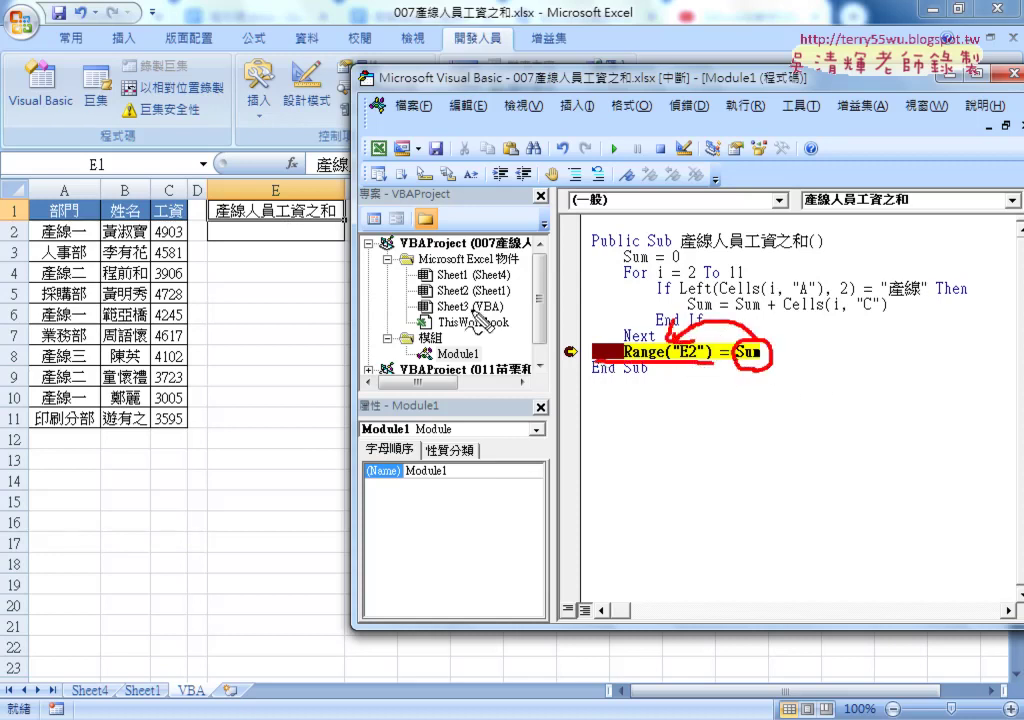
pyautogui.moveTo(240, 222); pyautogui.dragTo(300, 224)
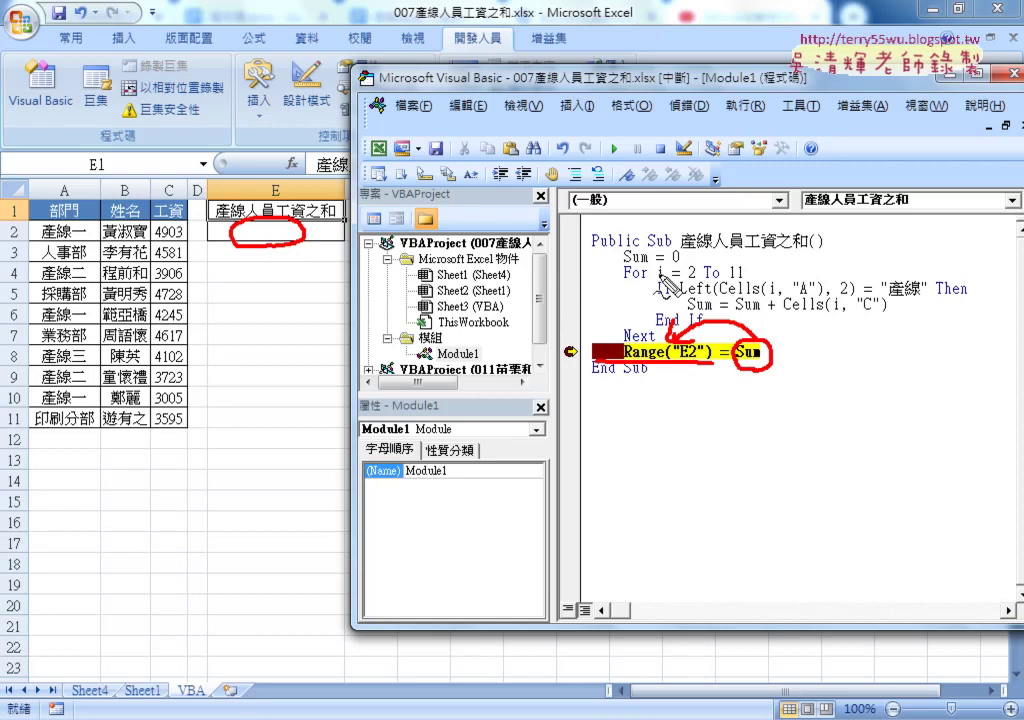
pyautogui.moveTo(604, 266); pyautogui.dragTo(660, 268)
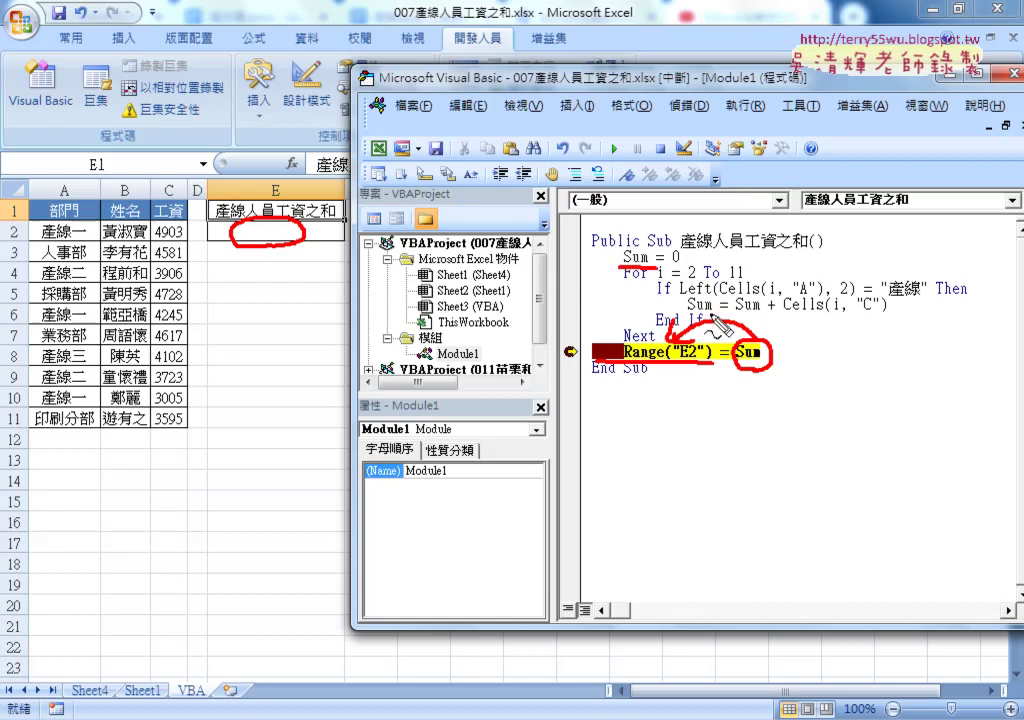
pyautogui.moveTo(648, 378); pyautogui.dragTo(596, 380)
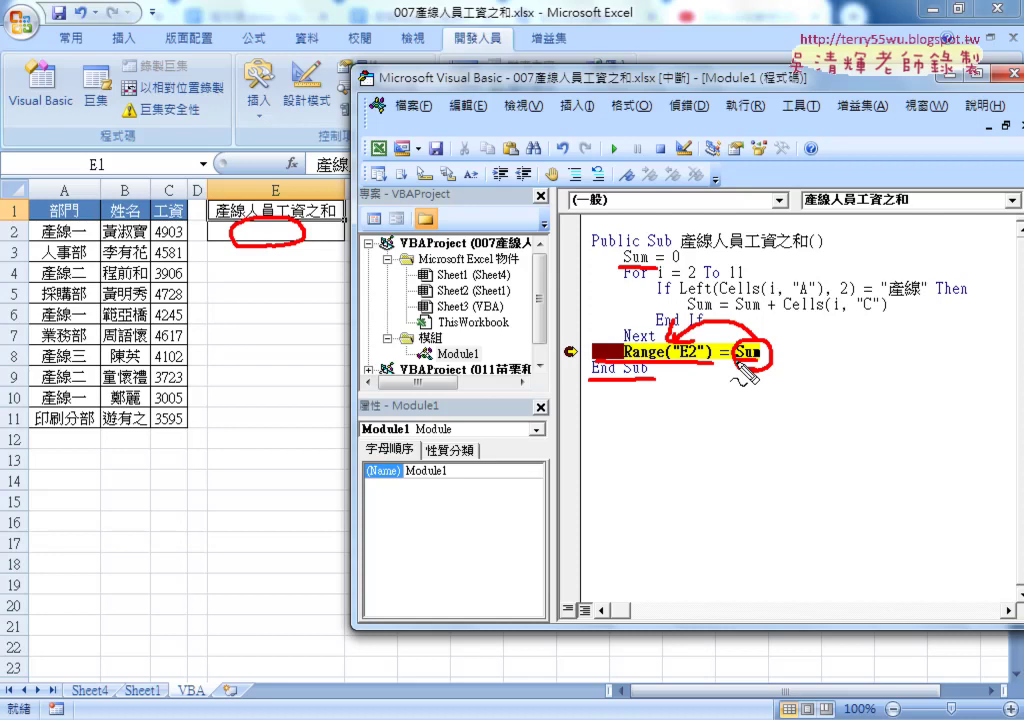
pyautogui.press('Escape')
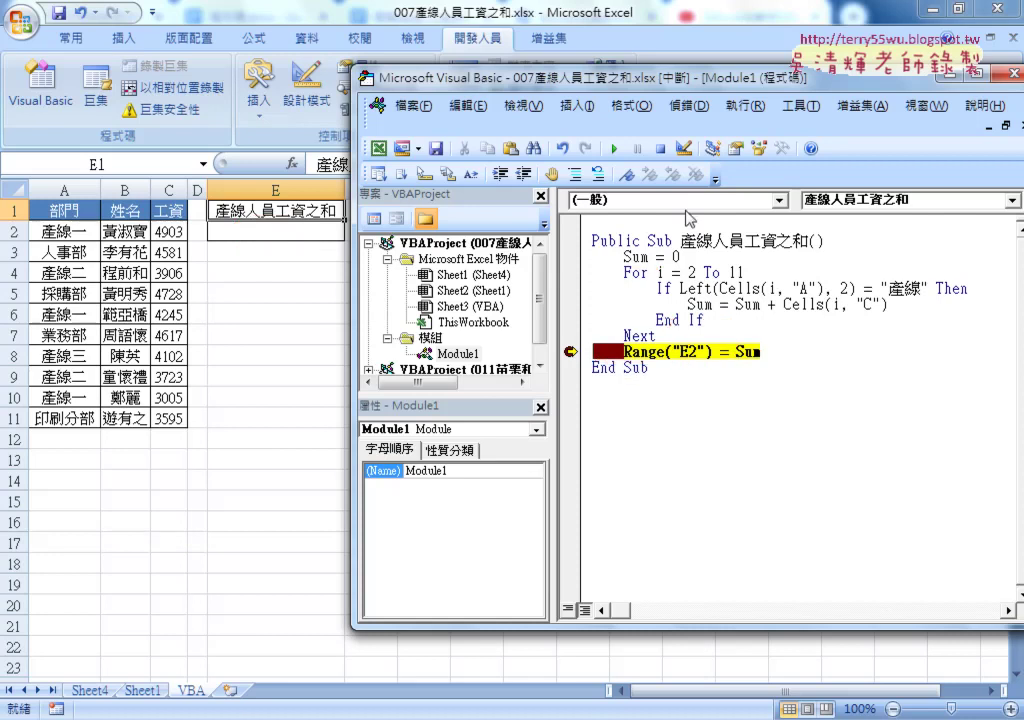
# Clear the Range("E2") breakpoint and step on so 23884 lands in E2 and the macro ends
pyautogui.click(570, 352)
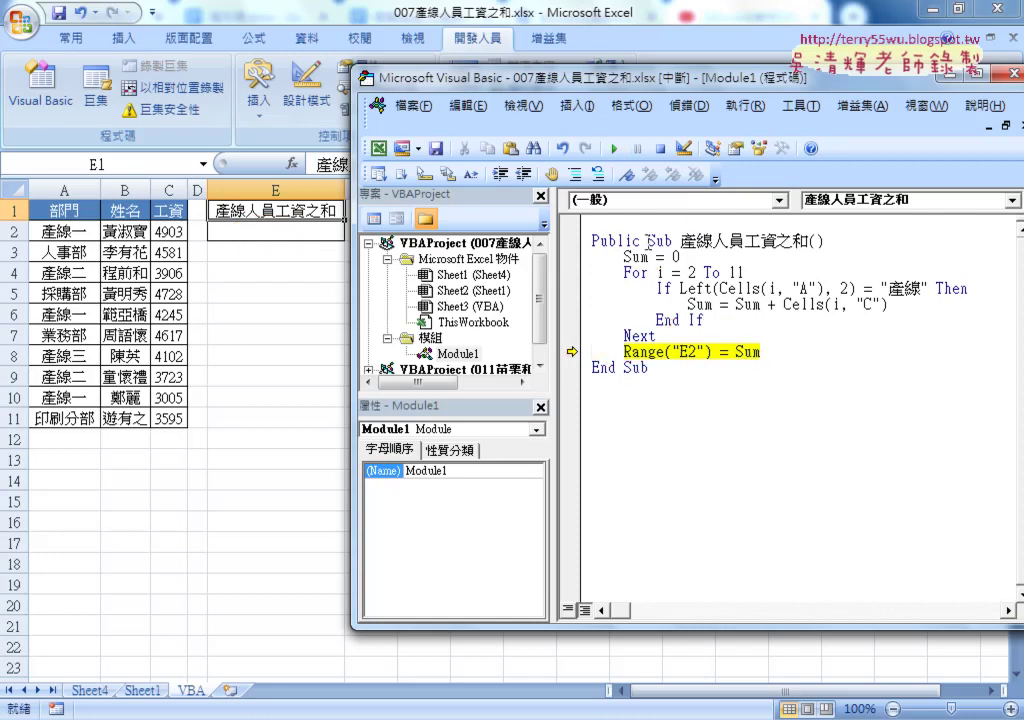
pyautogui.press('F8')
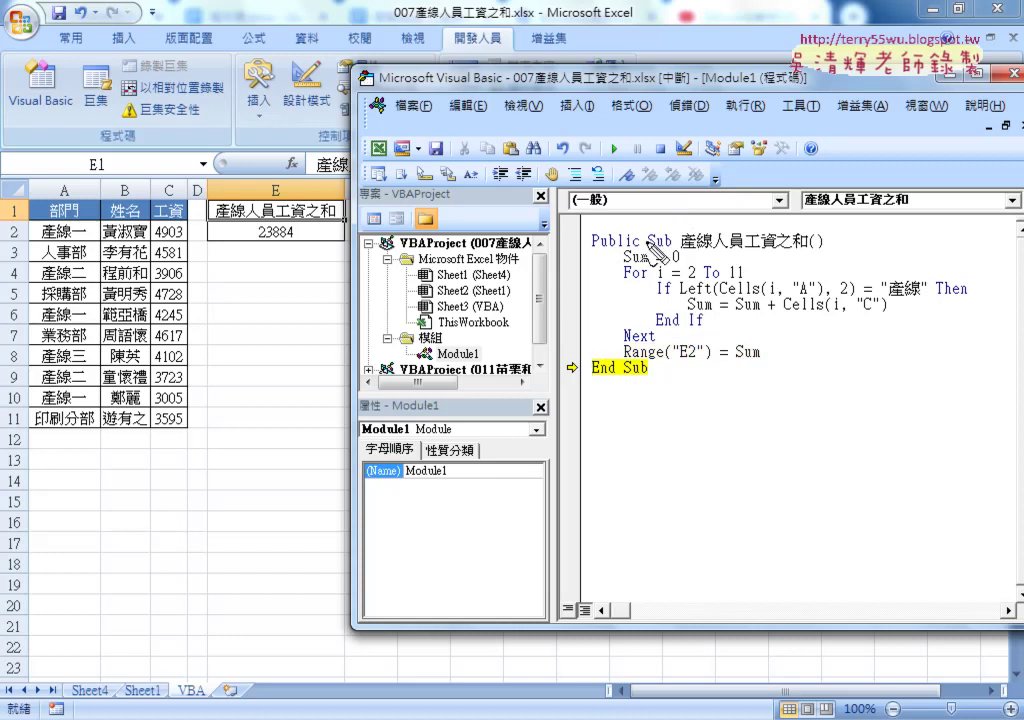
pyautogui.moveTo(752, 372)
pyautogui.mouseDown()
pyautogui.moveTo(684, 380)
pyautogui.moveTo(327, 238)
pyautogui.moveTo(343, 251)
pyautogui.mouseUp()
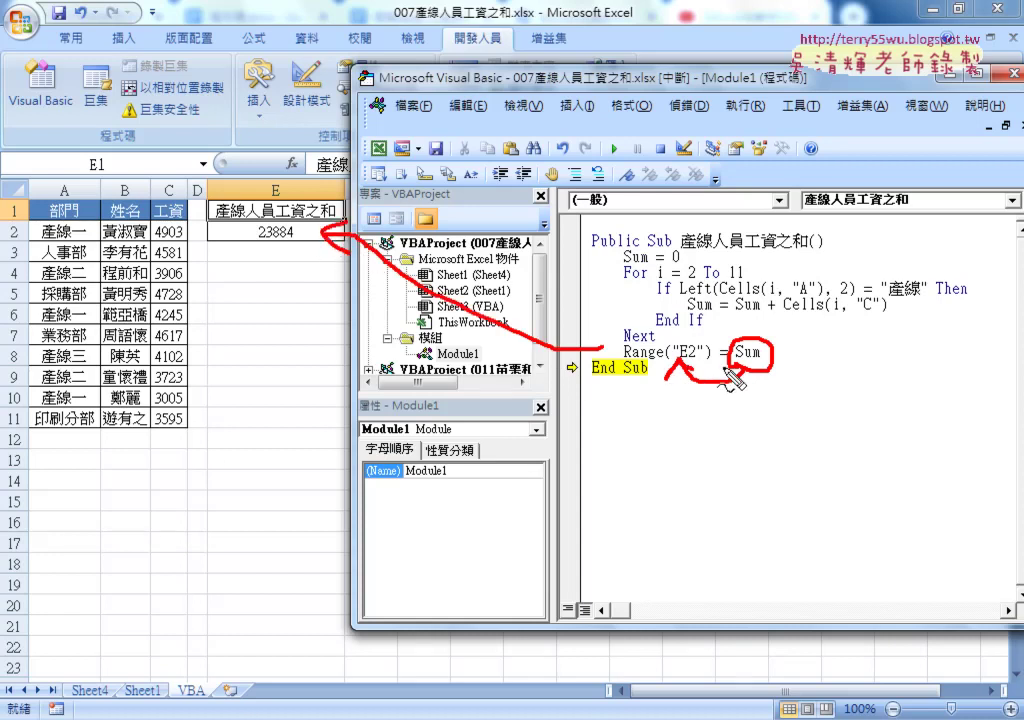
pyautogui.press('Escape')
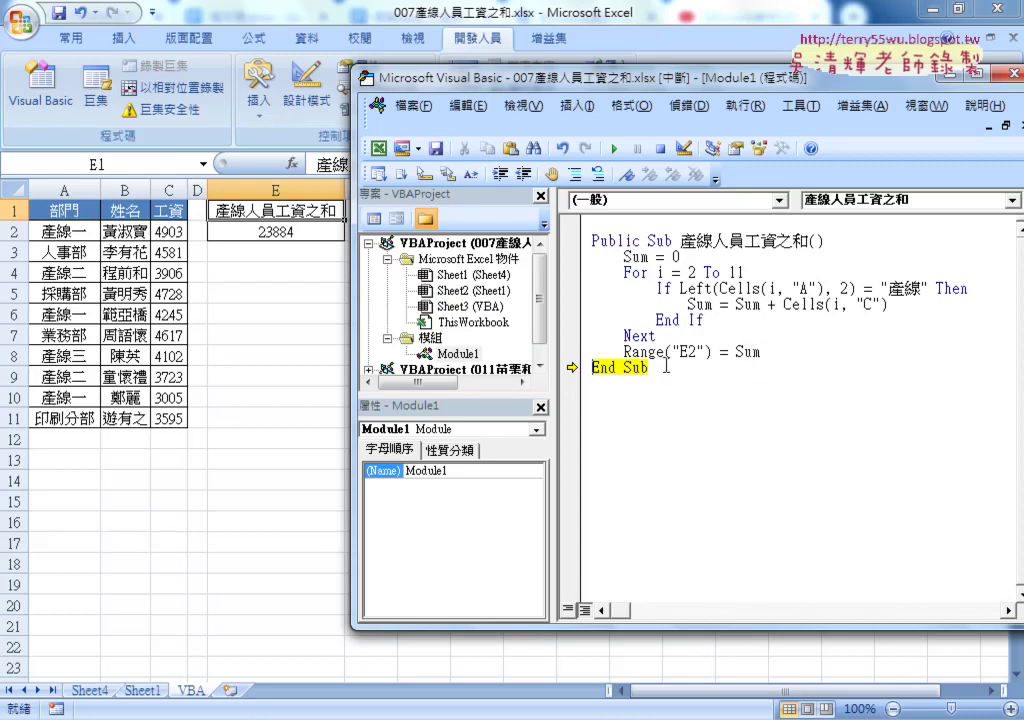
pyautogui.press('F8')
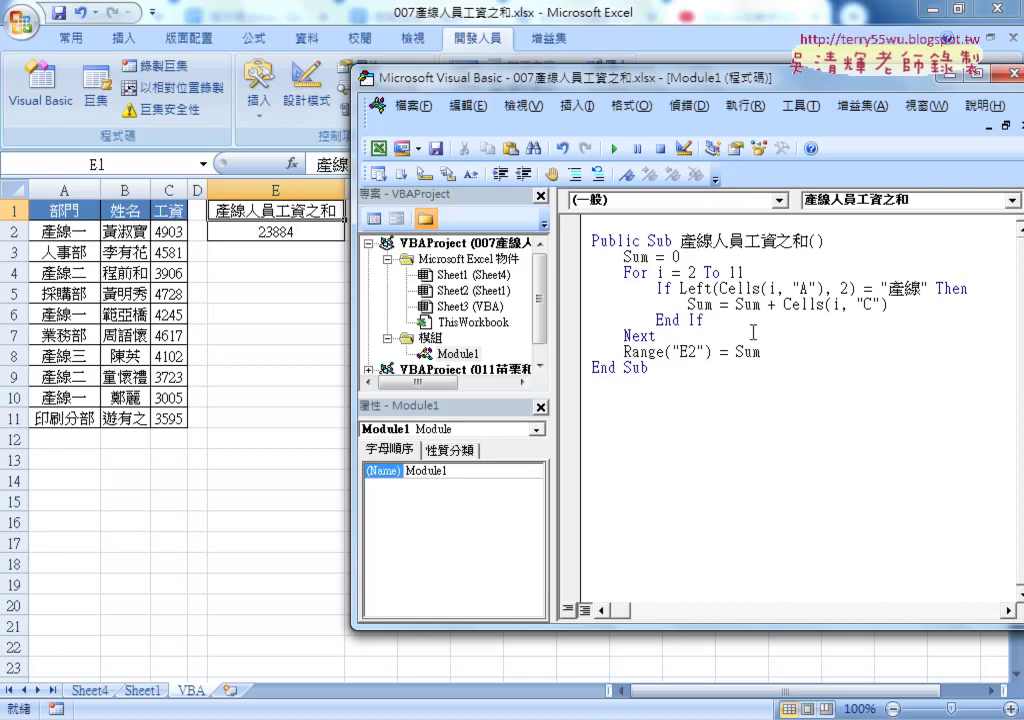
# Switch to Windows Explorer and open F:\範例檔\04數學函數 with its eight workbooks
pyautogui.moveTo(470, 77); pyautogui.dragTo(450, 73)
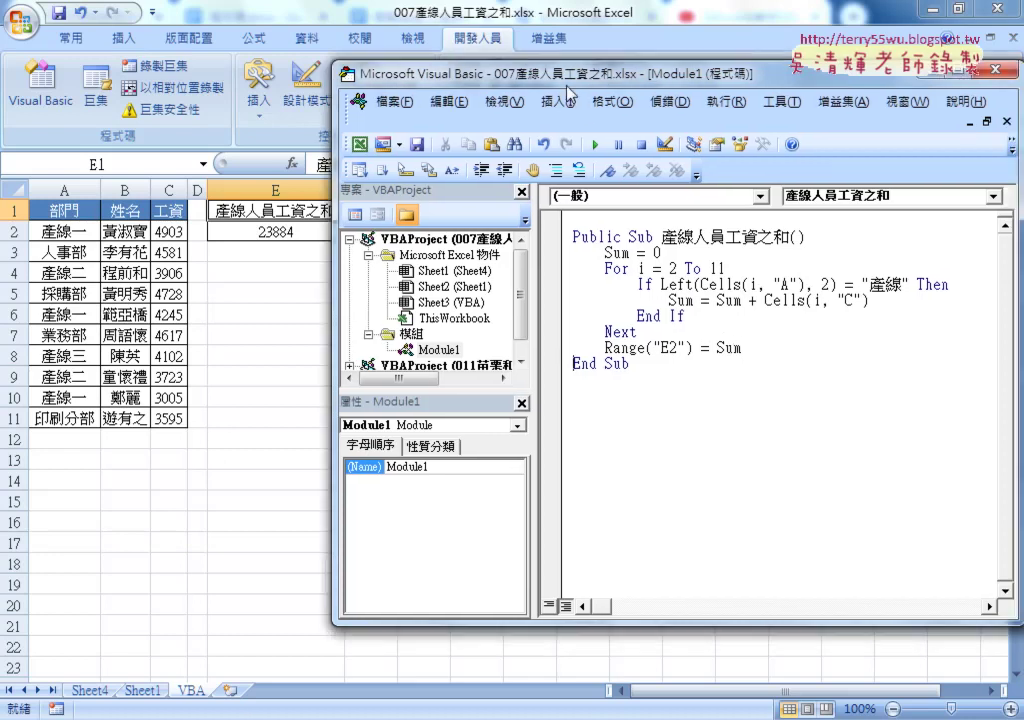
pyautogui.hotkey('alt', 'Tab')
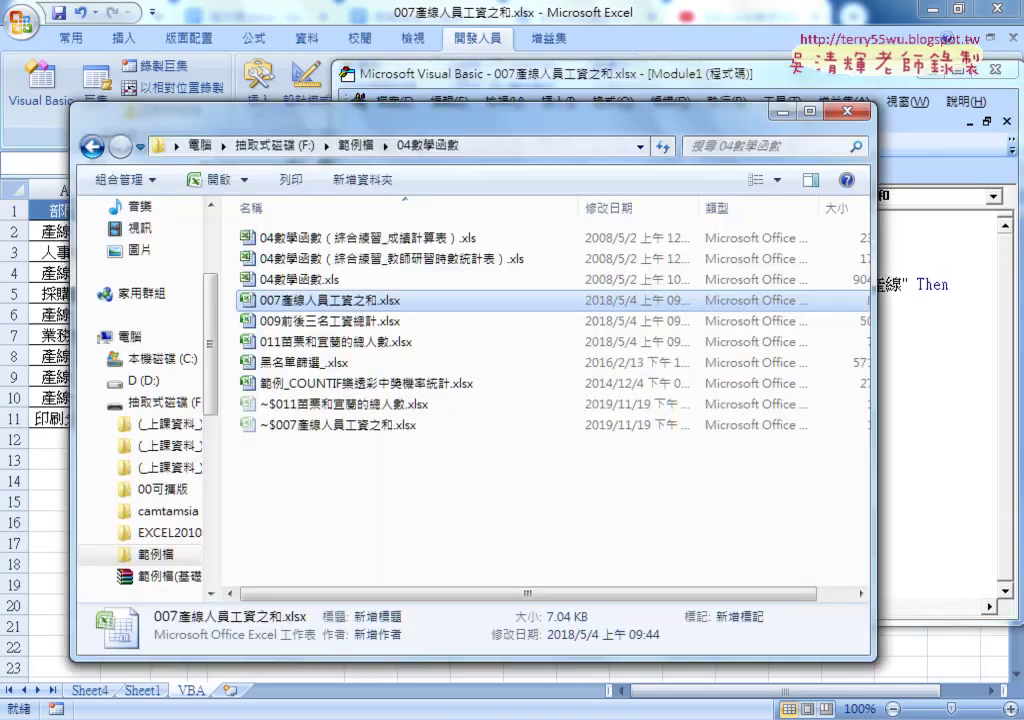
pyautogui.click(350, 145)
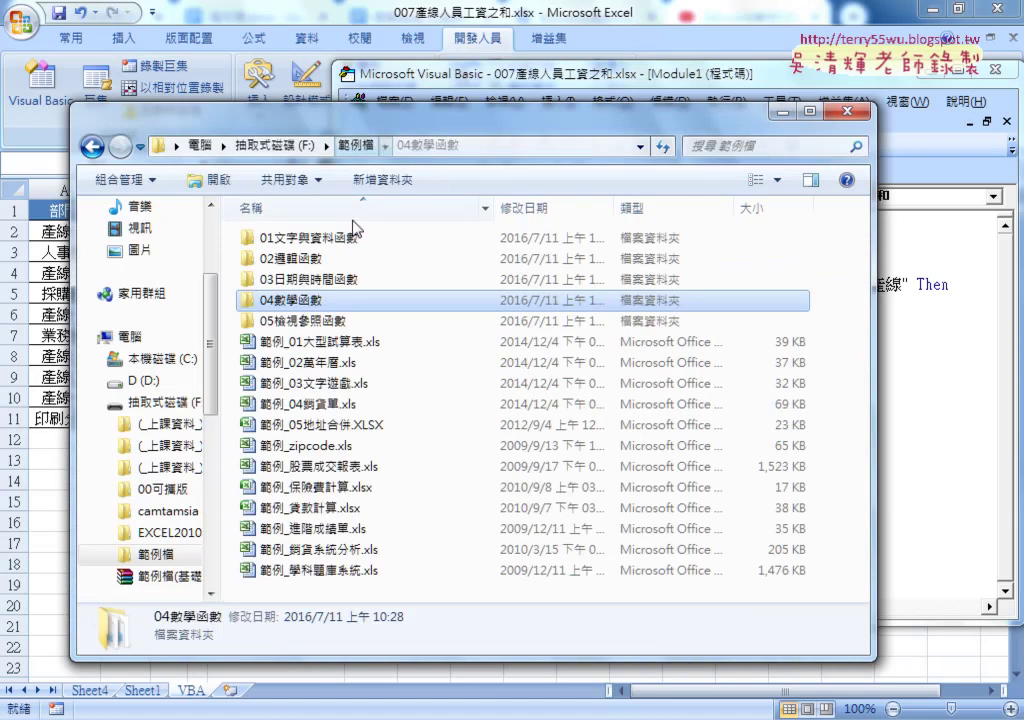
pyautogui.doubleClick(345, 300)
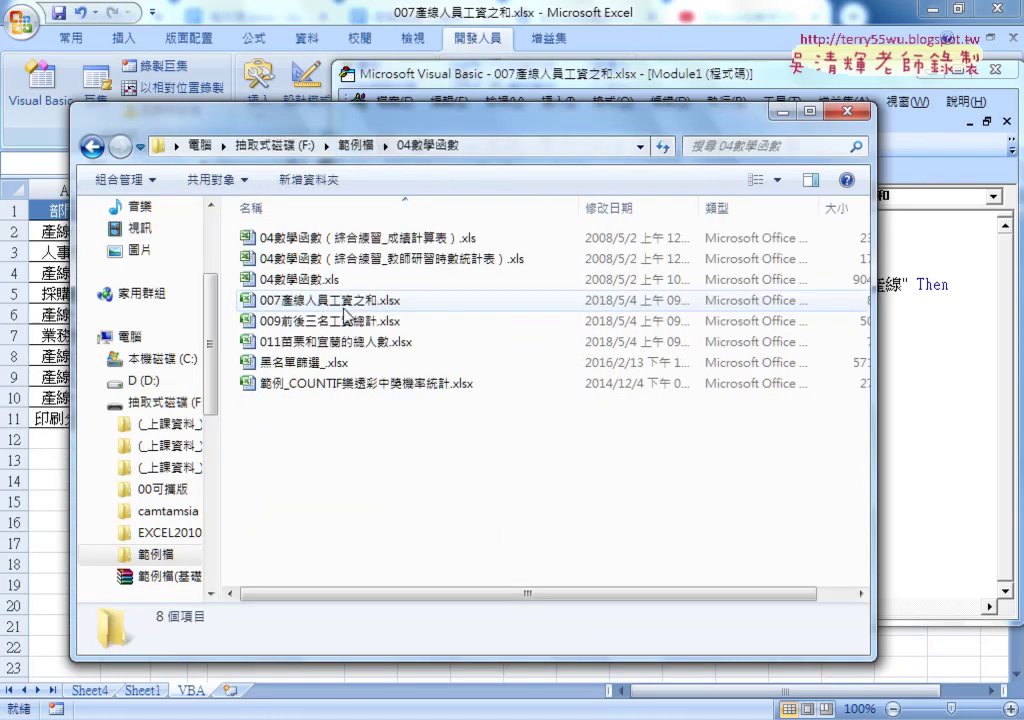